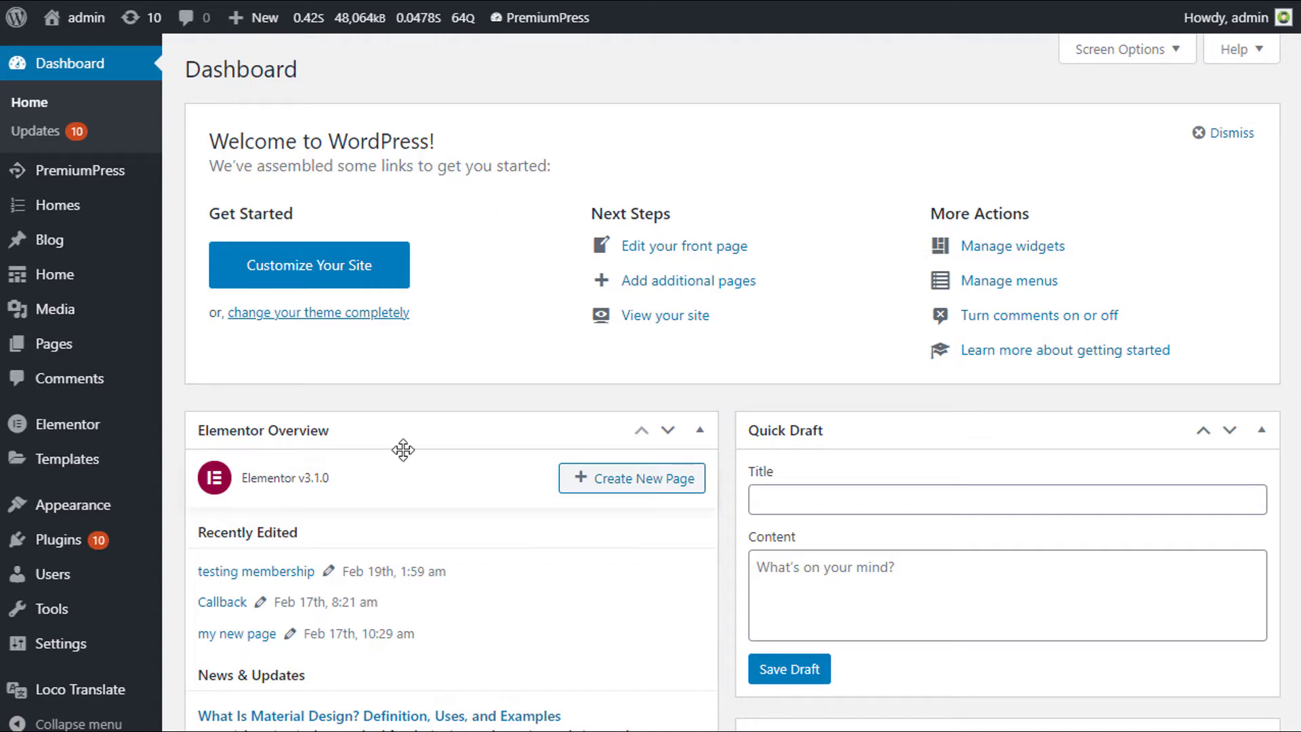
Open the WordPress menu management page.
{"action": "mouse_move", "coordinate": [102, 509]}
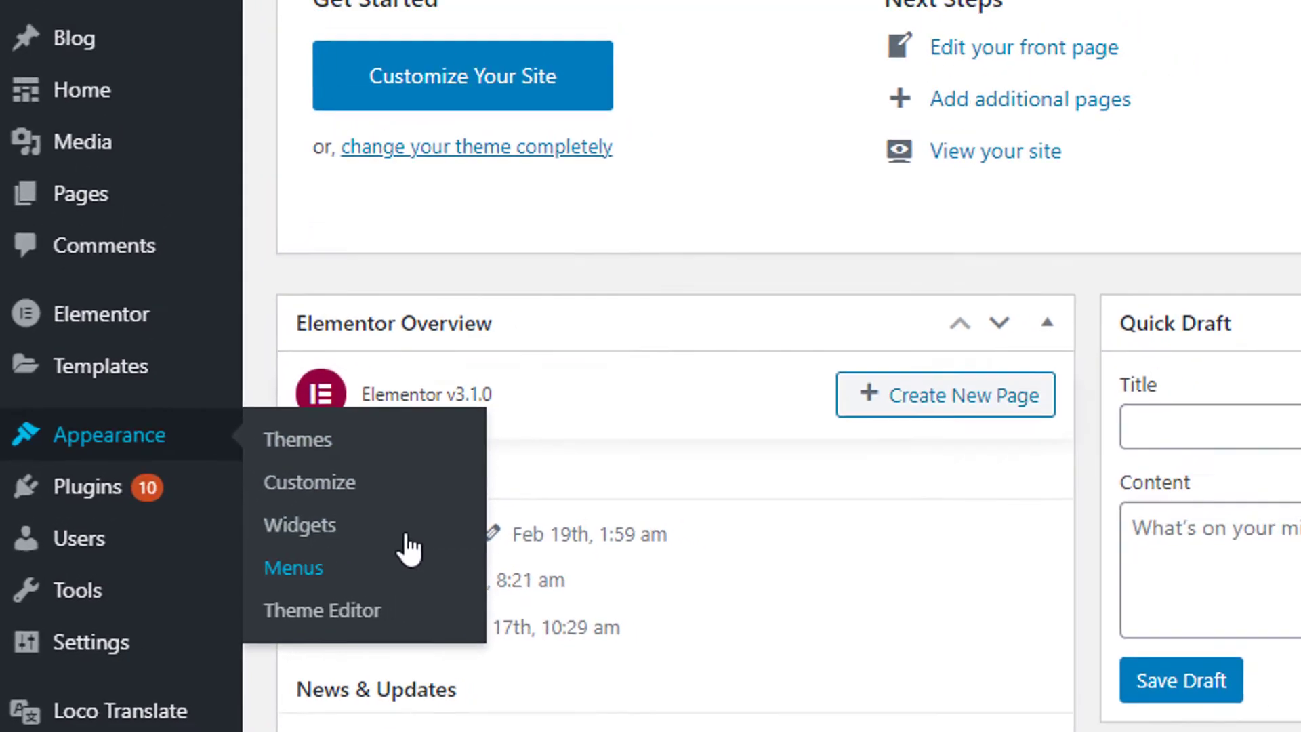
{"action": "left_click", "coordinate": [362, 570]}
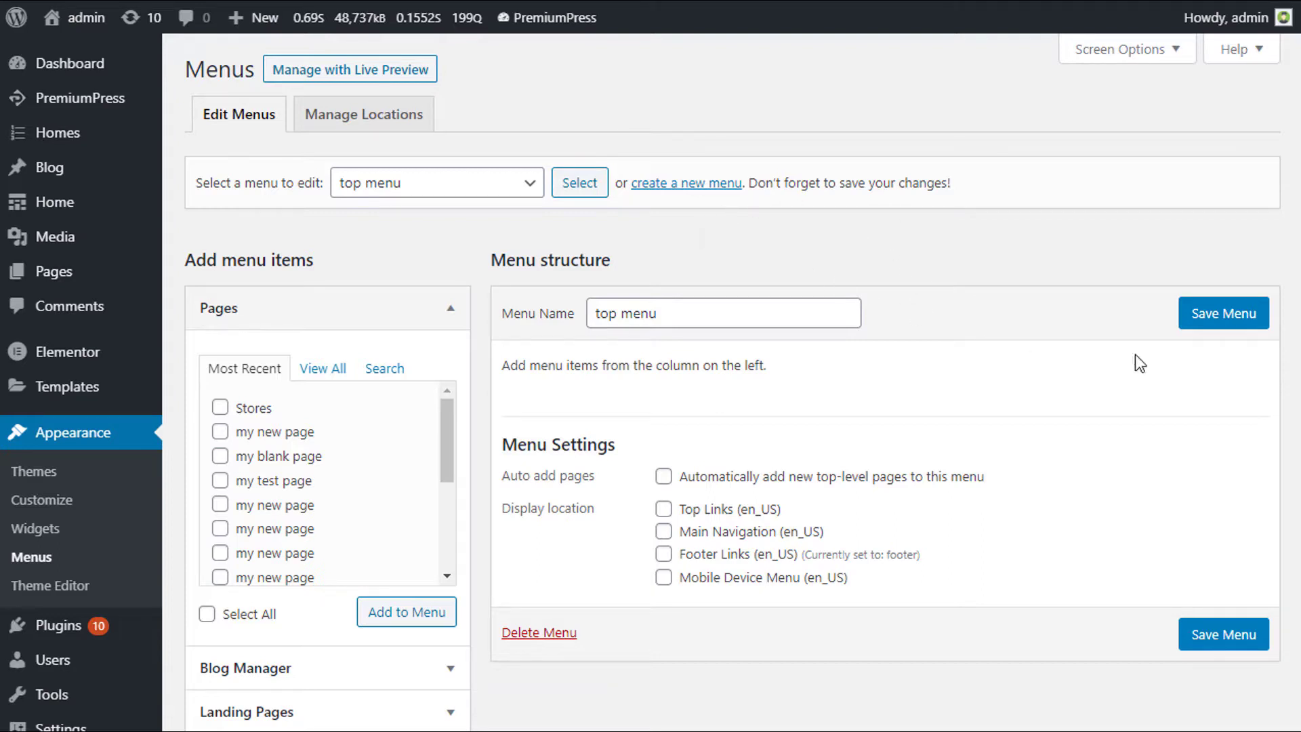
{"action": "scroll", "coordinate": [650, 380], "scroll_direction": "down", "scroll_amount": 1}
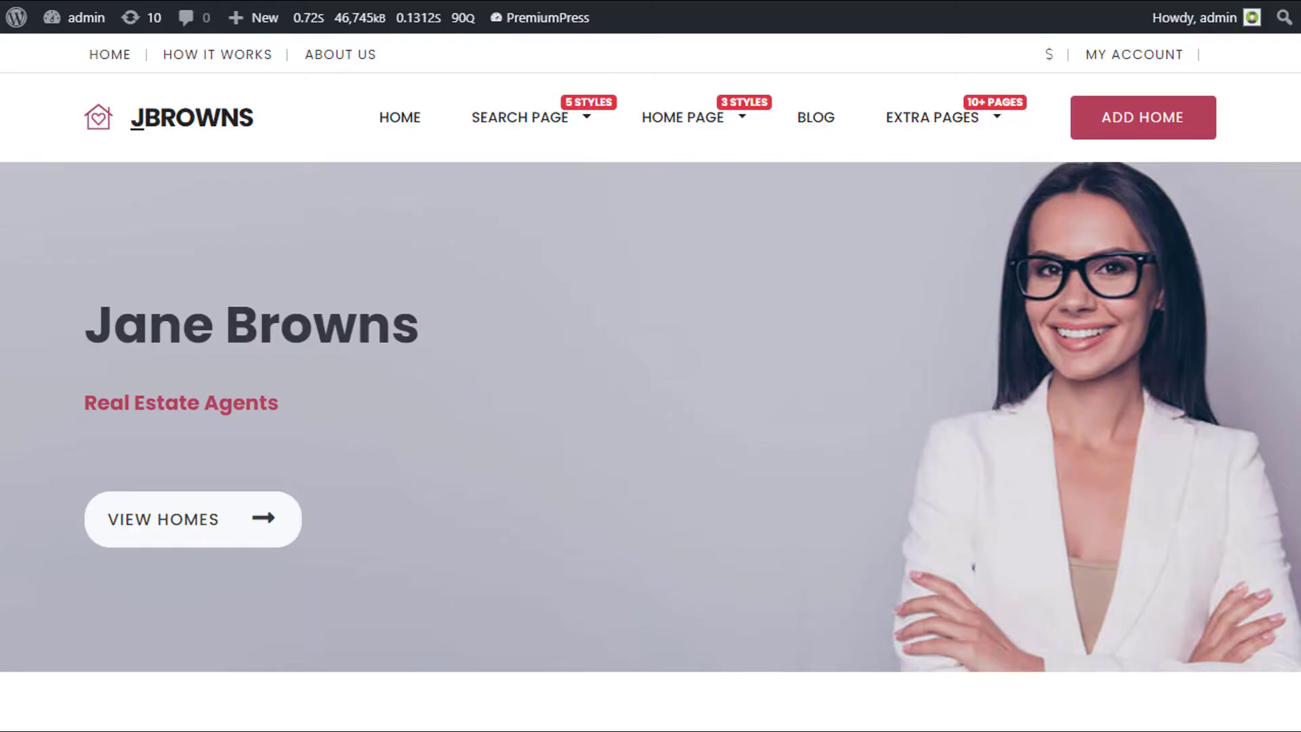
Examine the site's front page for its menu areas, from the header navigation down to the footer links.
{"action": "mouse_move", "coordinate": [482, 133]}
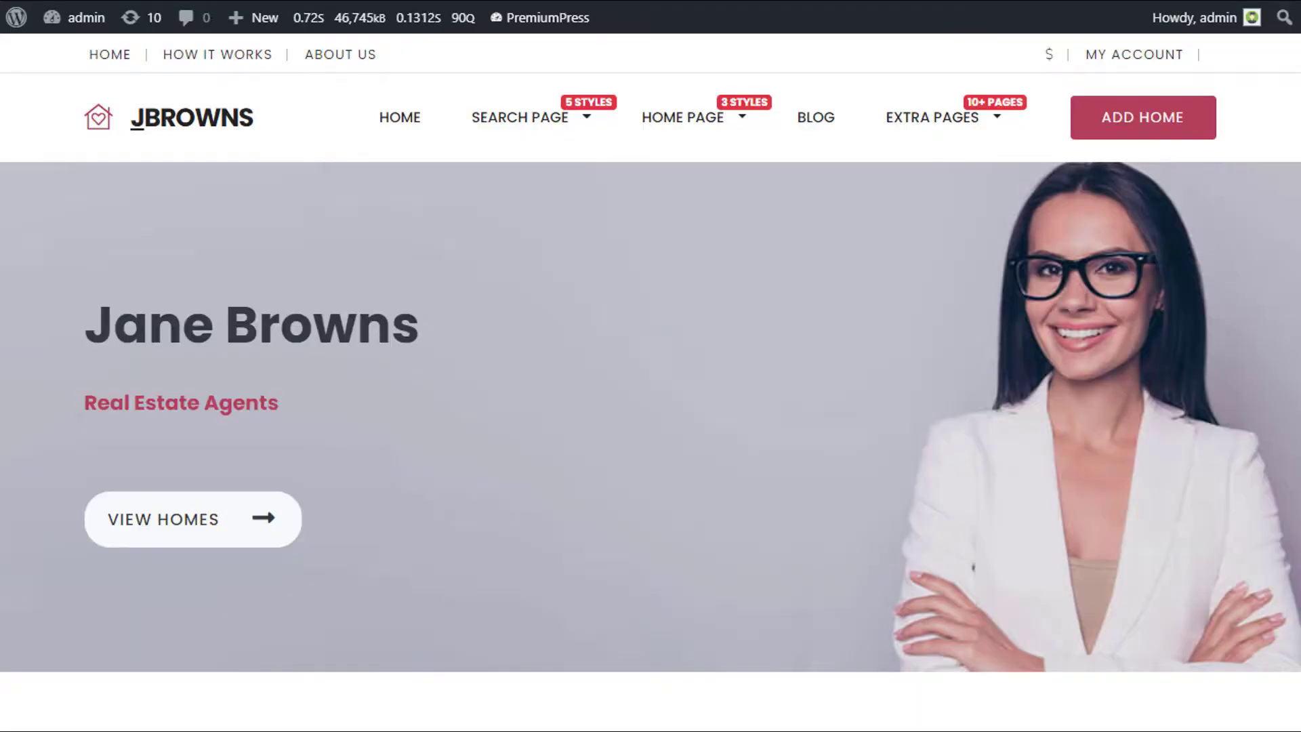
{"action": "scroll", "coordinate": [651, 380], "scroll_direction": "down", "scroll_amount": 20}
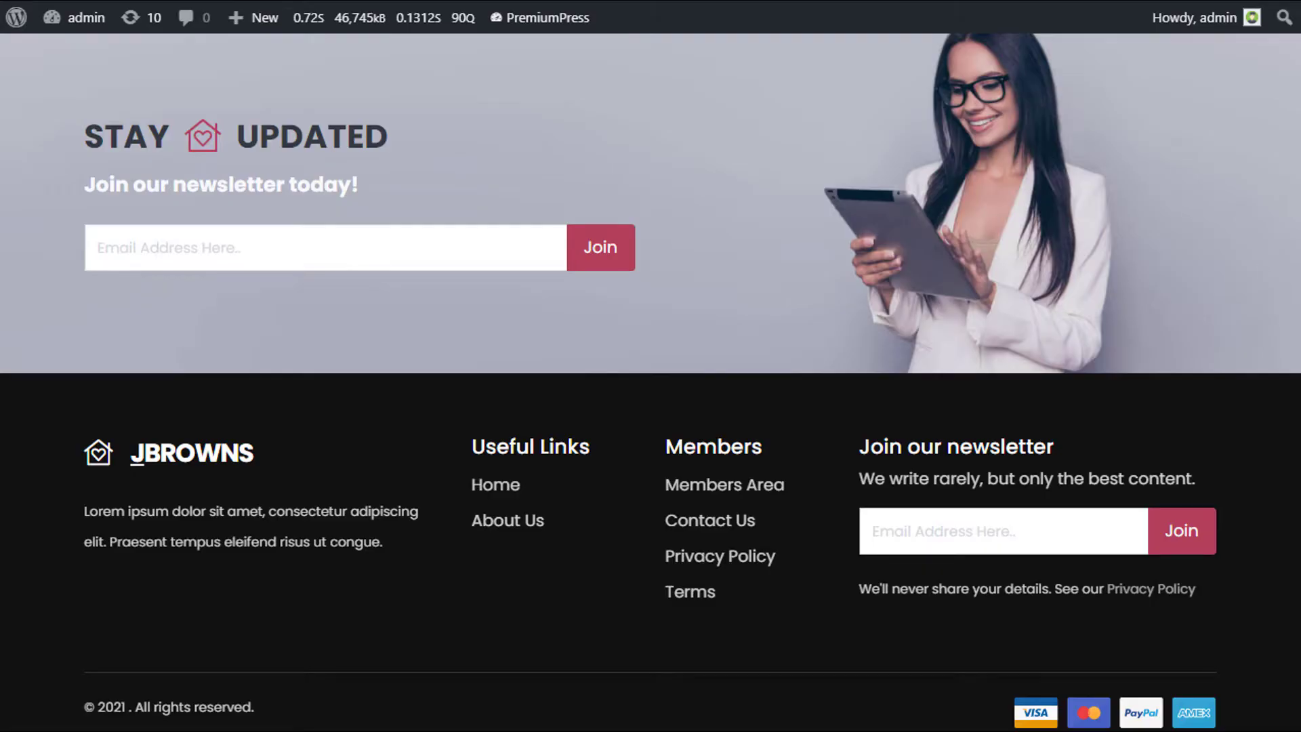
{"action": "scroll", "coordinate": [1250, 59], "scroll_direction": "up", "scroll_amount": 15}
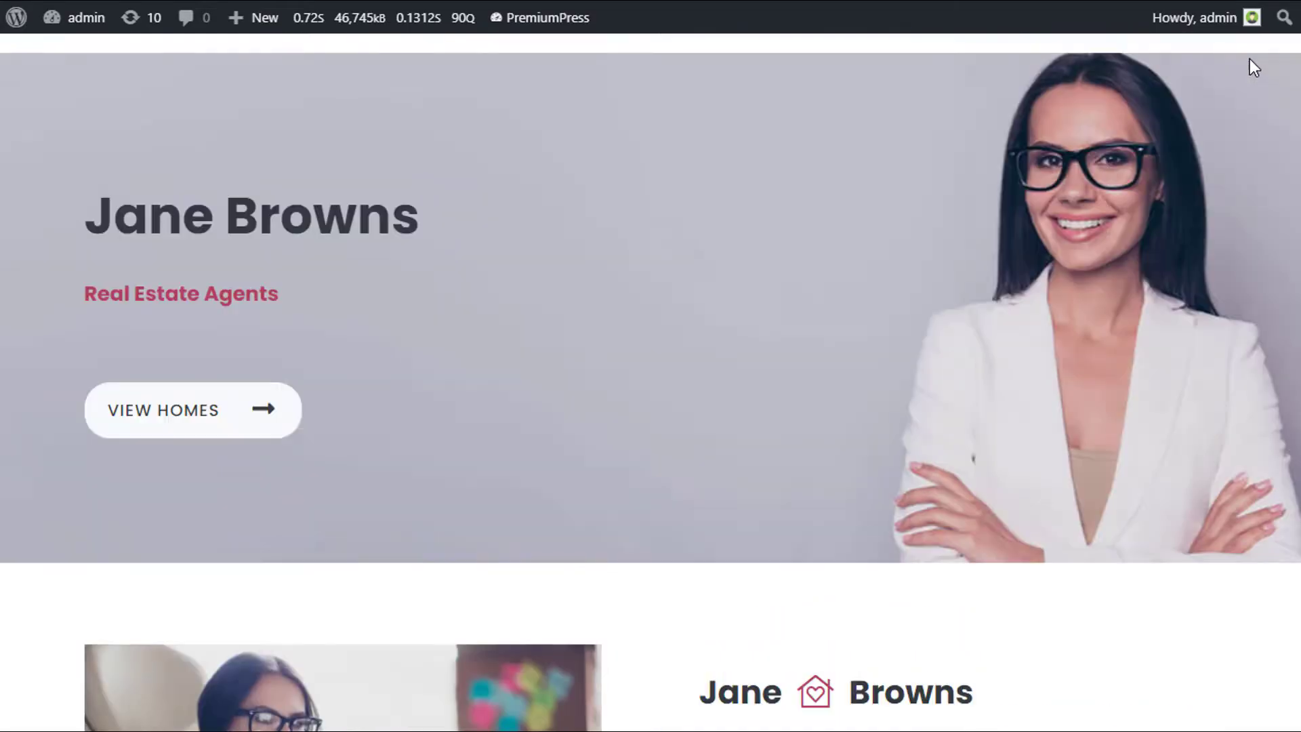
Inspect the front page at mobile width and view its mobile side menu, then restore the normal page view.
{"action": "right_click", "coordinate": [927, 438]}
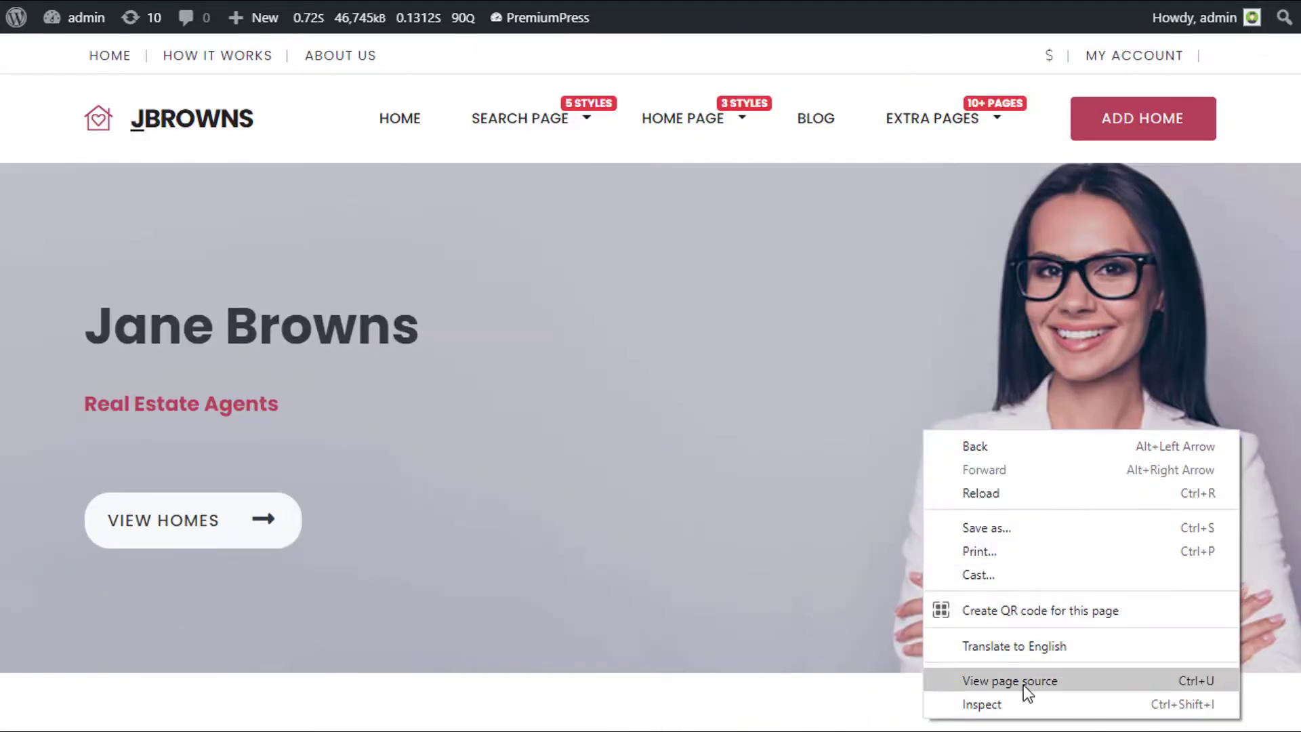
{"action": "left_click", "coordinate": [1023, 698]}
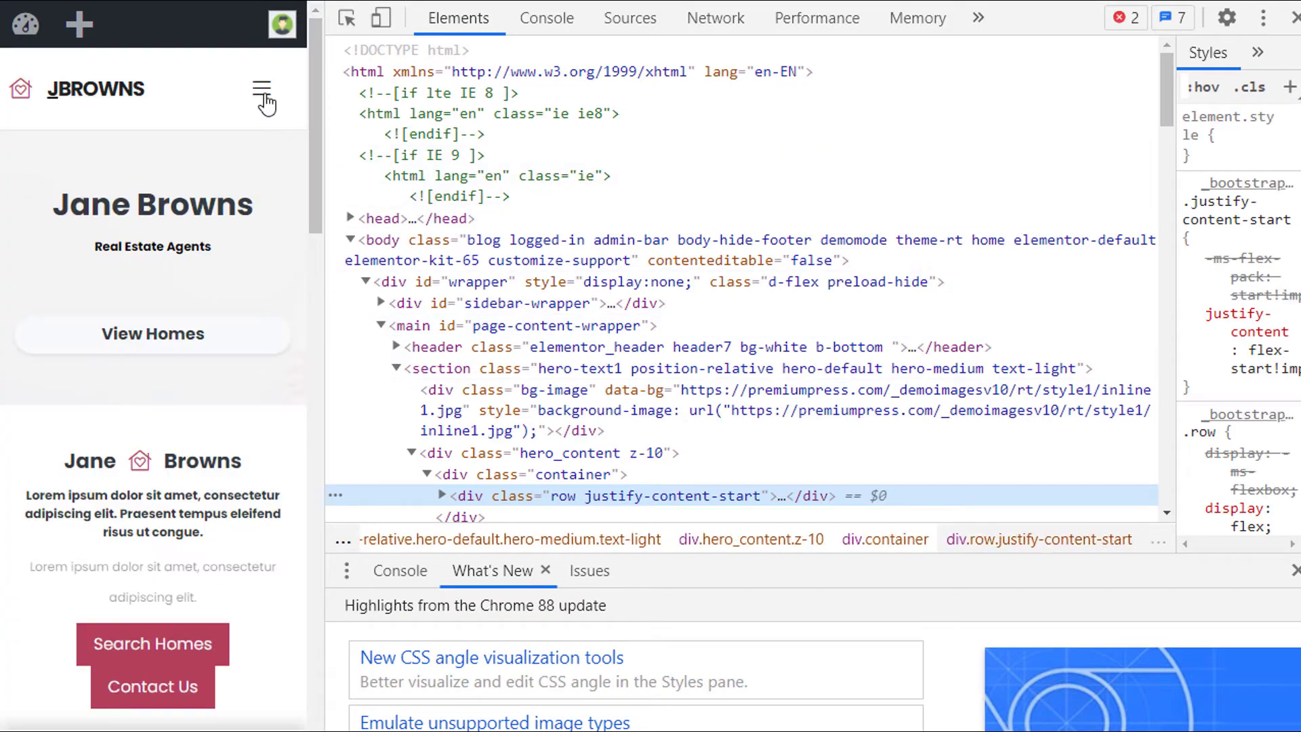
{"action": "left_click", "coordinate": [262, 88]}
{"action": "left_click_drag", "start_coordinate": [316, 163], "coordinate": [691, 212]}
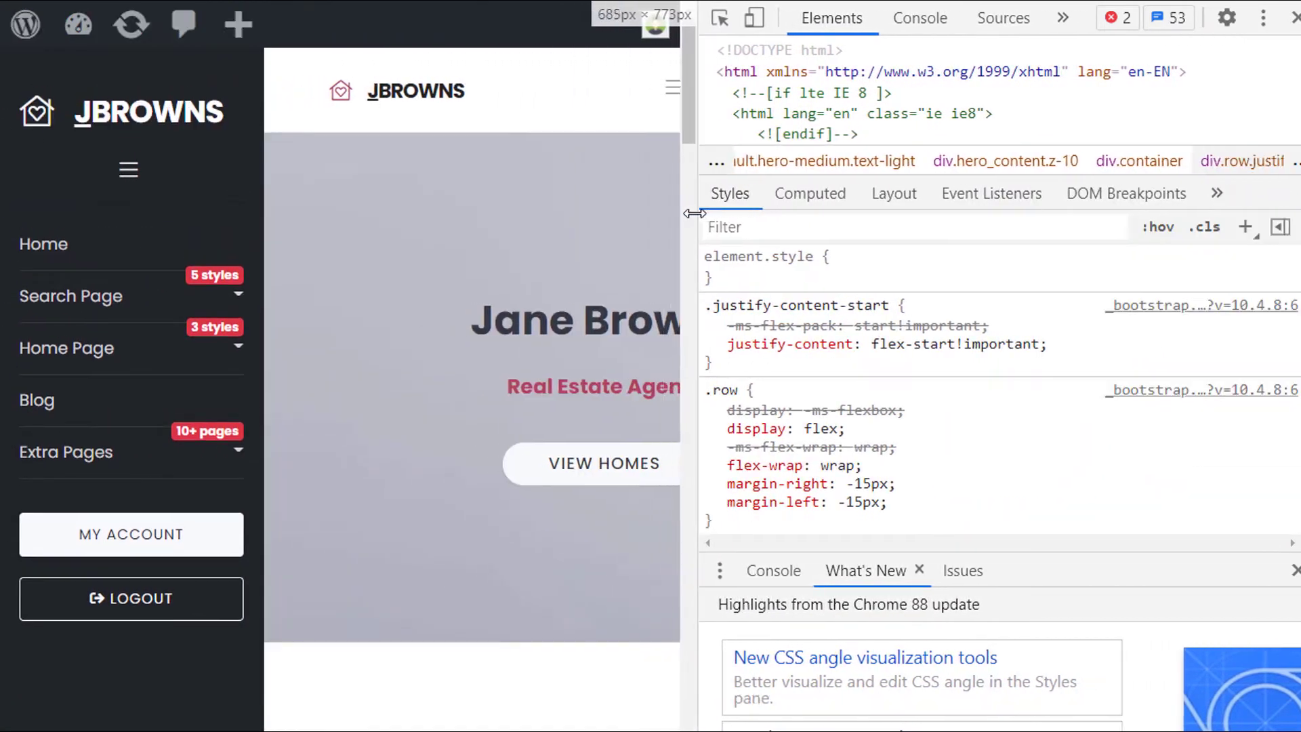
{"action": "left_click", "coordinate": [1294, 18]}
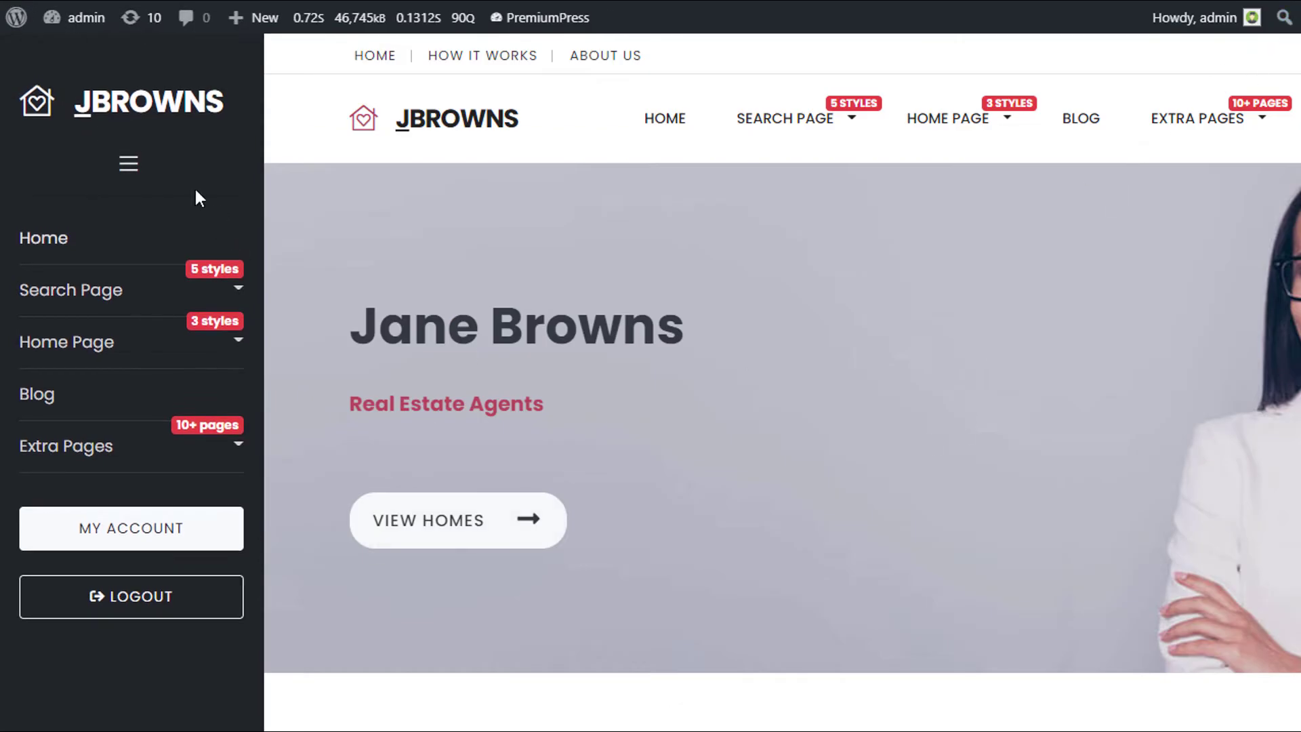
{"action": "left_click", "coordinate": [129, 164]}
Create a menu named "top links", assign it to the Top Links (en_US) display location and save it.
{"action": "mouse_move", "coordinate": [762, 172]}
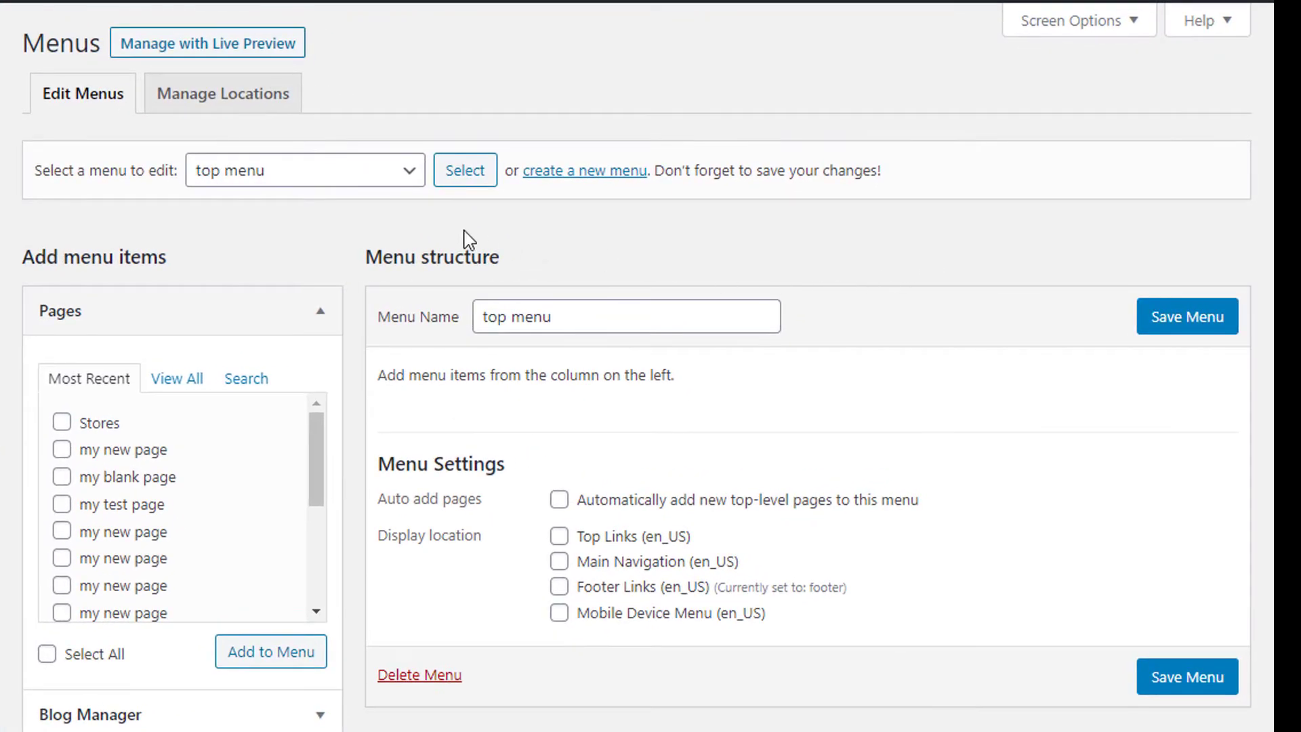
{"action": "left_click", "coordinate": [556, 175]}
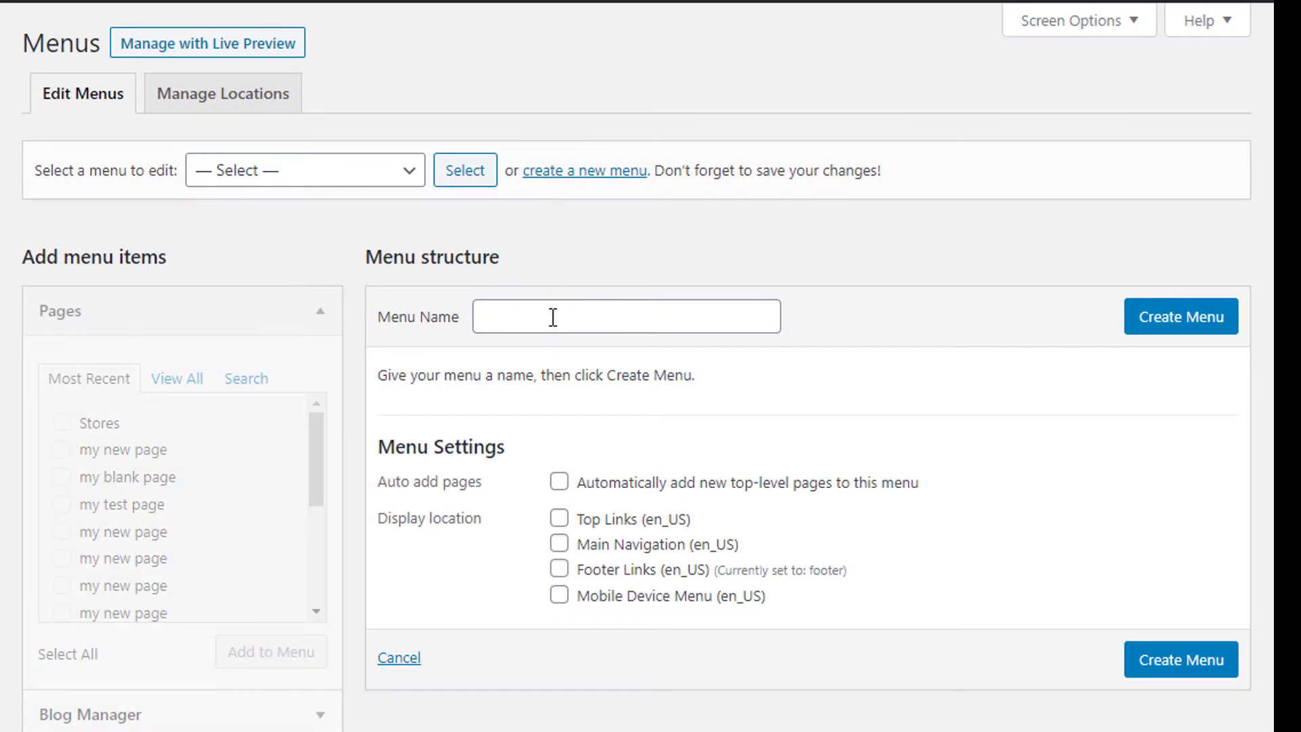
{"action": "left_click", "coordinate": [553, 319]}
{"action": "type", "text": "top links"}
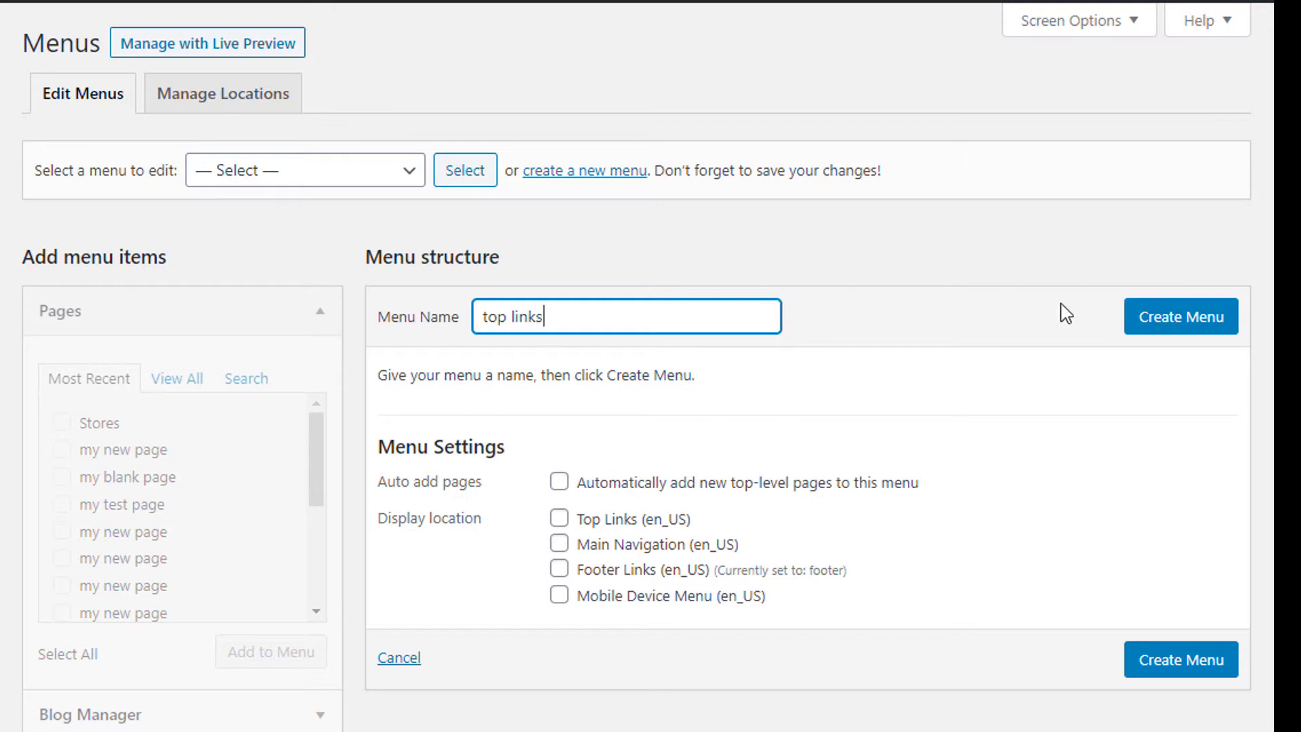
{"action": "left_click", "coordinate": [1147, 319]}
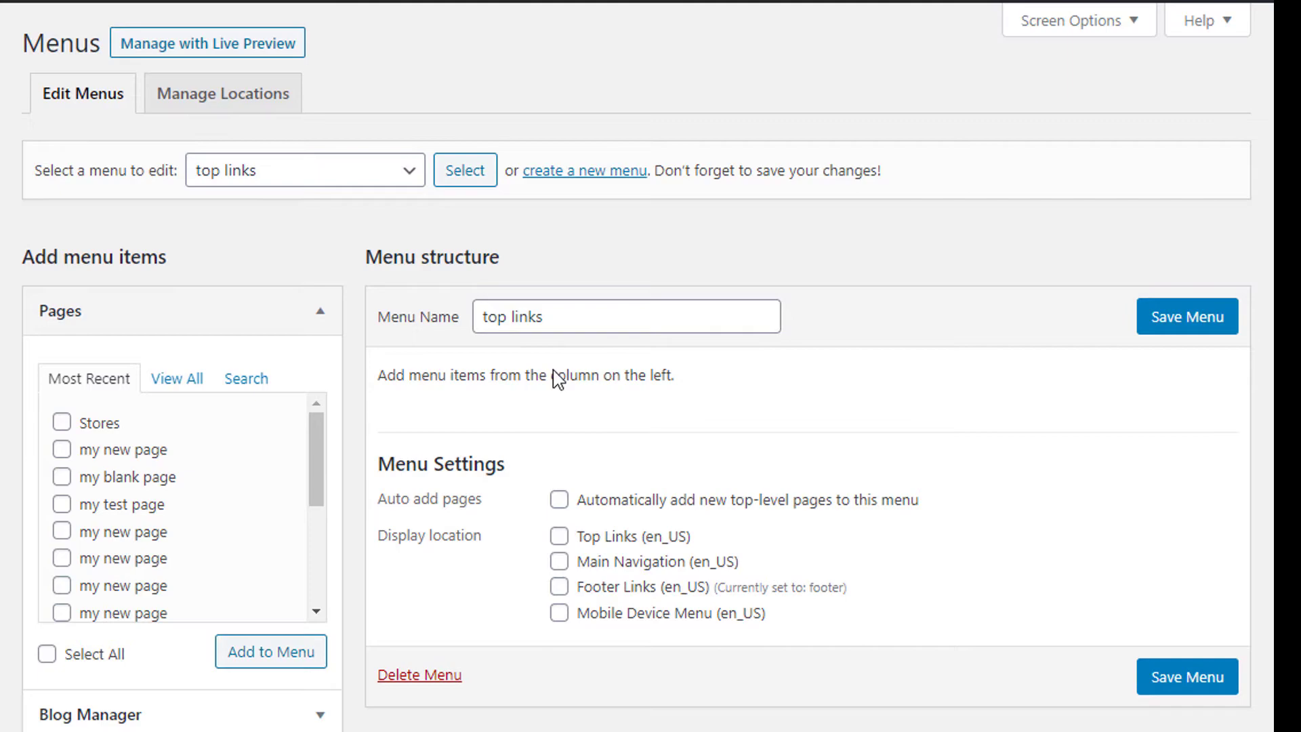
{"action": "left_click", "coordinate": [559, 536]}
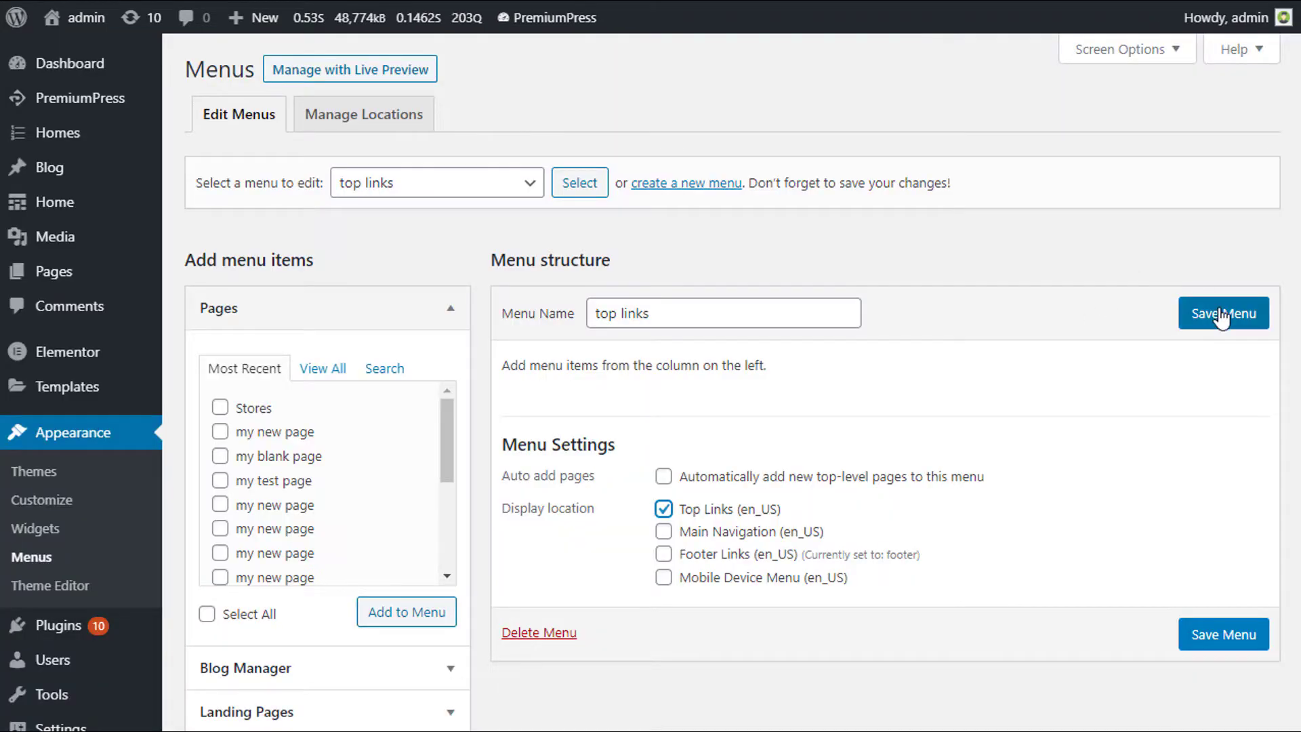
{"action": "left_click", "coordinate": [1220, 315]}
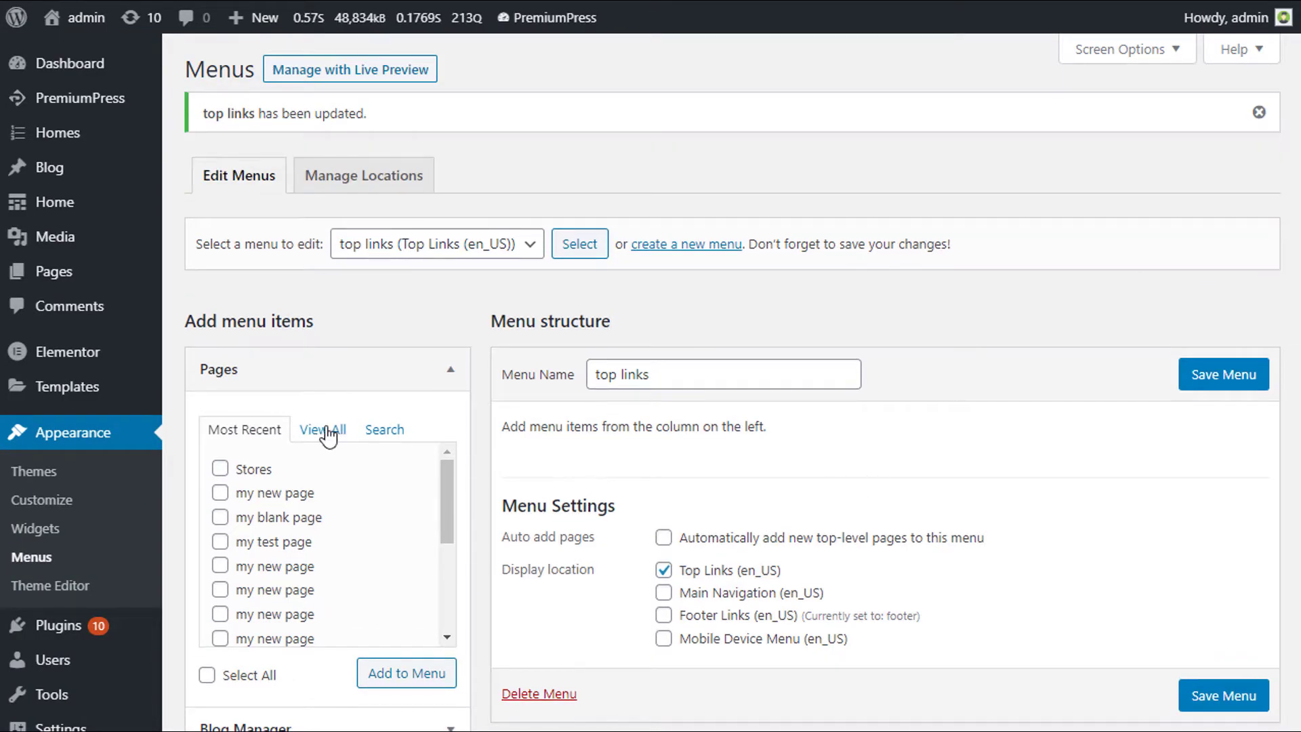
Add the Blog page from the full list of pages to the top links menu and save the menu.
{"action": "left_click", "coordinate": [327, 432]}
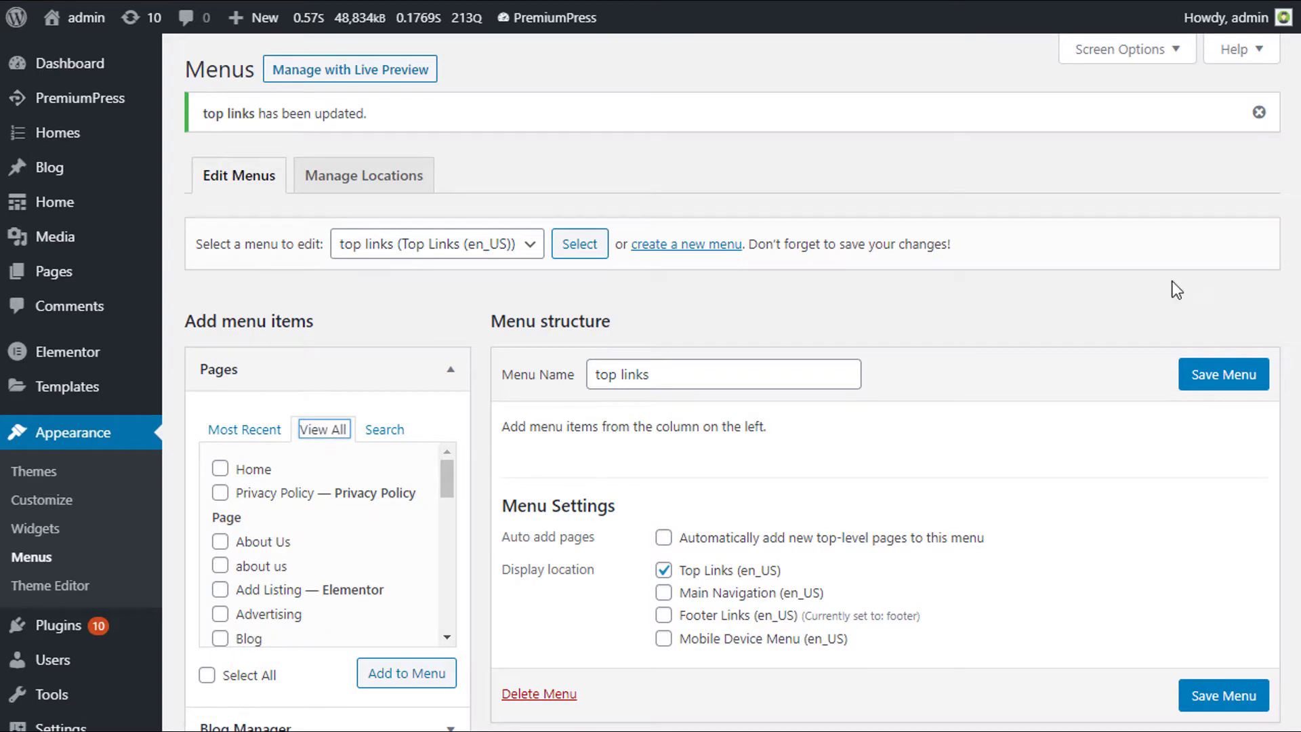
{"action": "scroll", "coordinate": [412, 519], "scroll_direction": "down", "scroll_amount": 2}
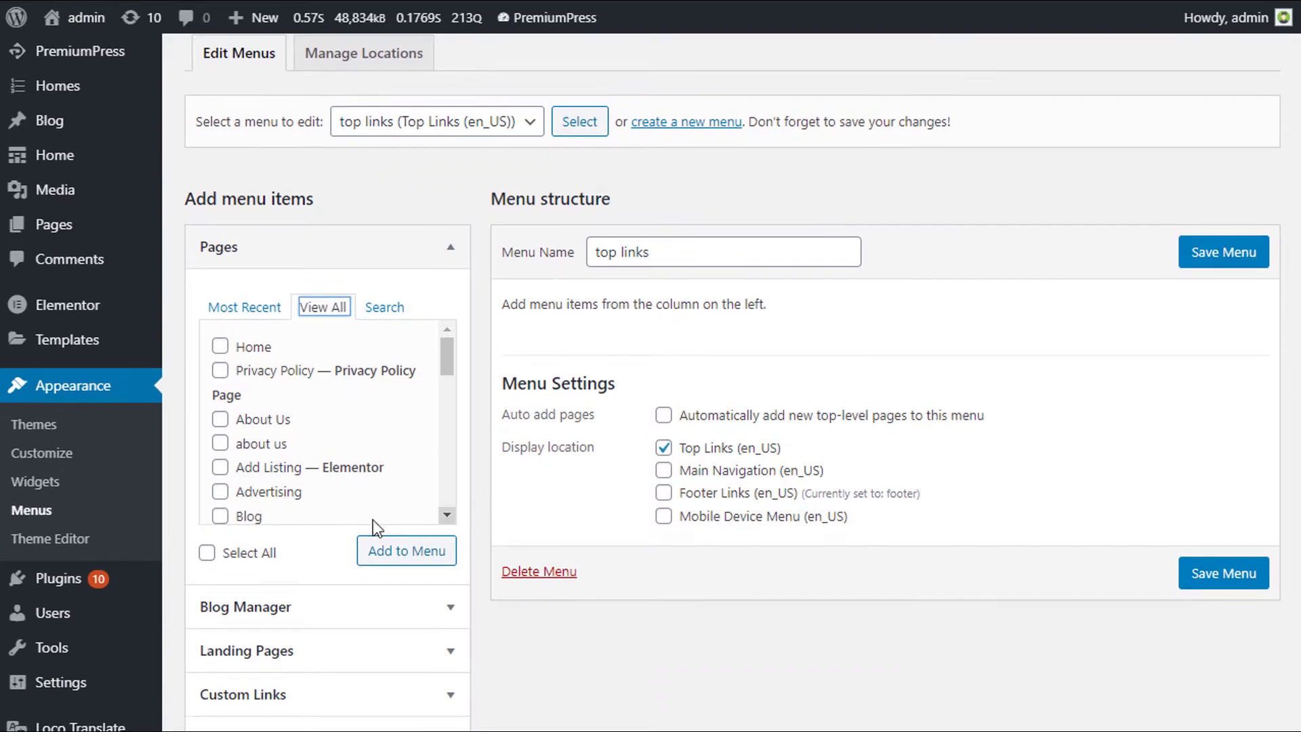
{"action": "left_click", "coordinate": [450, 355]}
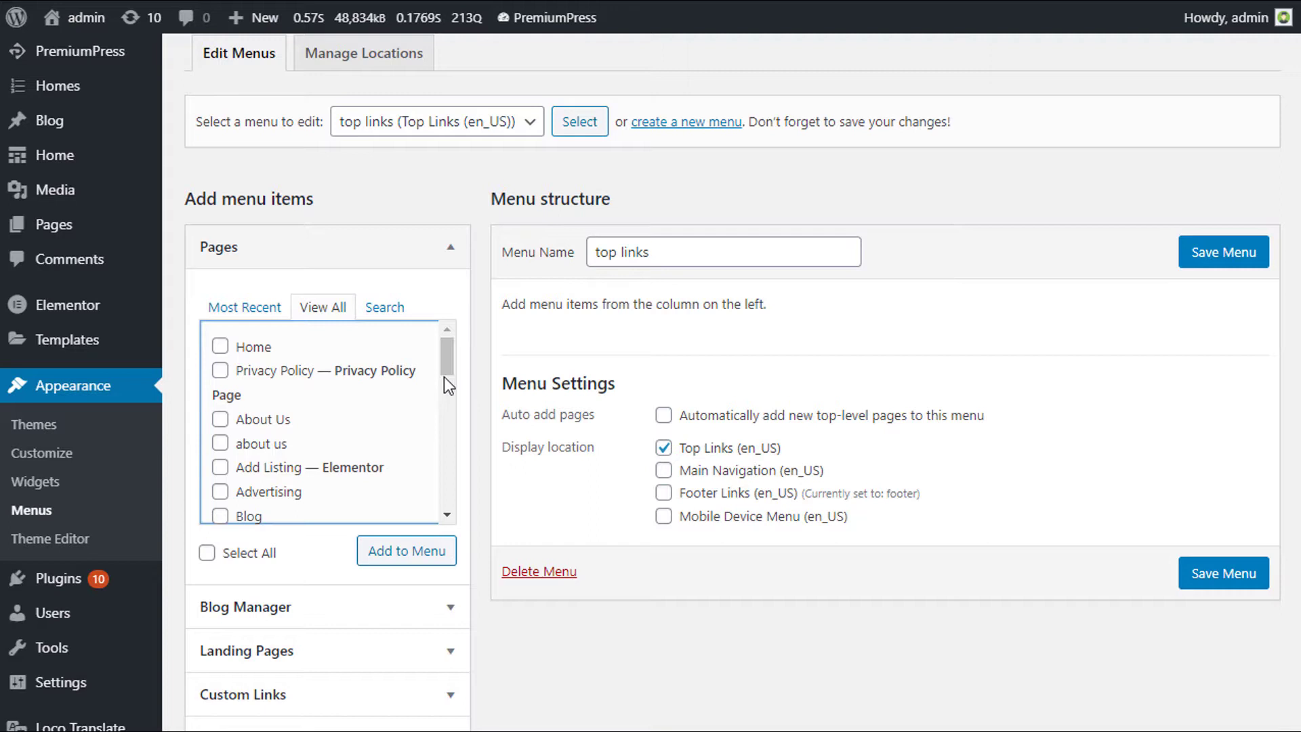
{"action": "scroll", "coordinate": [442, 383], "scroll_direction": "down", "scroll_amount": 1}
{"action": "left_click", "coordinate": [219, 441]}
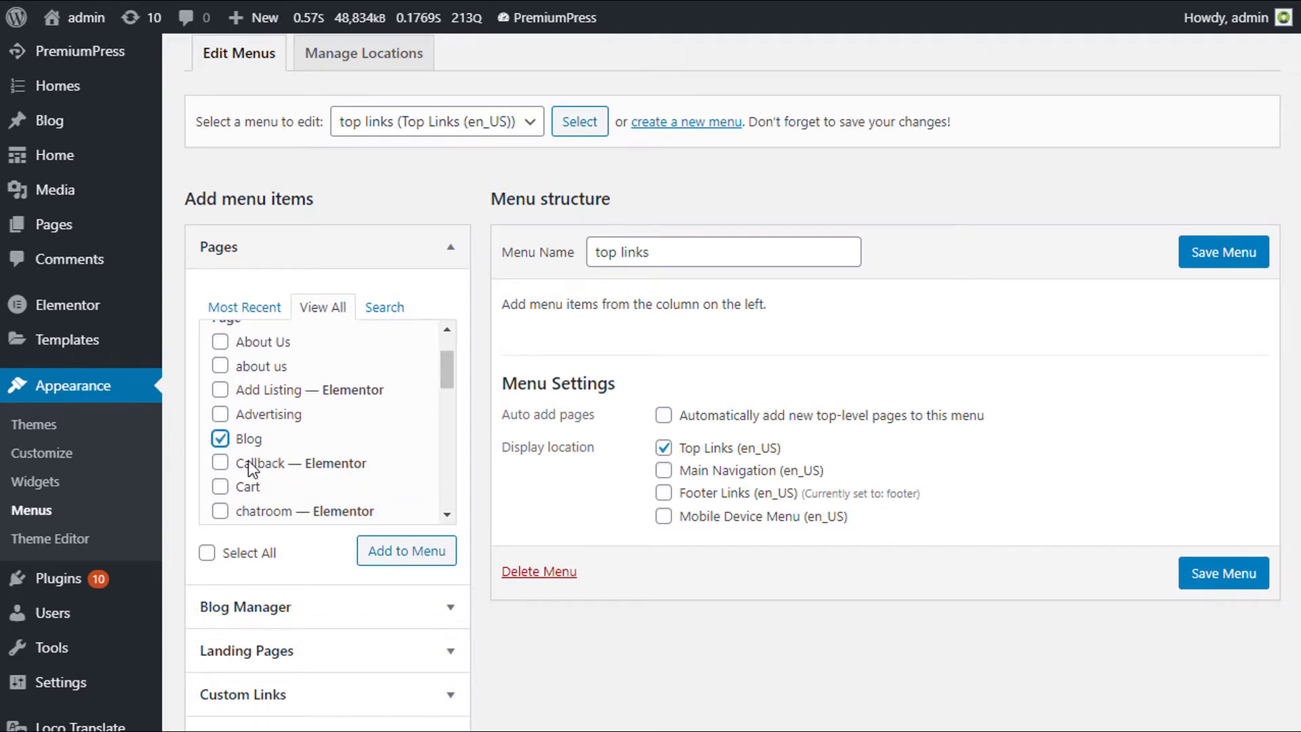
{"action": "left_click", "coordinate": [421, 553]}
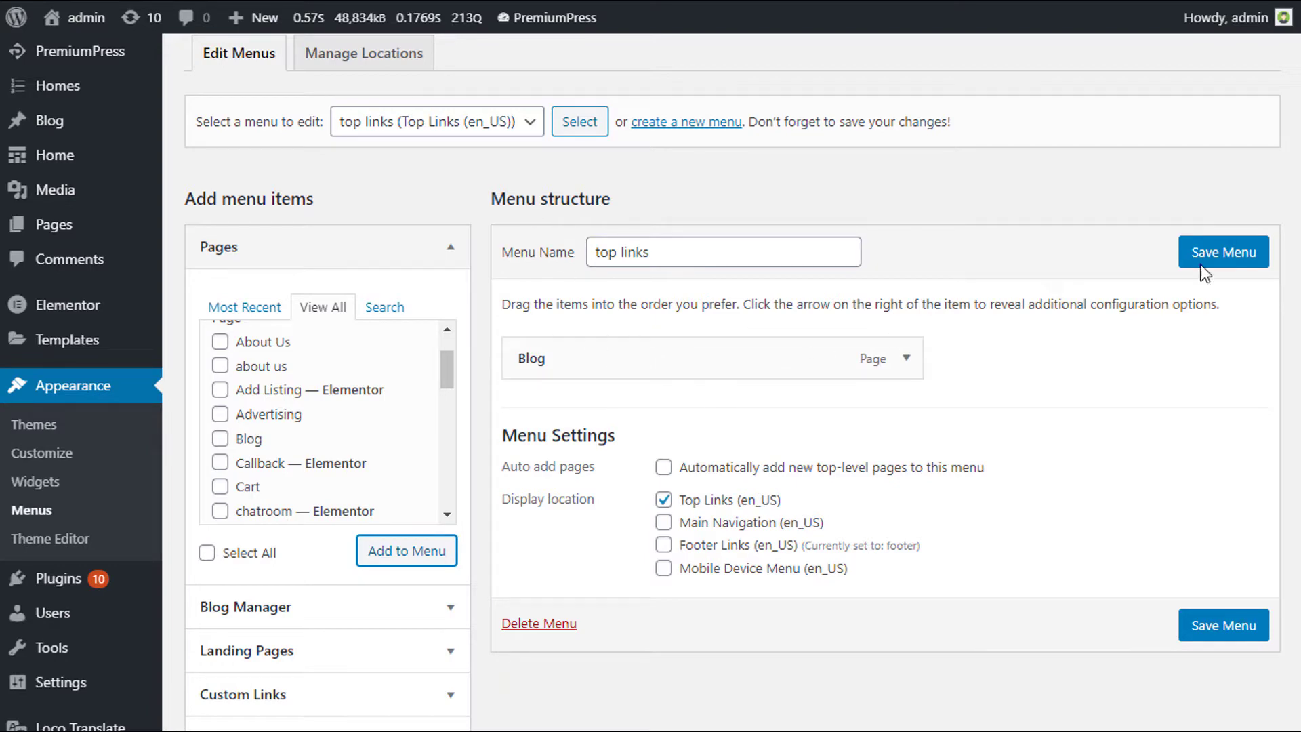
{"action": "left_click", "coordinate": [1226, 259]}
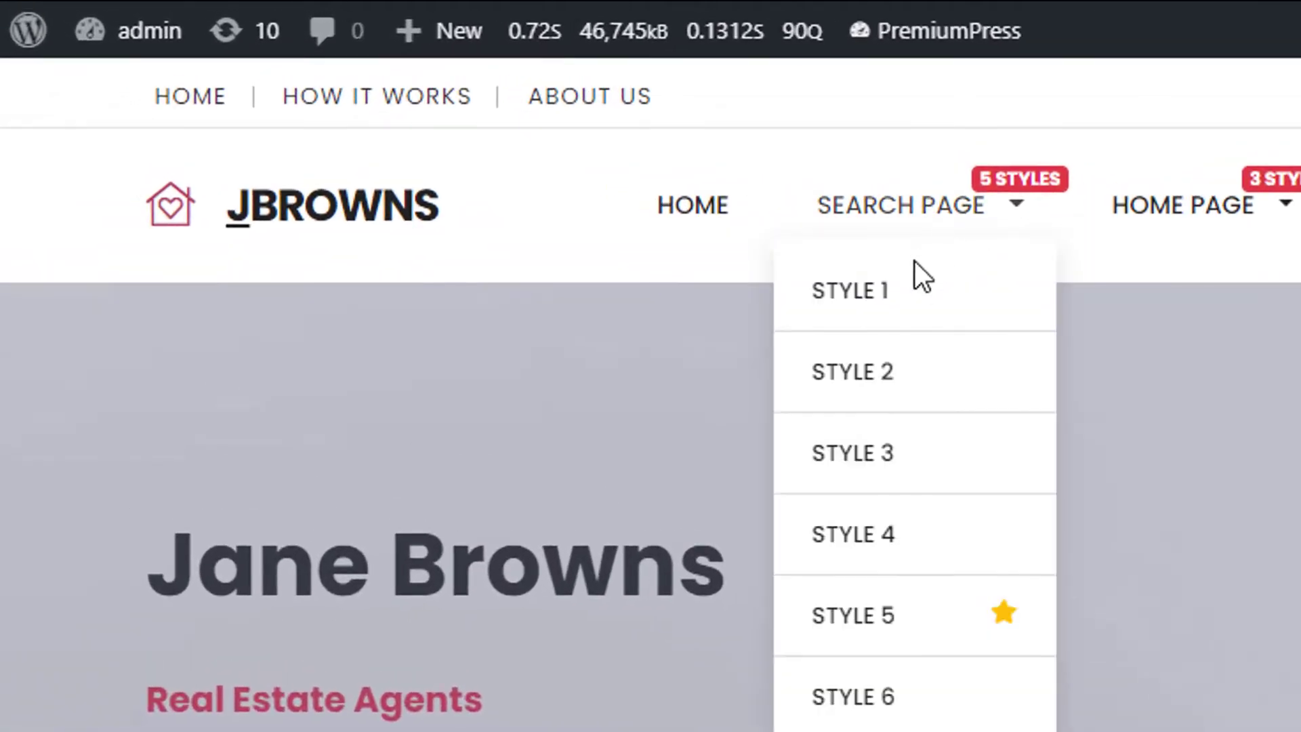
Reload the site's front page and check the top links and the header navigation dropdowns.
{"action": "key", "text": "F5"}
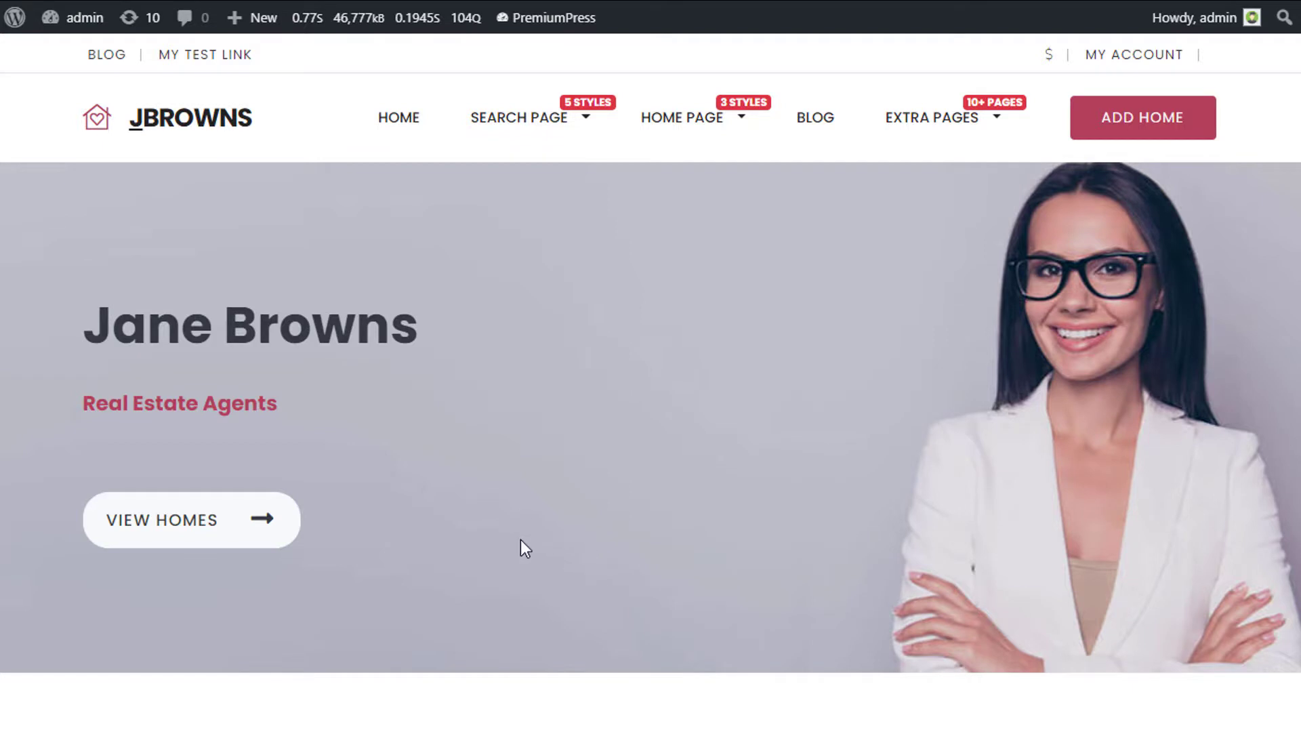
{"action": "mouse_move", "coordinate": [531, 151]}
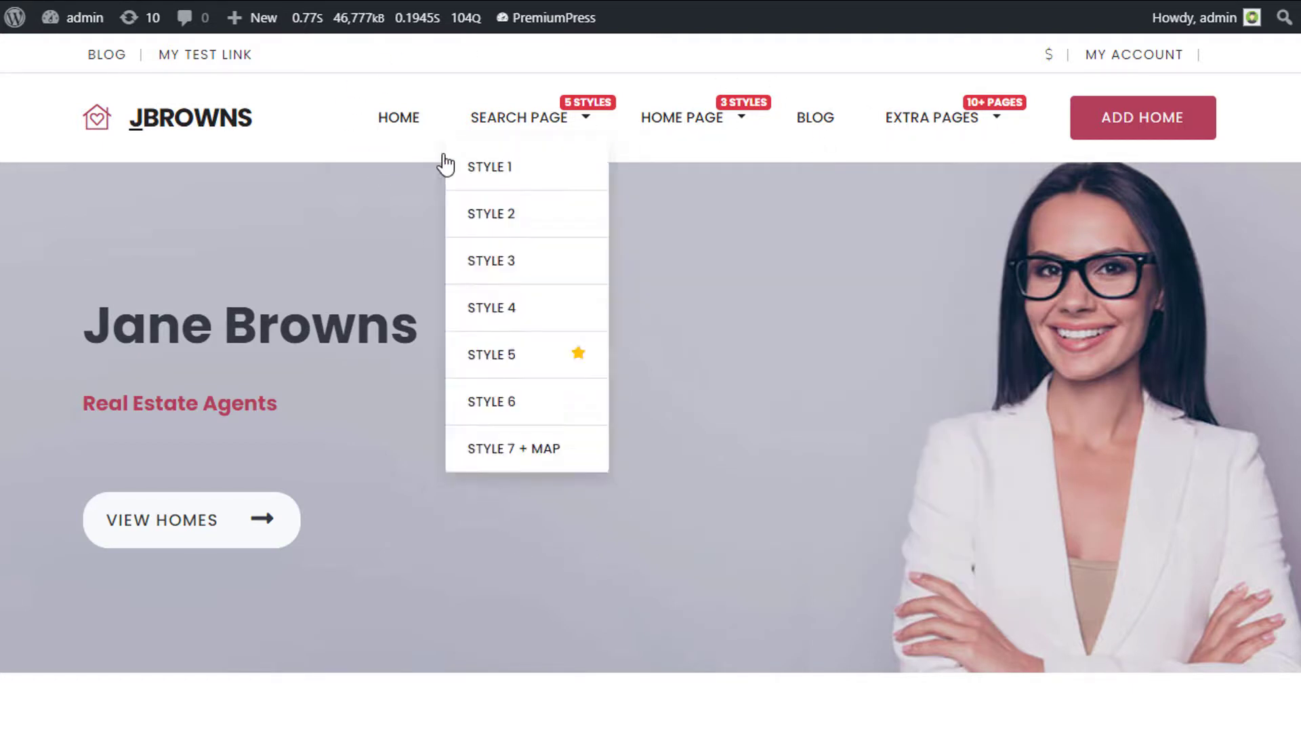
{"action": "mouse_move", "coordinate": [740, 159]}
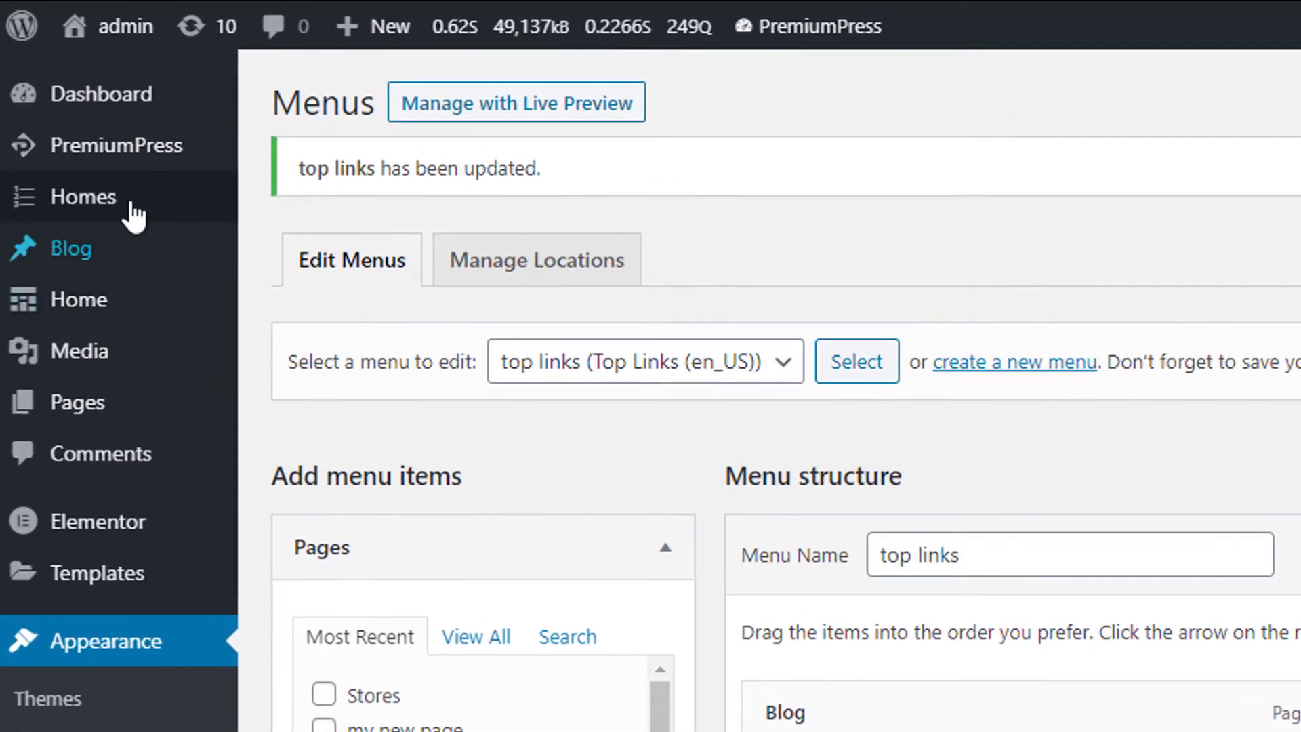
Open the Languages section in the PremiumPress theme settings.
{"action": "mouse_move", "coordinate": [101, 109]}
{"action": "left_click", "coordinate": [147, 156]}
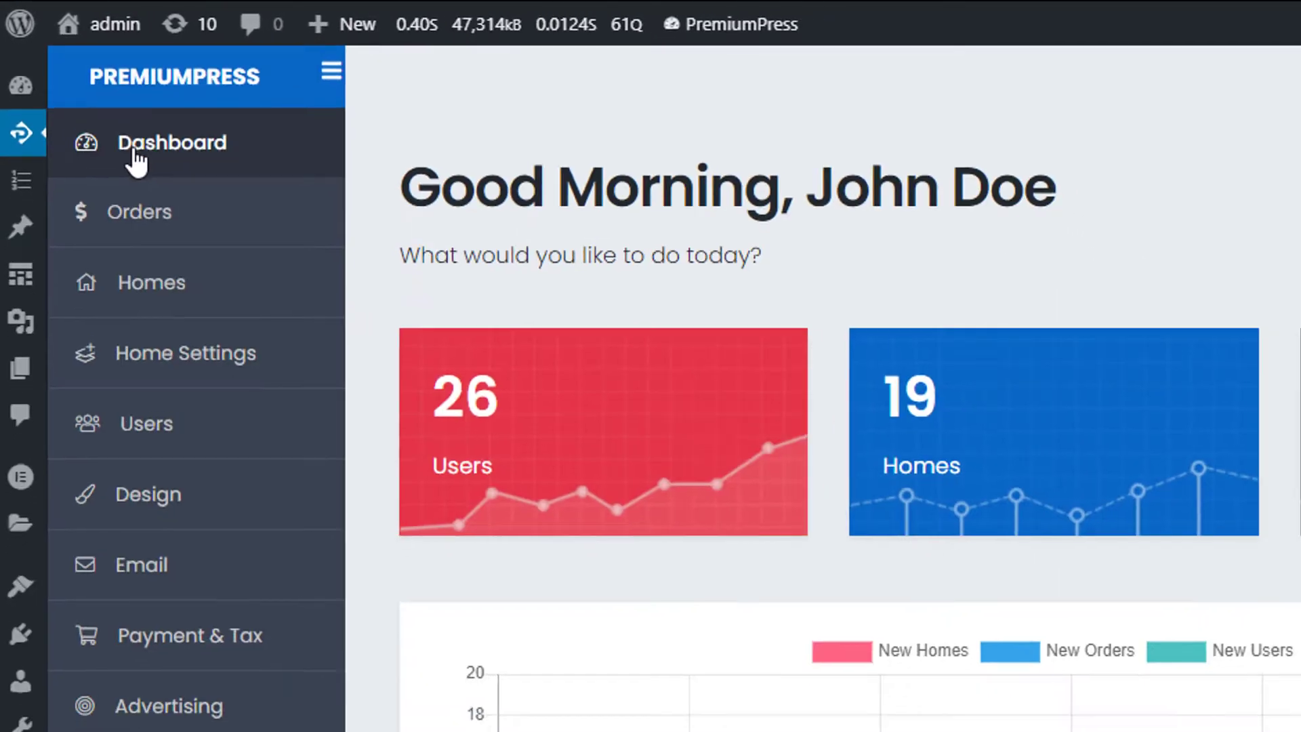
{"action": "left_click", "coordinate": [132, 627]}
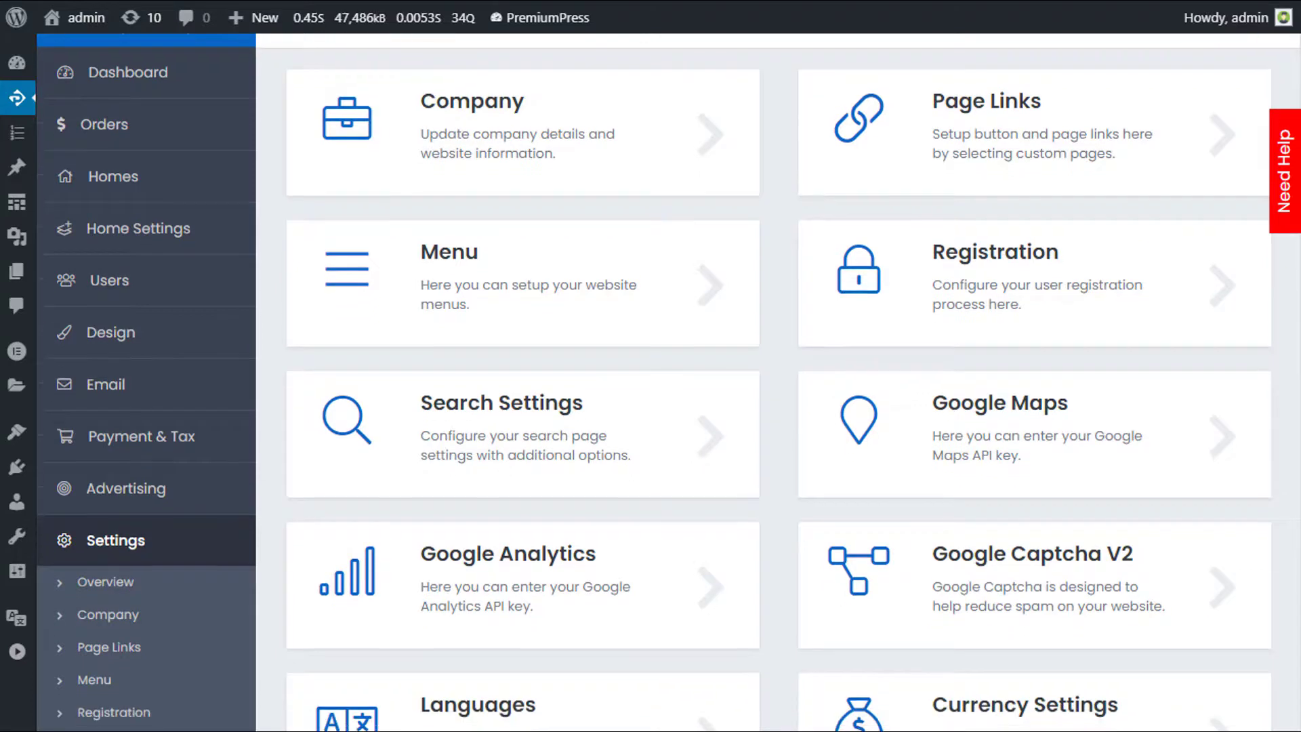
{"action": "scroll", "coordinate": [595, 299], "scroll_direction": "down", "scroll_amount": 7}
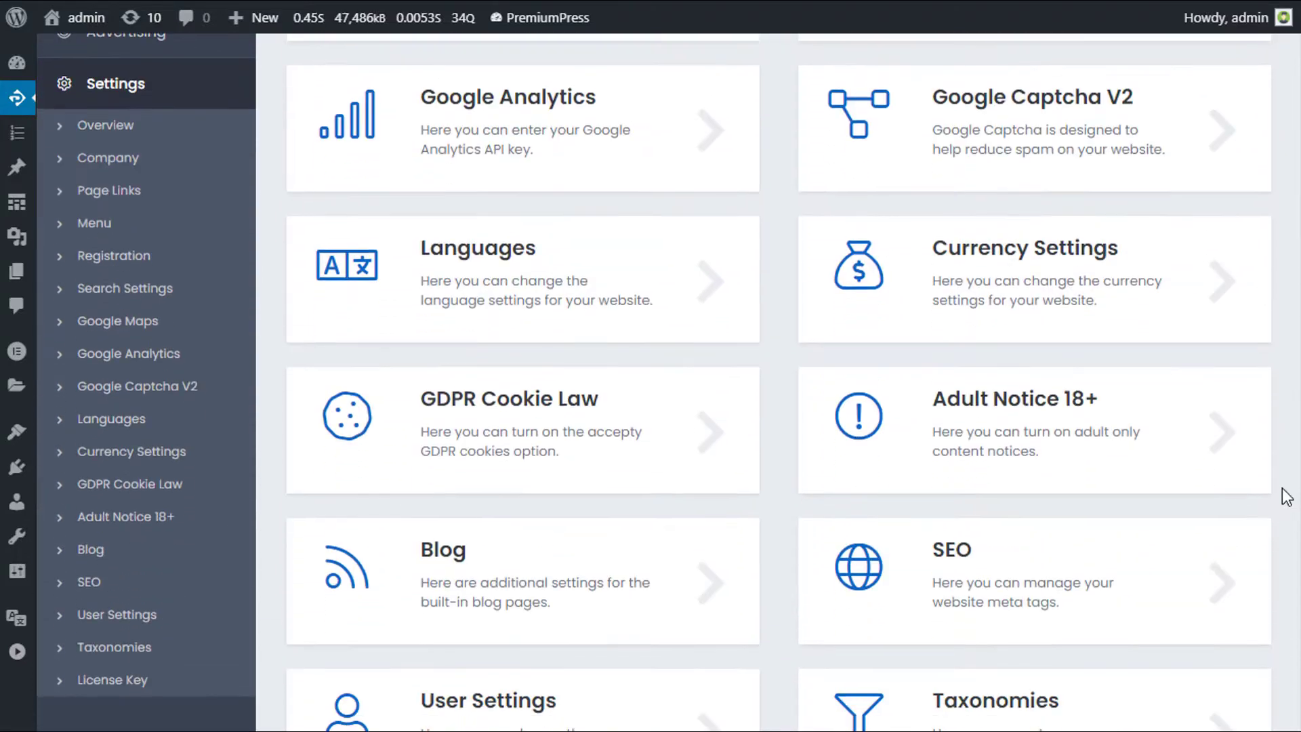
{"action": "left_click", "coordinate": [581, 294]}
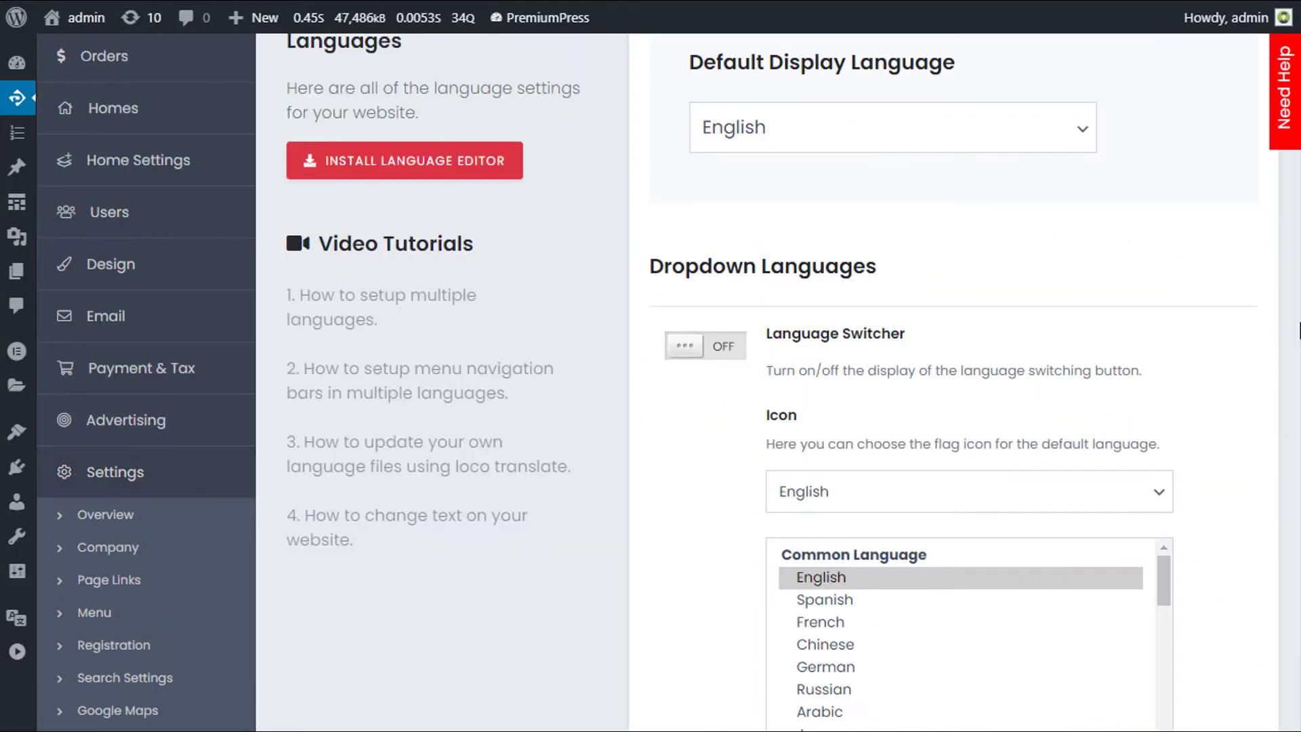
Turn on the Language Switcher, select English, Spanish and French as dropdown languages, and save the settings.
{"action": "scroll", "coordinate": [1299, 330], "scroll_direction": "down", "scroll_amount": 3}
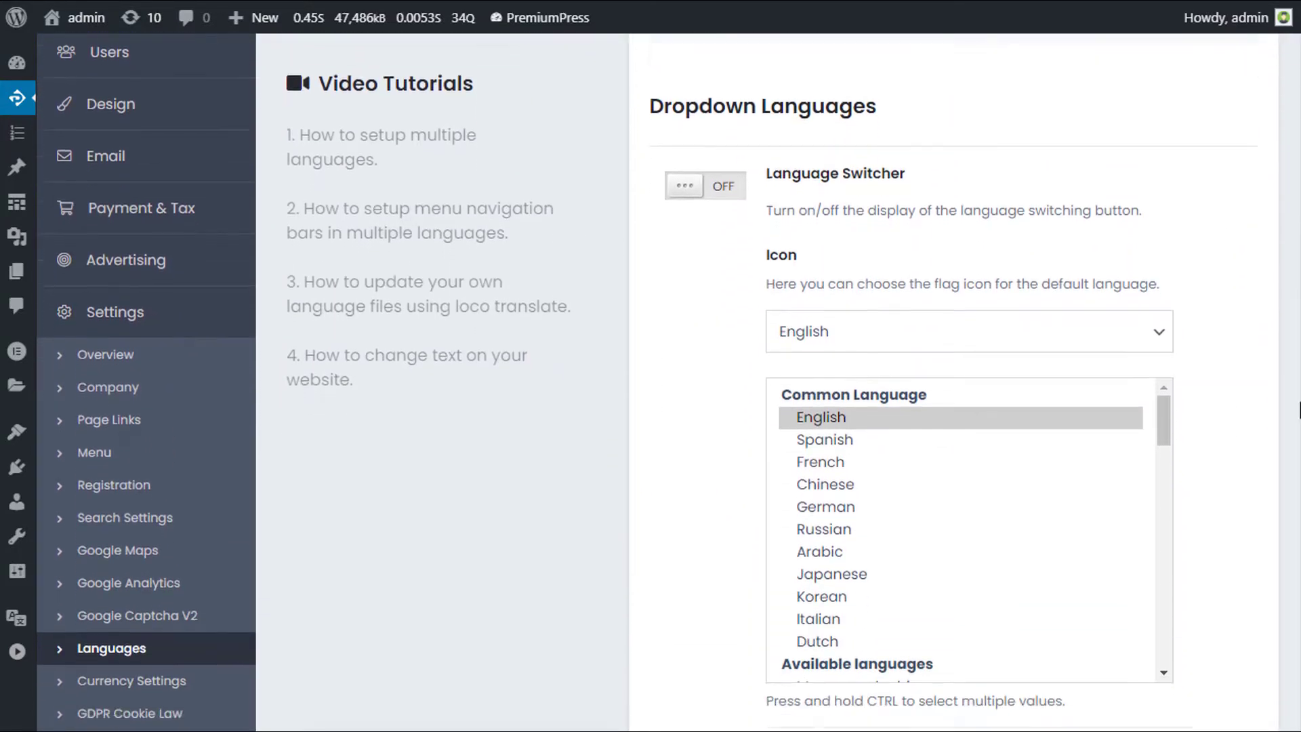
{"action": "left_click", "coordinate": [721, 182]}
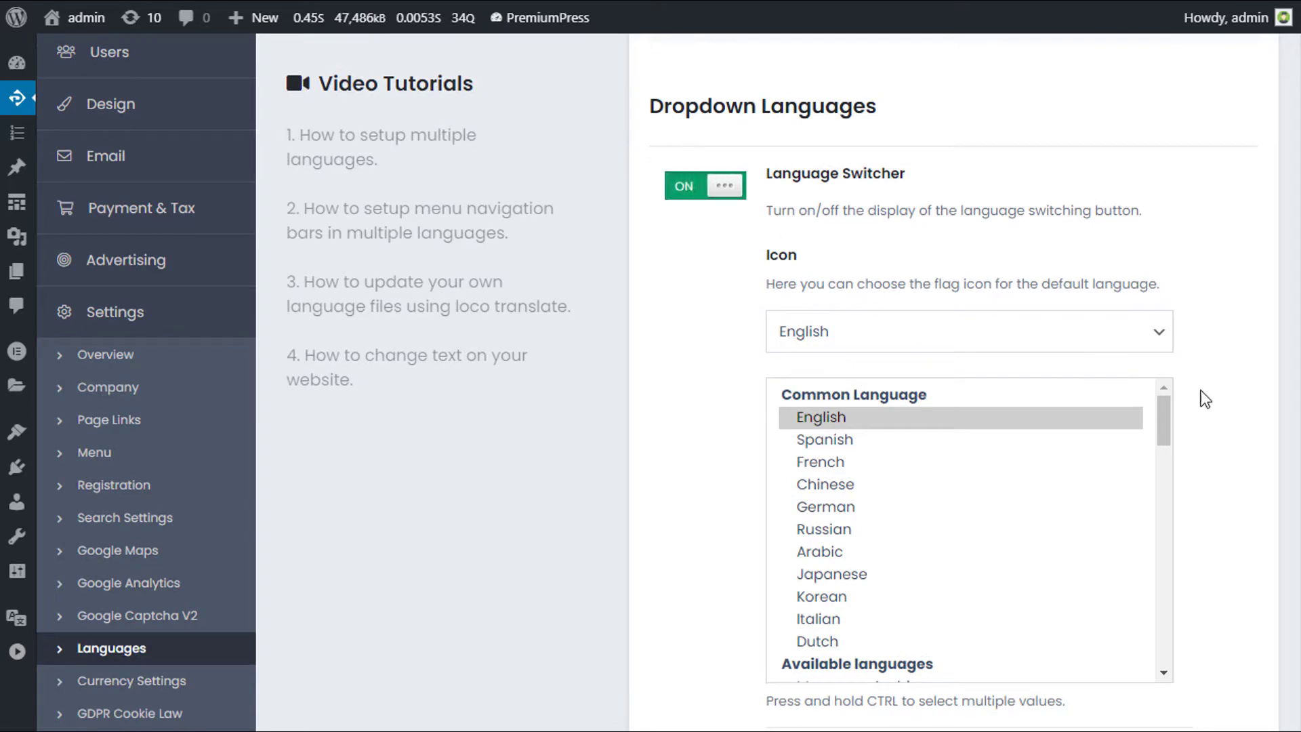
{"action": "scroll", "coordinate": [949, 379], "scroll_direction": "down", "scroll_amount": 1}
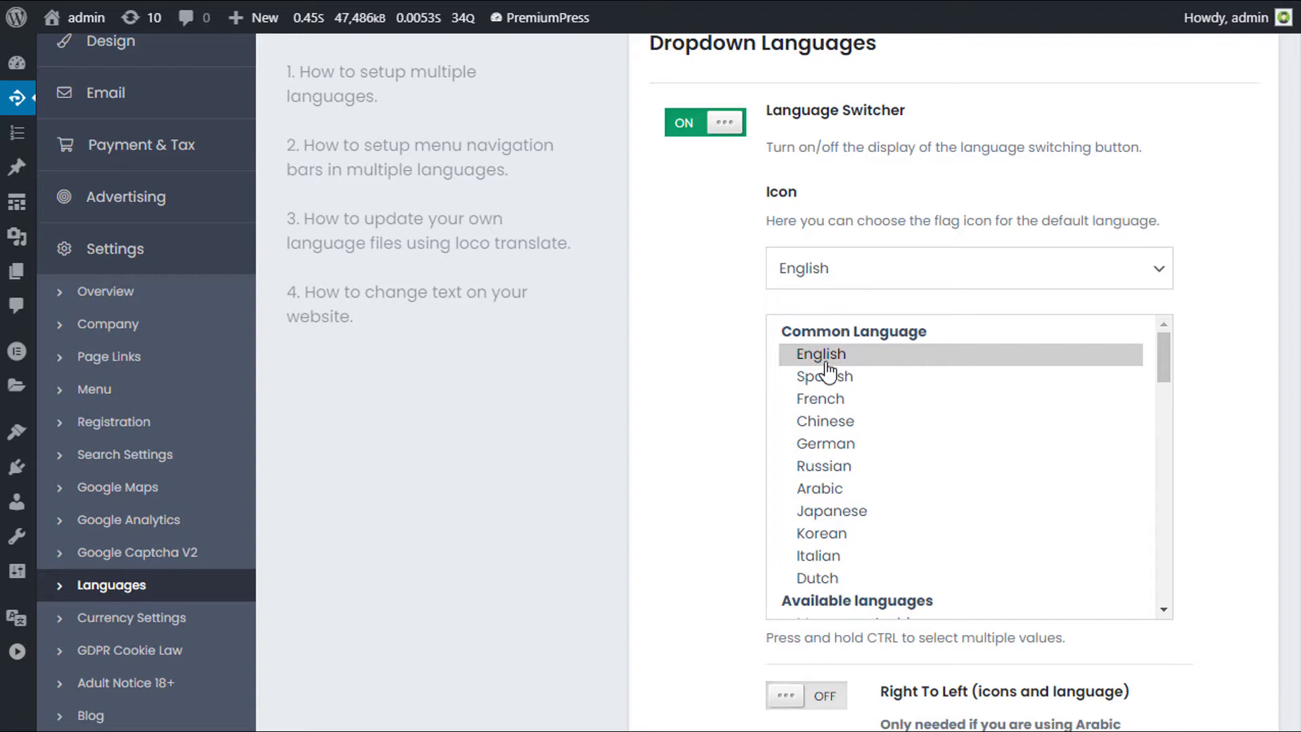
{"action": "left_click_drag", "start_coordinate": [825, 362], "coordinate": [825, 407]}
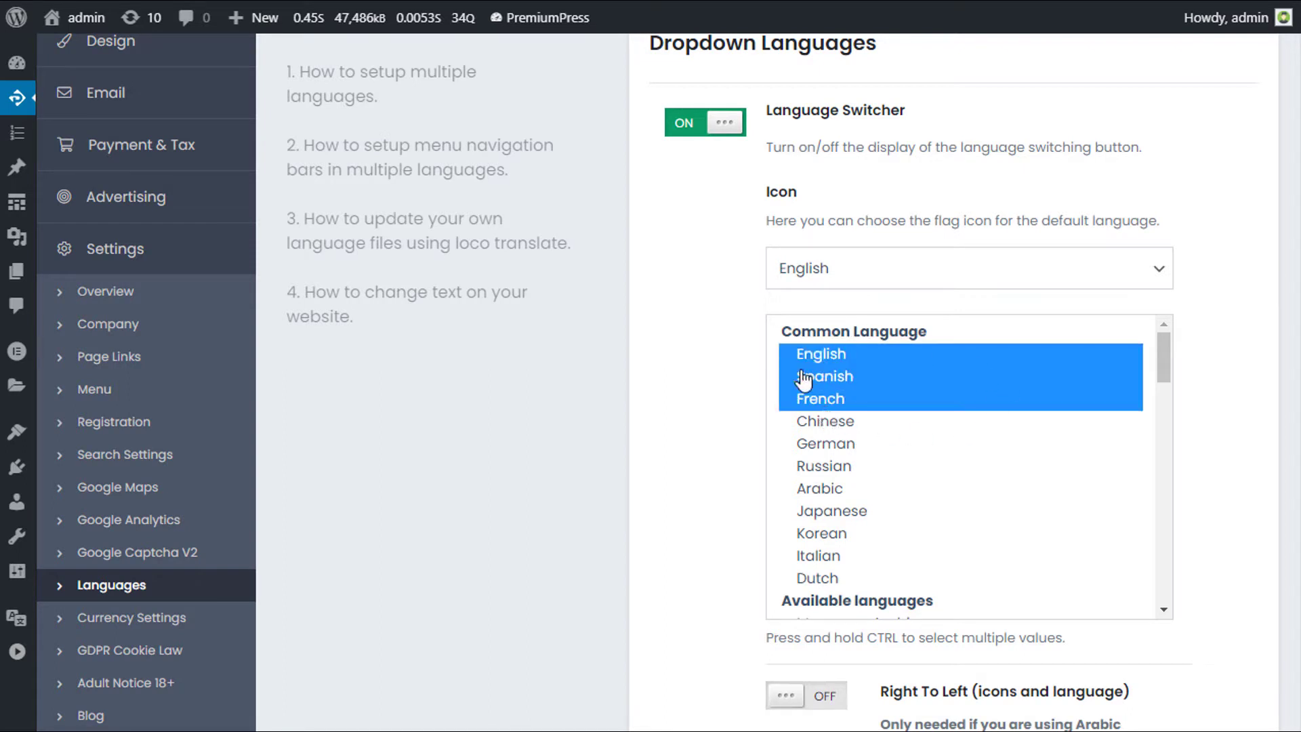
{"action": "scroll", "coordinate": [976, 475], "scroll_direction": "down", "scroll_amount": 4}
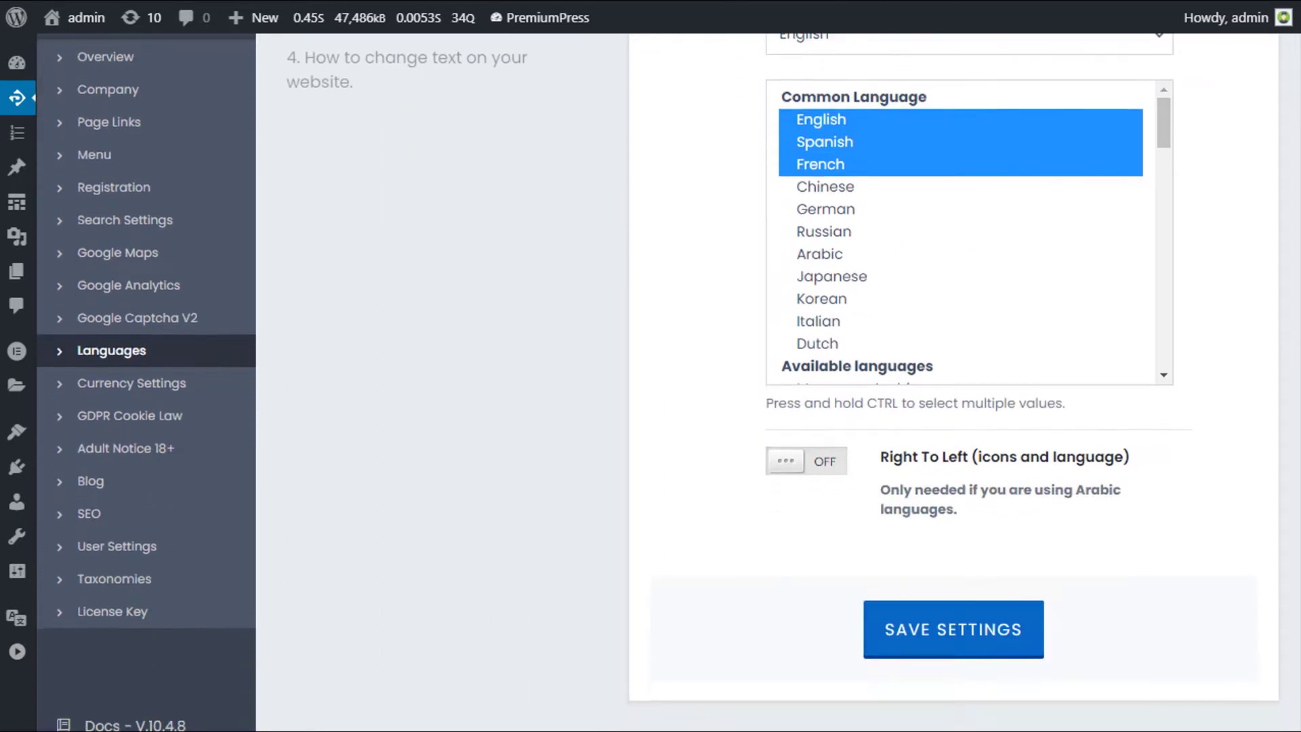
{"action": "left_click", "coordinate": [976, 617]}
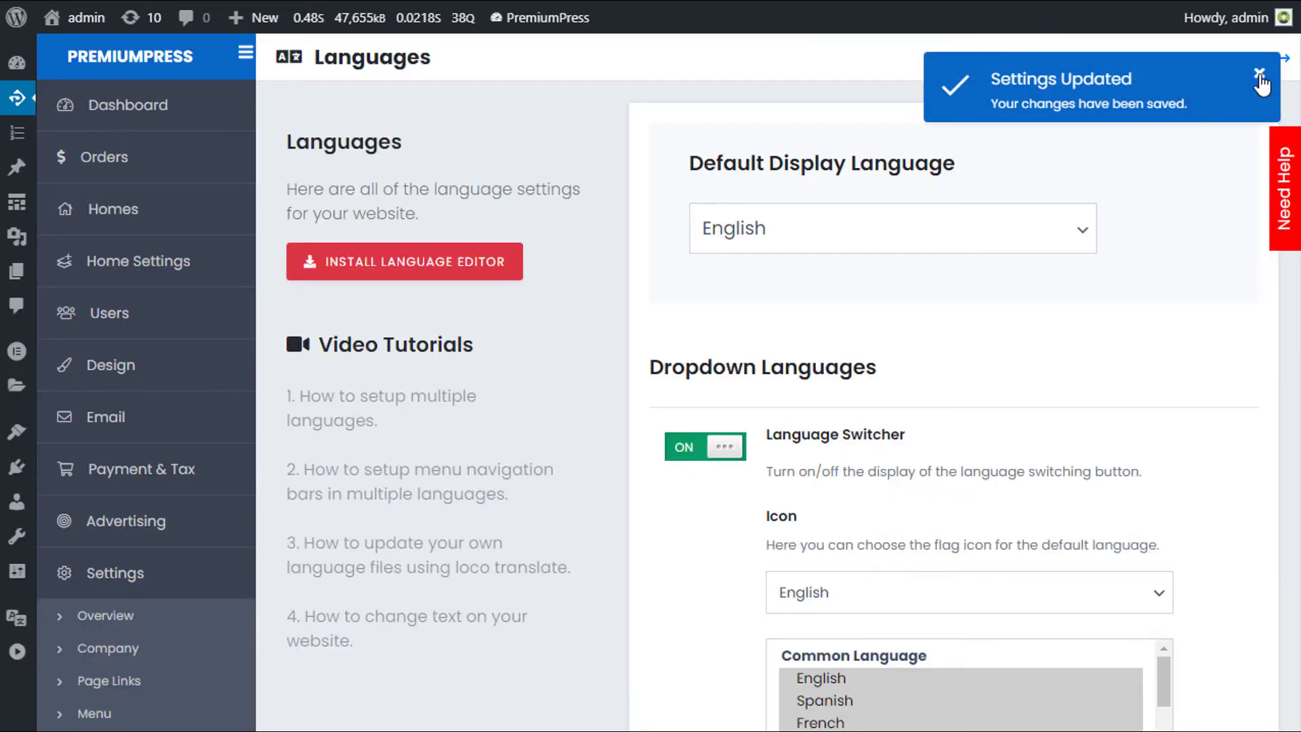
Open the WordPress Menus screen under Appearance and review the display locations offered for each language.
{"action": "mouse_move", "coordinate": [8, 60]}
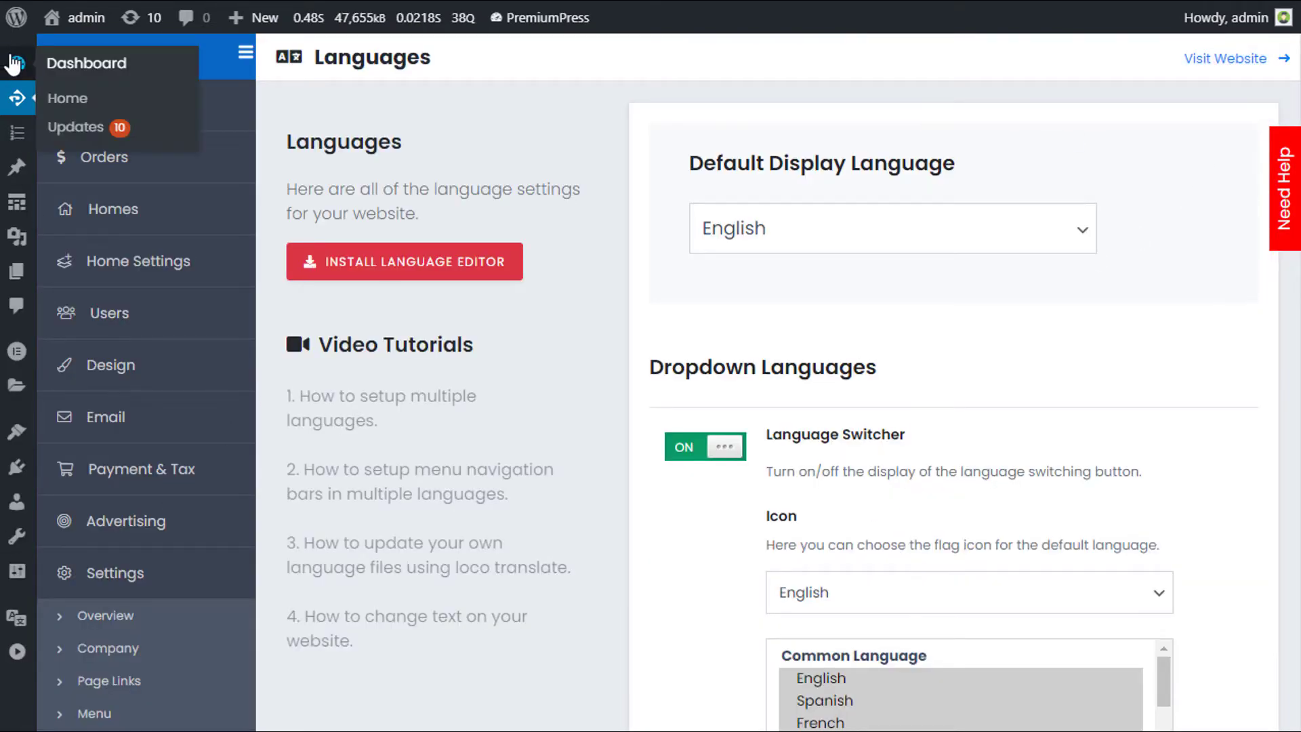
{"action": "left_click", "coordinate": [102, 56]}
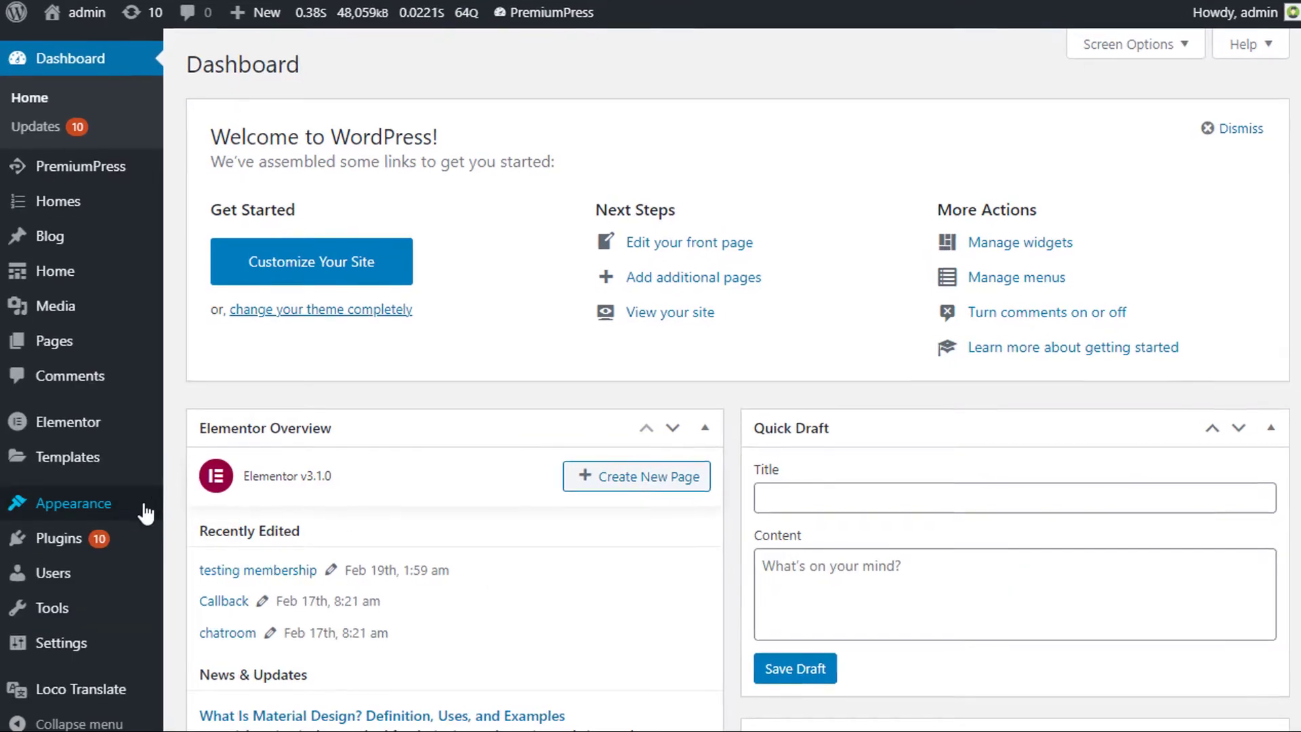
{"action": "mouse_move", "coordinate": [95, 513]}
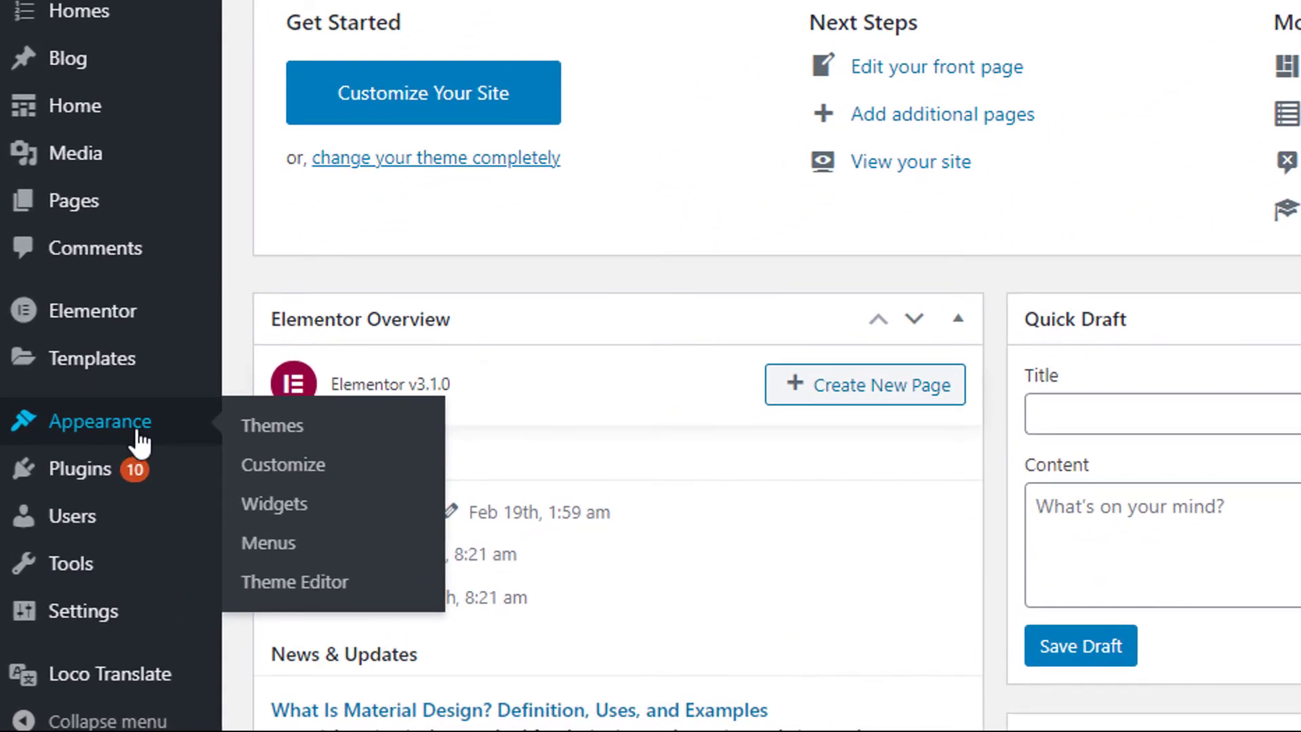
{"action": "left_click", "coordinate": [274, 545]}
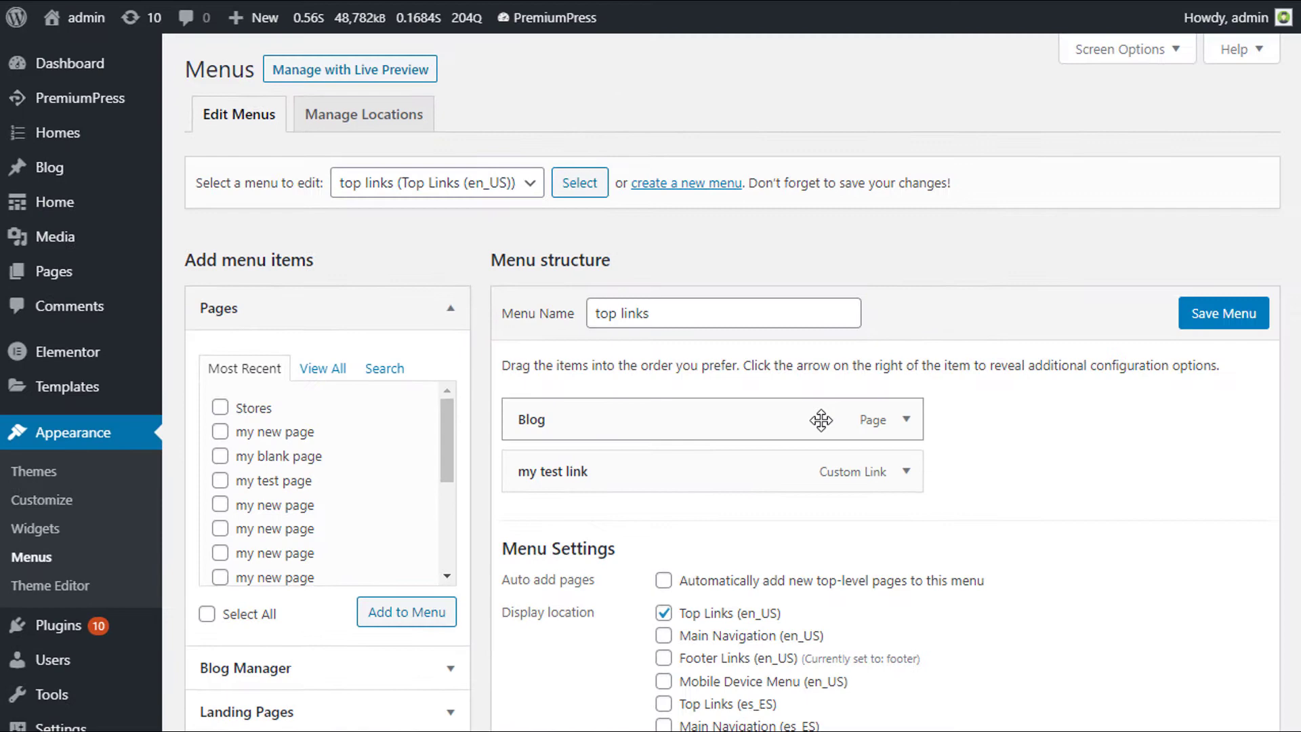
{"action": "scroll", "coordinate": [1119, 474], "scroll_direction": "down", "scroll_amount": 3}
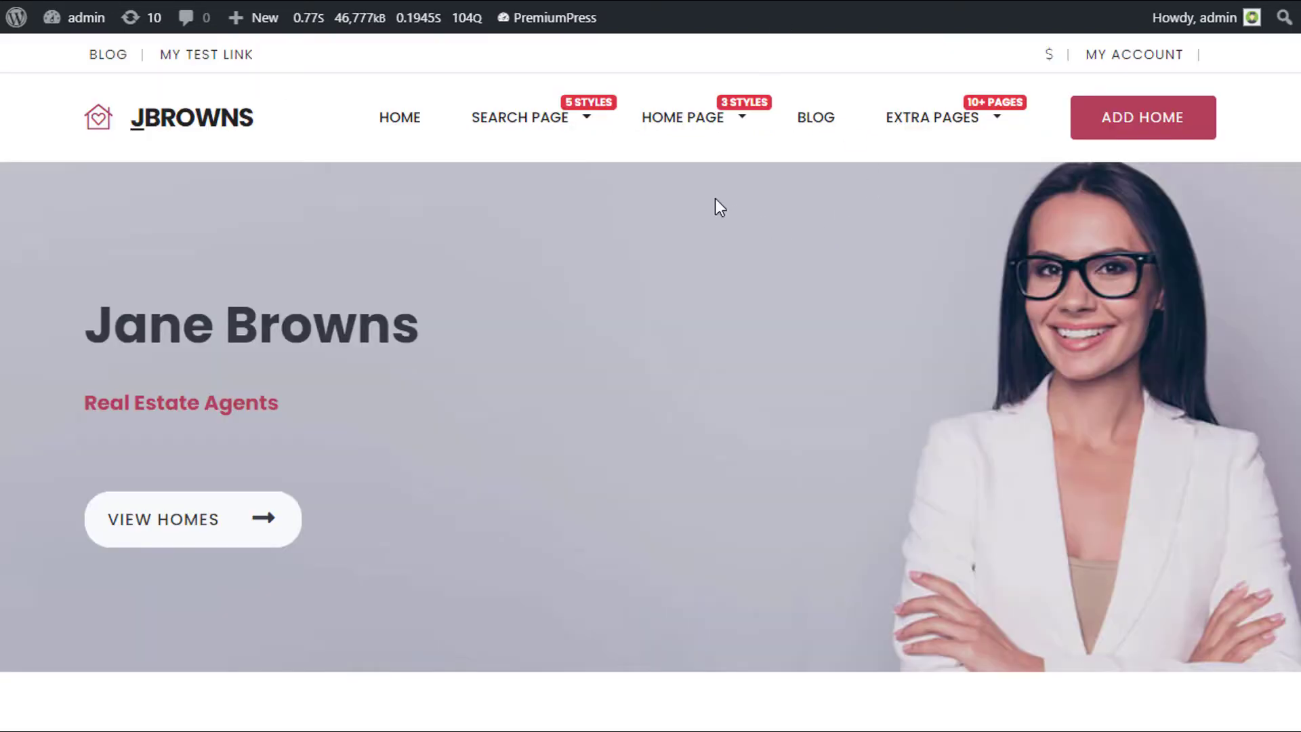
Reload the site's front page and check the language switcher flag in the header.
{"action": "key", "text": "F5"}
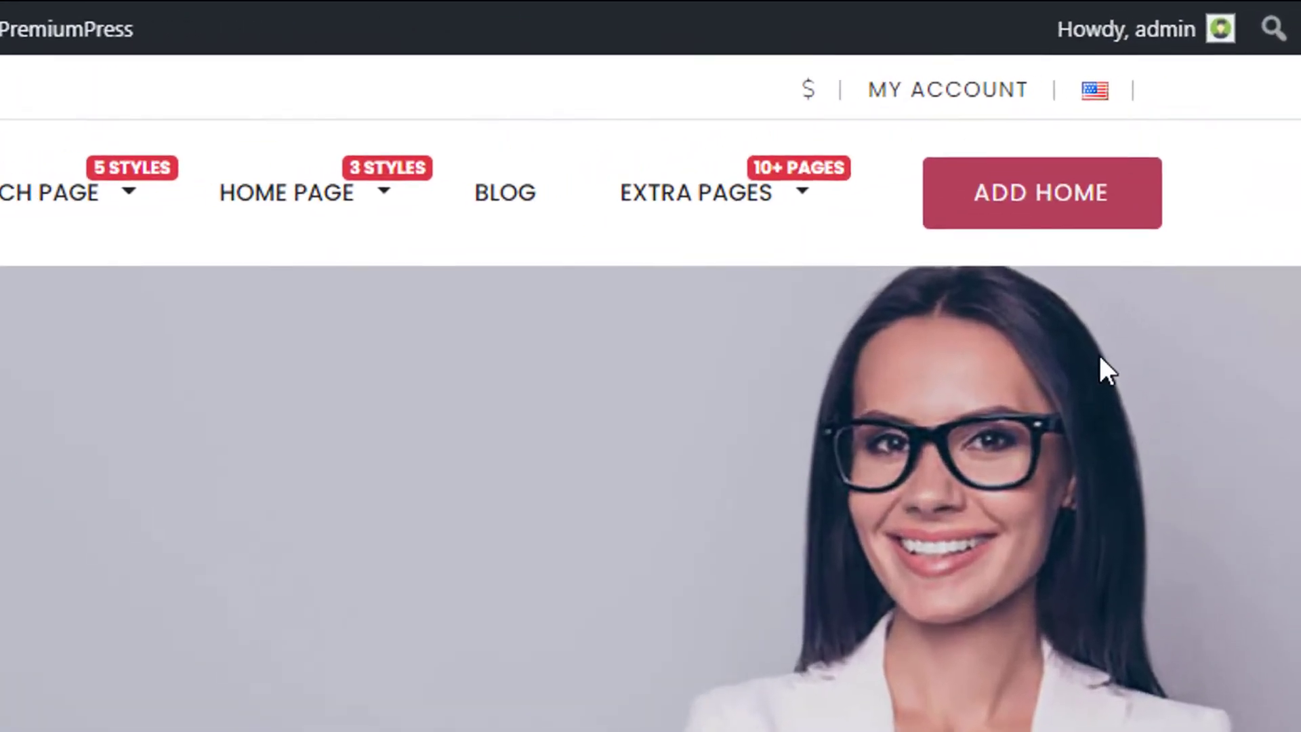
{"action": "left_click", "coordinate": [1159, 60]}
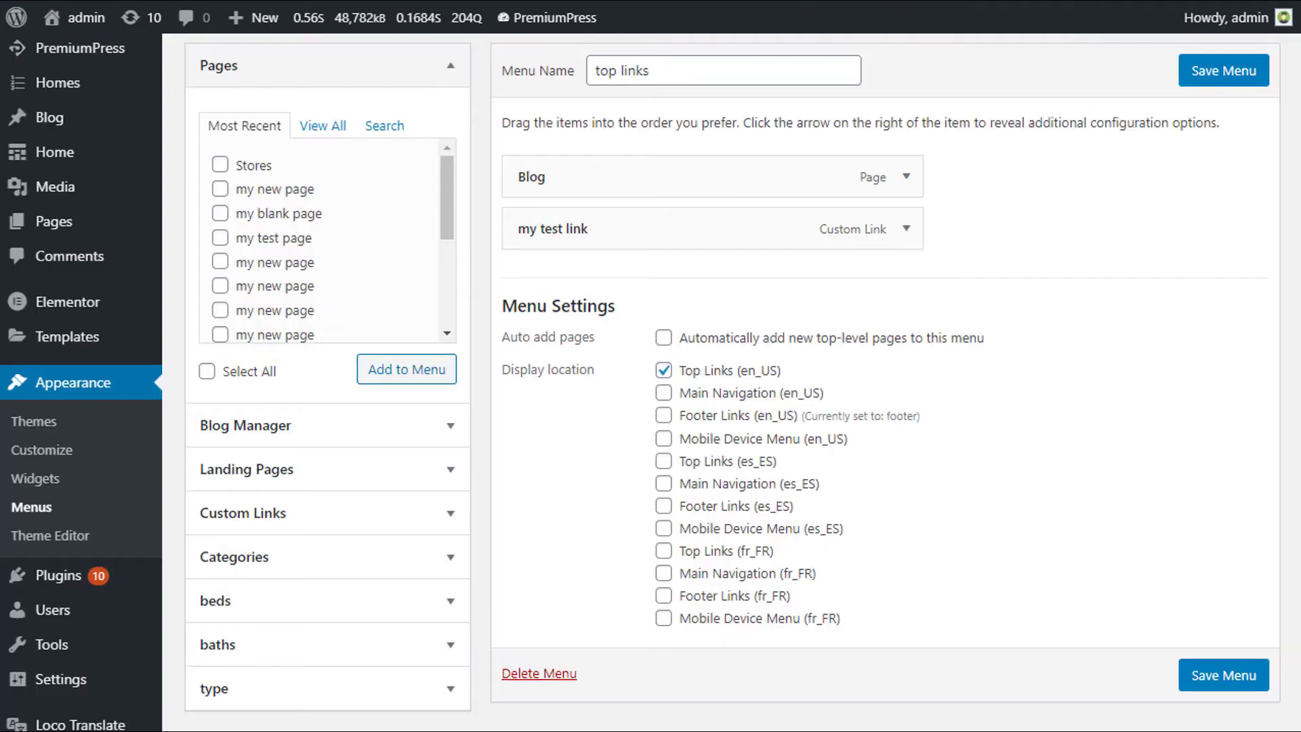
Create a new menu named "main menu - en" and assign it to the Main Navigation (en_US) display location.
{"action": "scroll", "coordinate": [732, 379], "scroll_direction": "up", "scroll_amount": 3}
{"action": "left_click", "coordinate": [719, 183]}
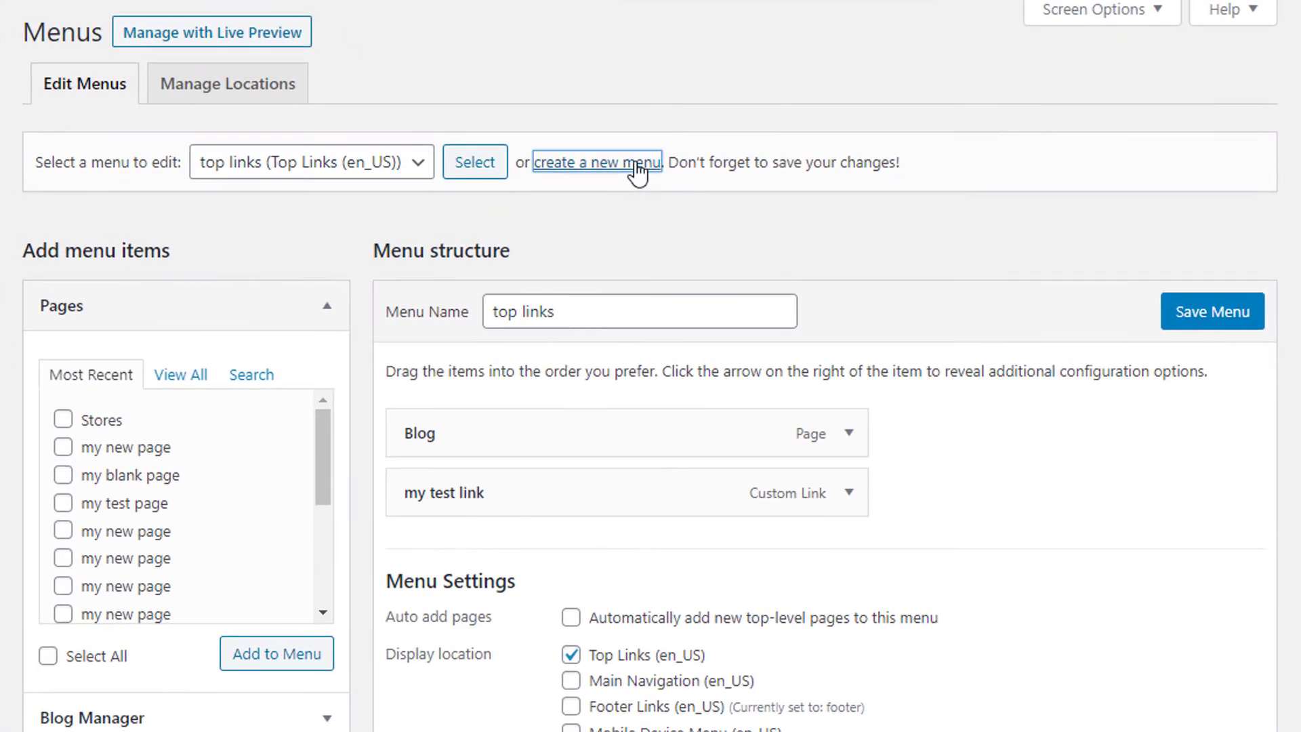
{"action": "left_click", "coordinate": [639, 304]}
{"action": "type", "text": "main menu - en"}
{"action": "left_click", "coordinate": [908, 424]}
{"action": "scroll", "coordinate": [1291, 395], "scroll_direction": "down", "scroll_amount": 2}
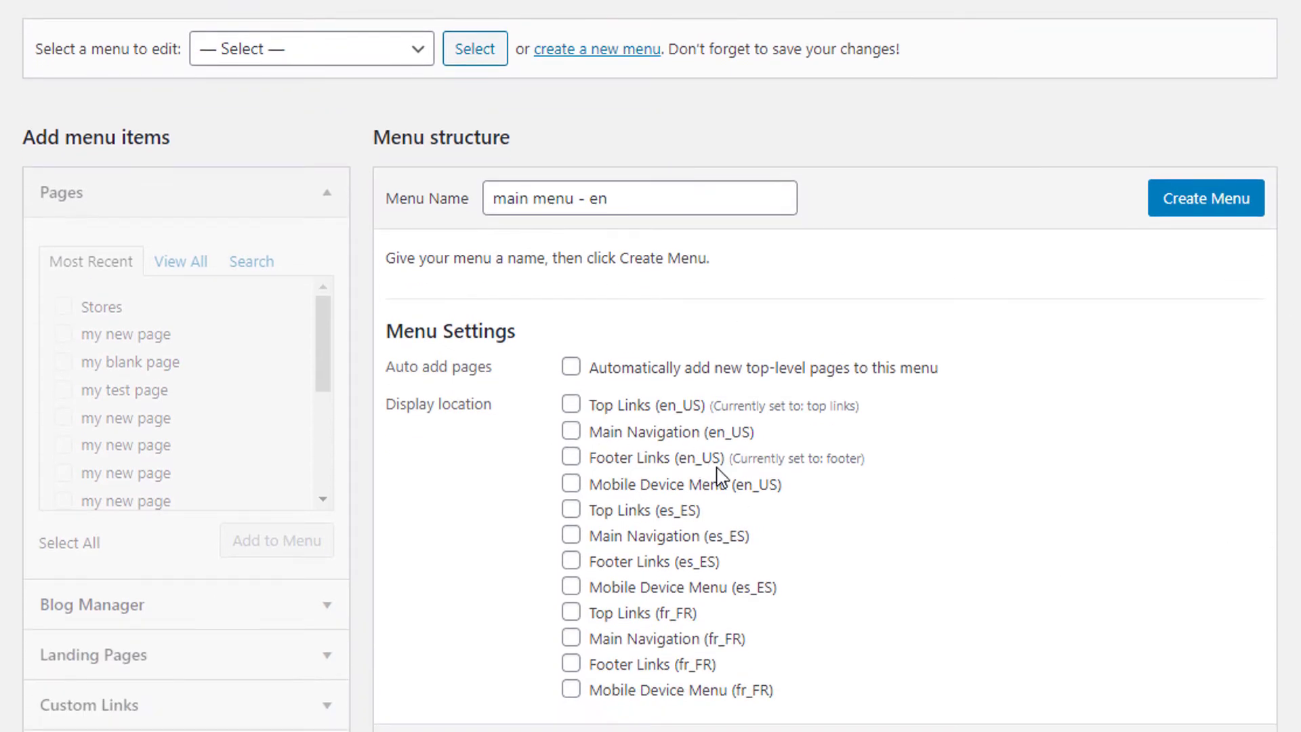
{"action": "left_click", "coordinate": [571, 431]}
{"action": "left_click", "coordinate": [1218, 212]}
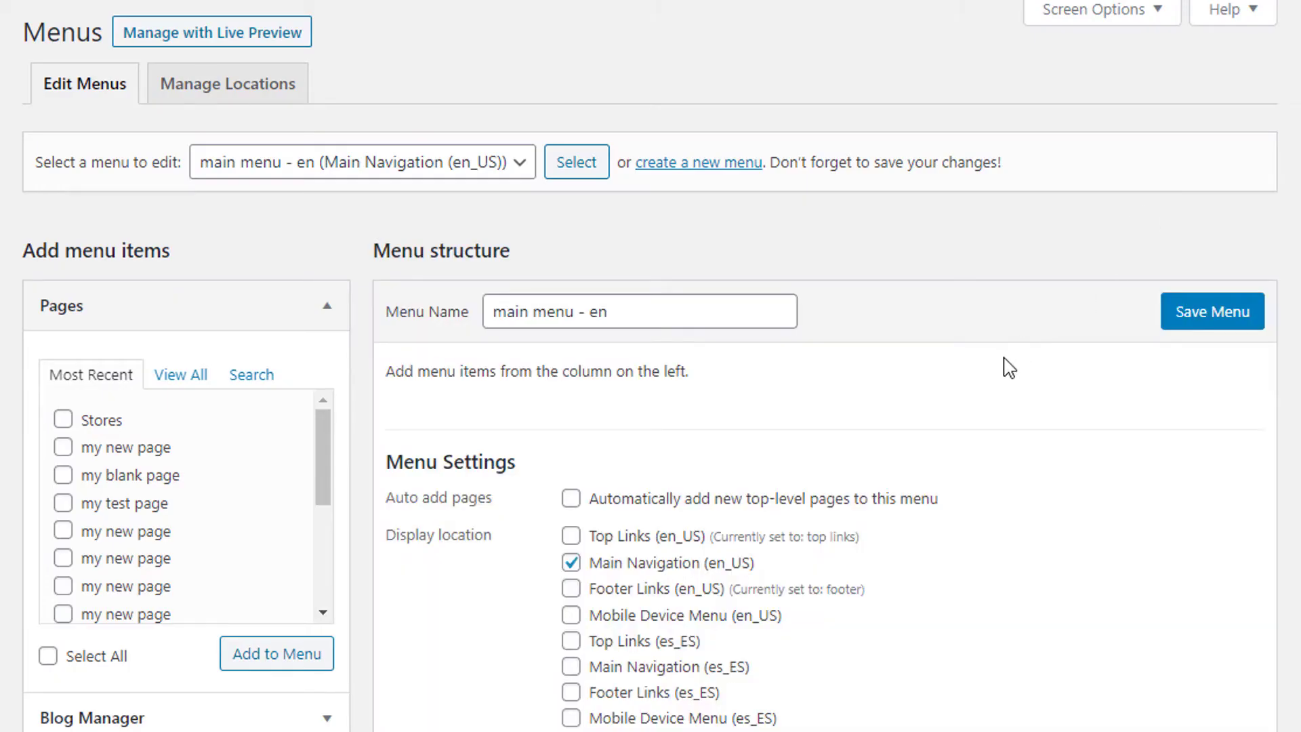
Add Home from the full list of pages to the English menu, label it "Home - en", and save the menu.
{"action": "left_click", "coordinate": [194, 377]}
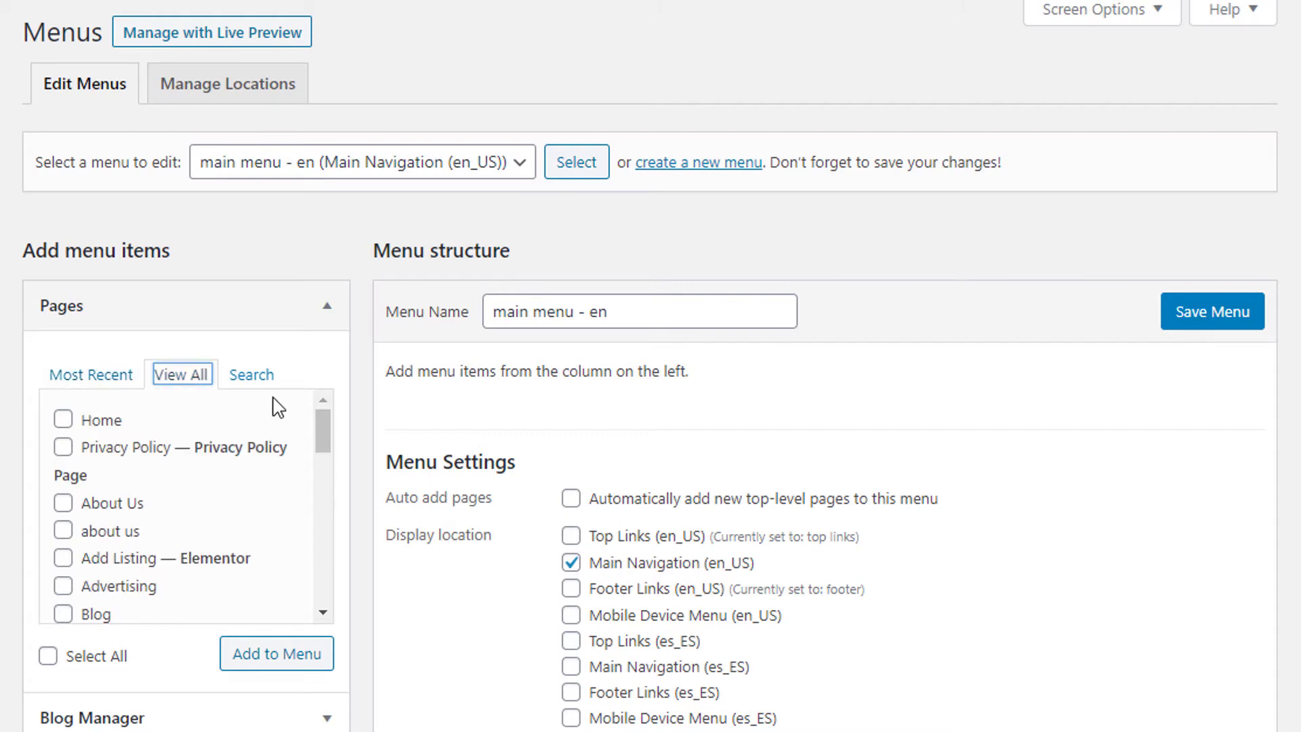
{"action": "left_click", "coordinate": [63, 419]}
{"action": "left_click", "coordinate": [239, 656]}
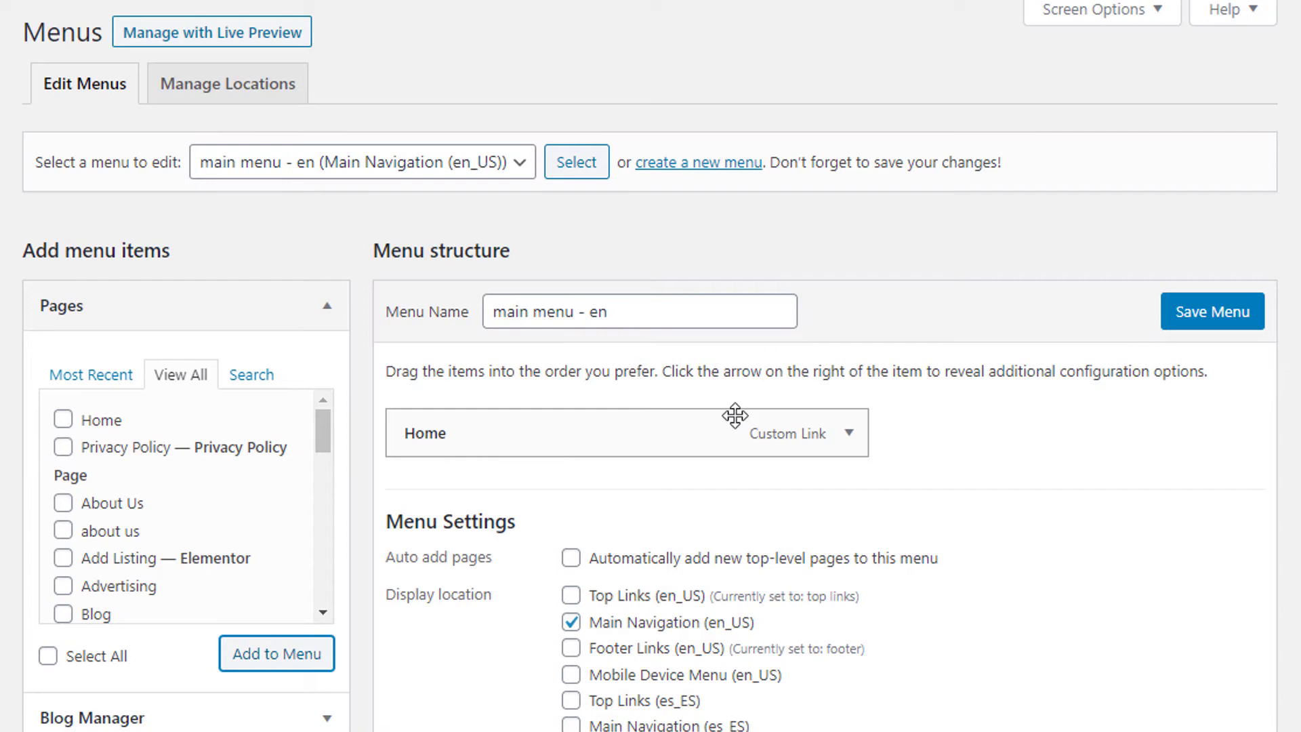
{"action": "left_click", "coordinate": [847, 432]}
{"action": "left_click", "coordinate": [588, 569]}
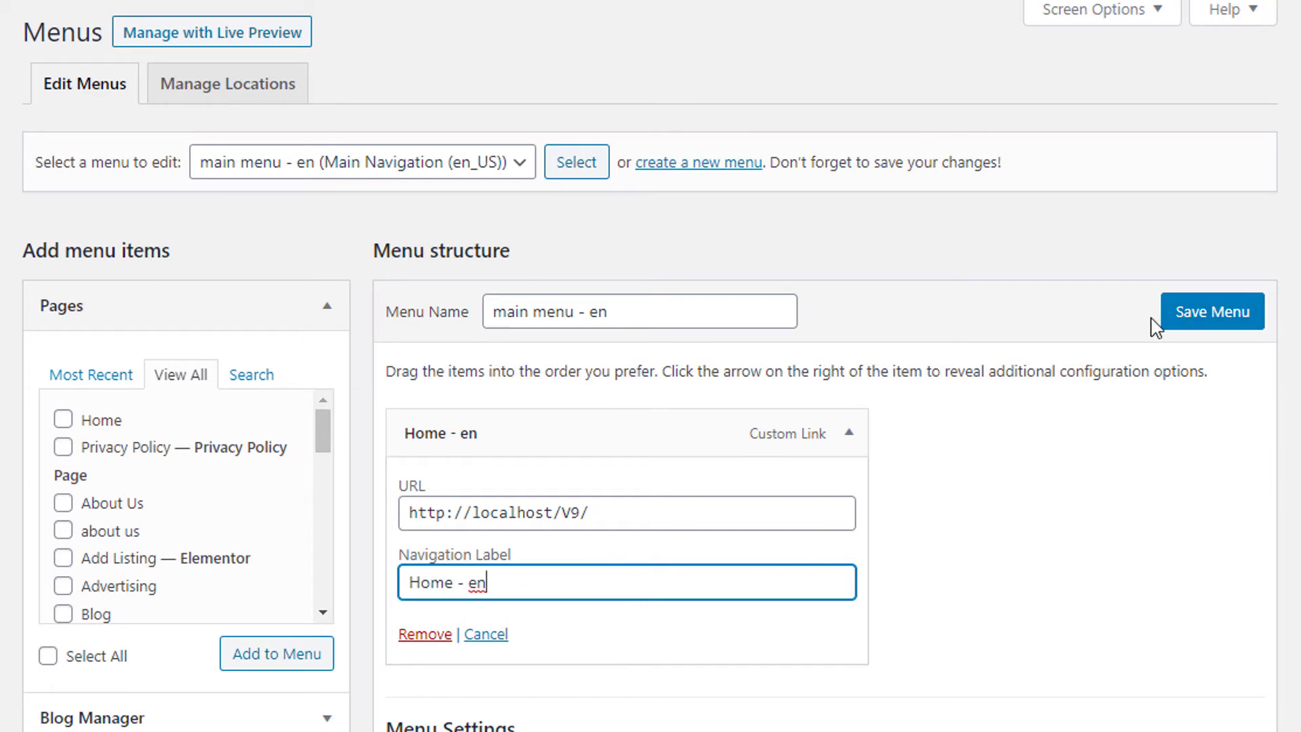
{"action": "left_click", "coordinate": [1180, 318]}
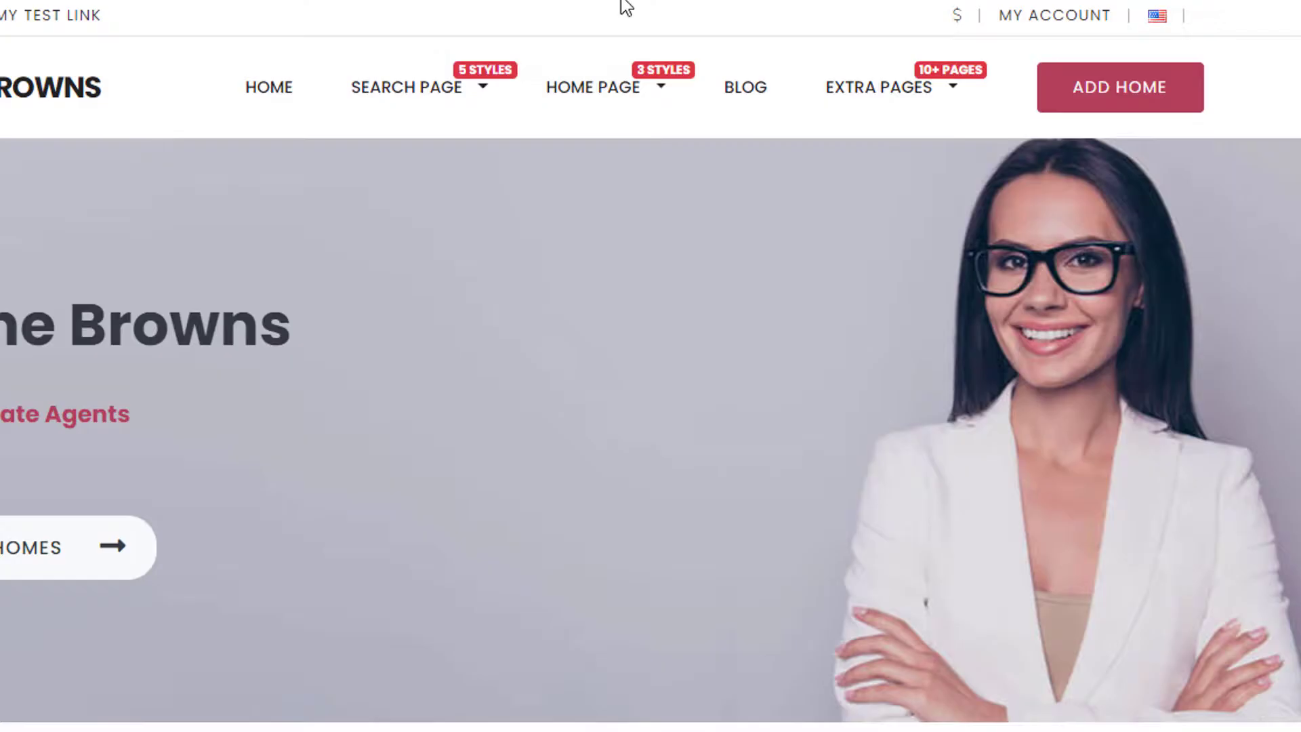
Reload the front page to check the English header navigation, and return to the Menus screen.
{"action": "key", "text": "F5"}
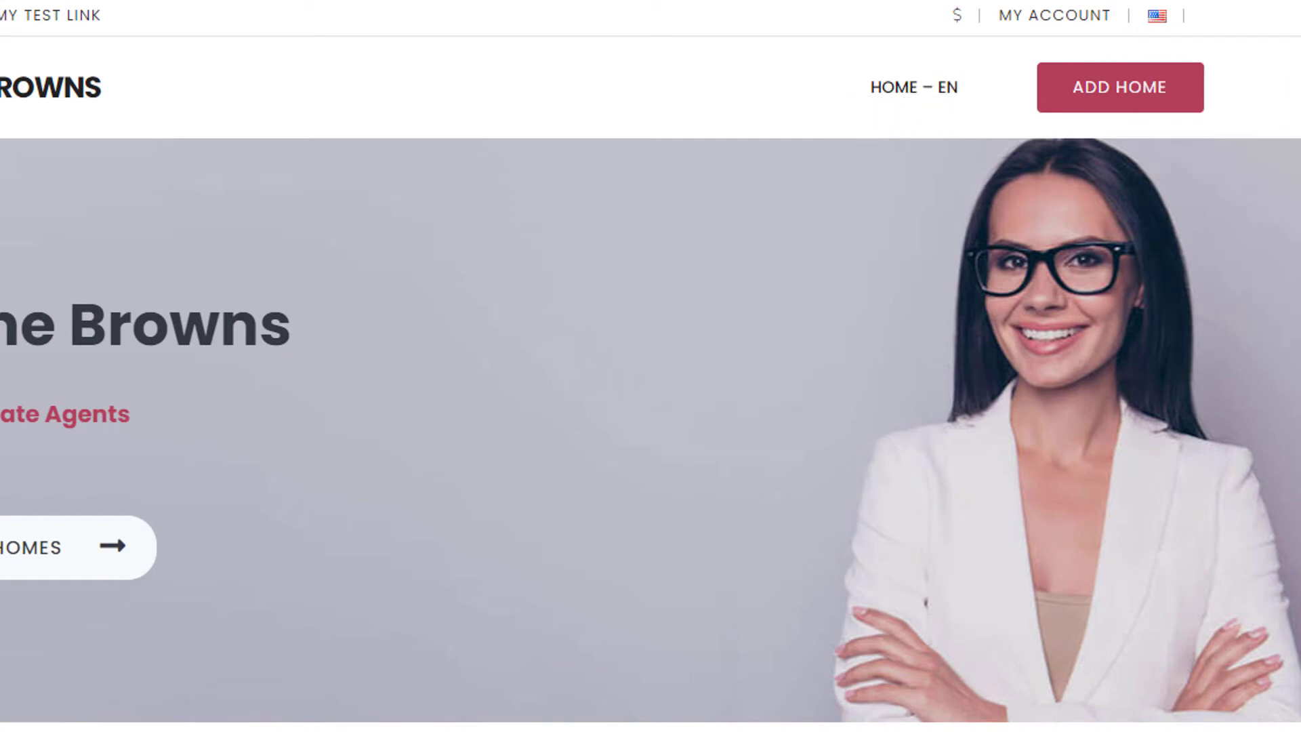
{"action": "key", "text": "ctrl+Tab"}
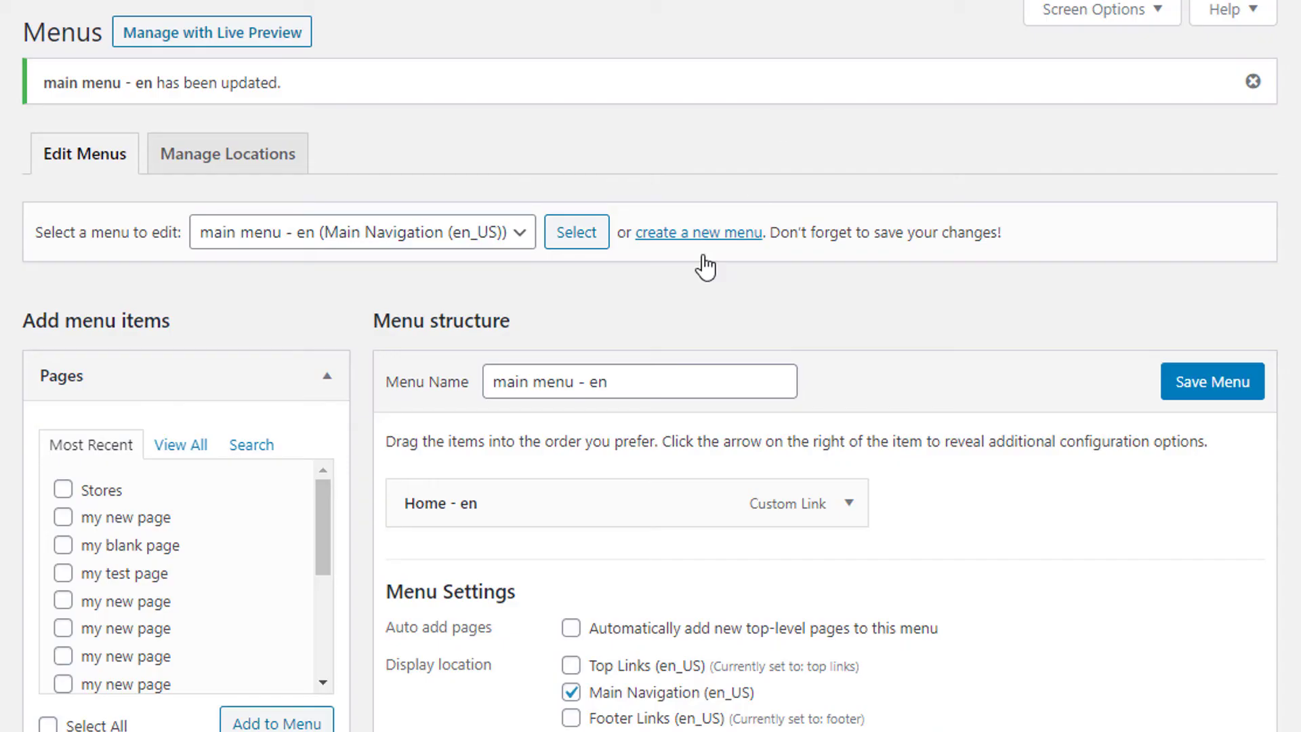
Create a new menu named "main menu - es" and assign it to the Main Navigation (es_ES) display location.
{"action": "left_click", "coordinate": [709, 239]}
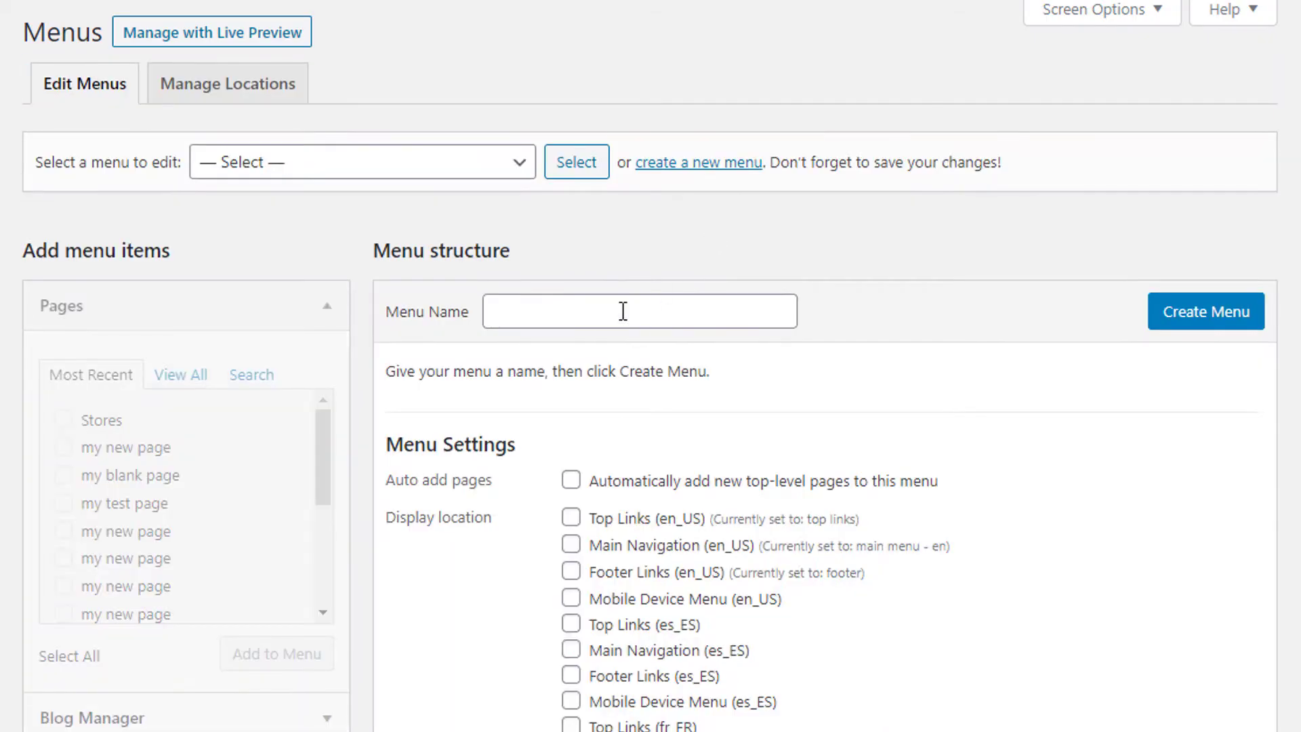
{"action": "left_click", "coordinate": [614, 314]}
{"action": "type", "text": "me"}
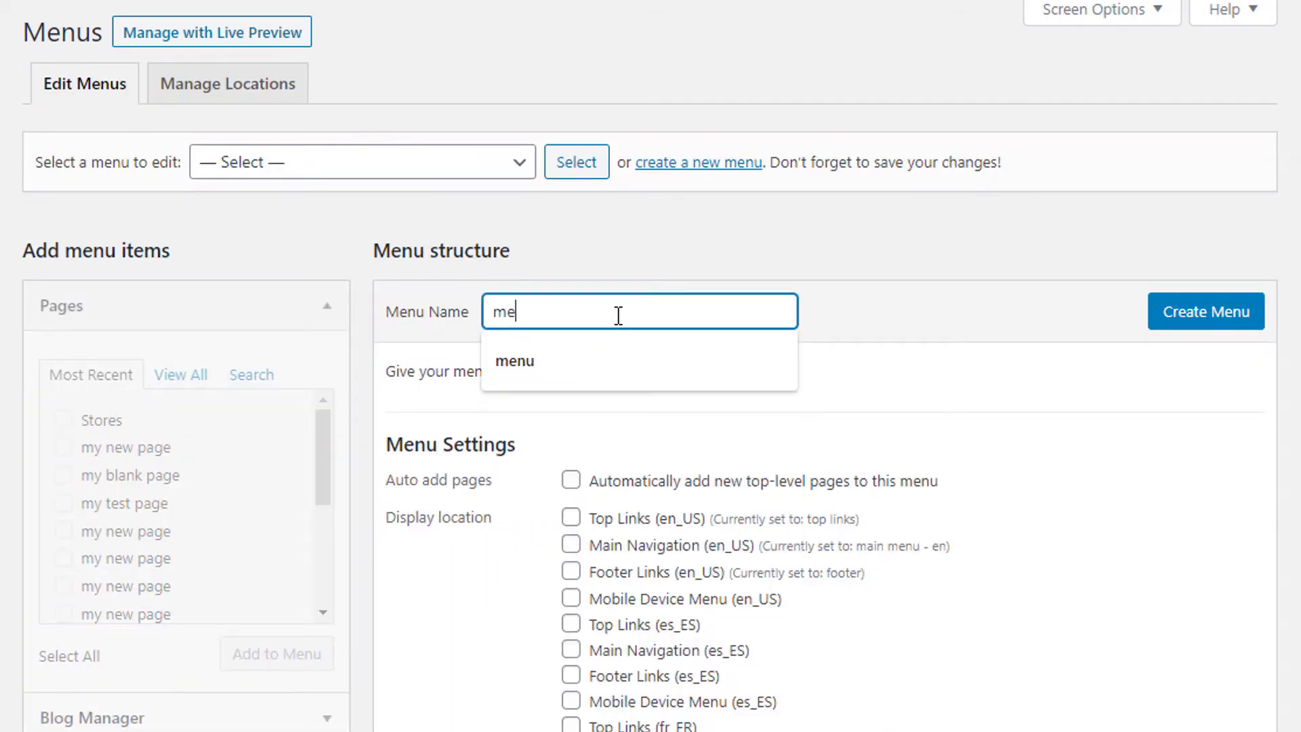
{"action": "type", "text": "nuain m"}
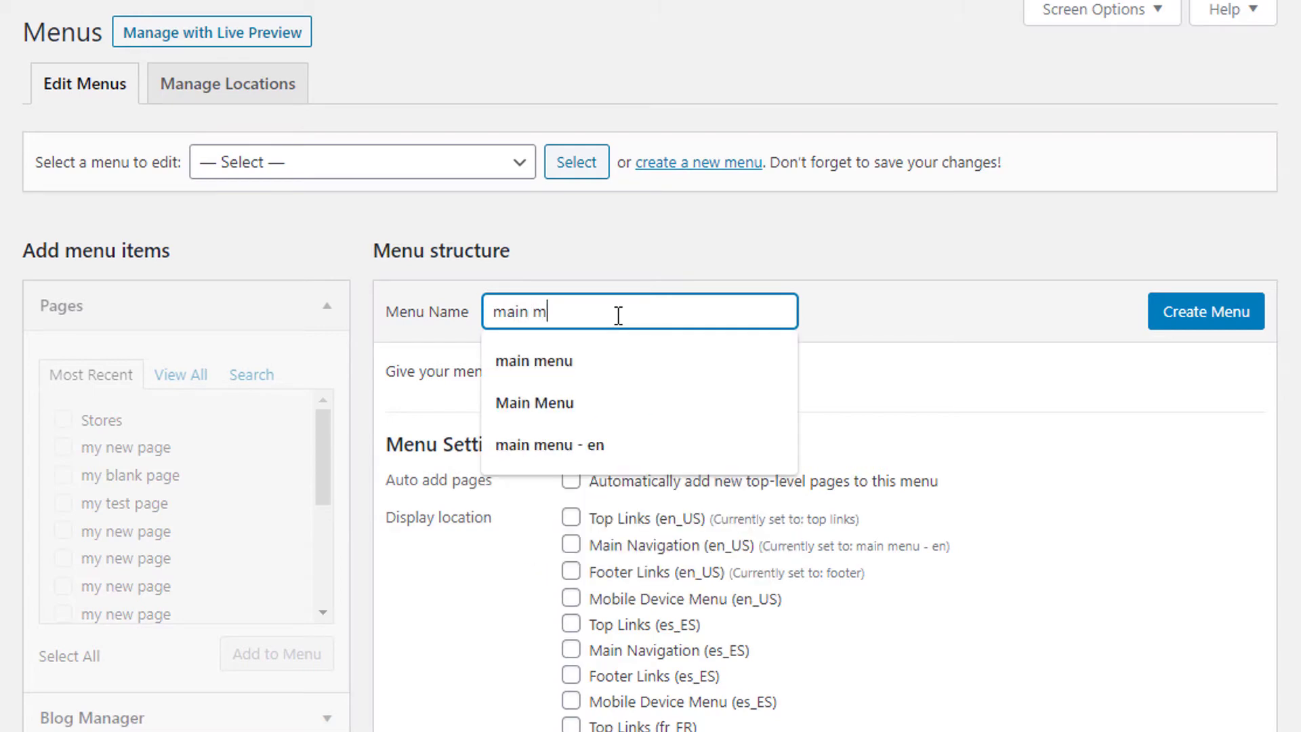
{"action": "type", "text": "enu - es"}
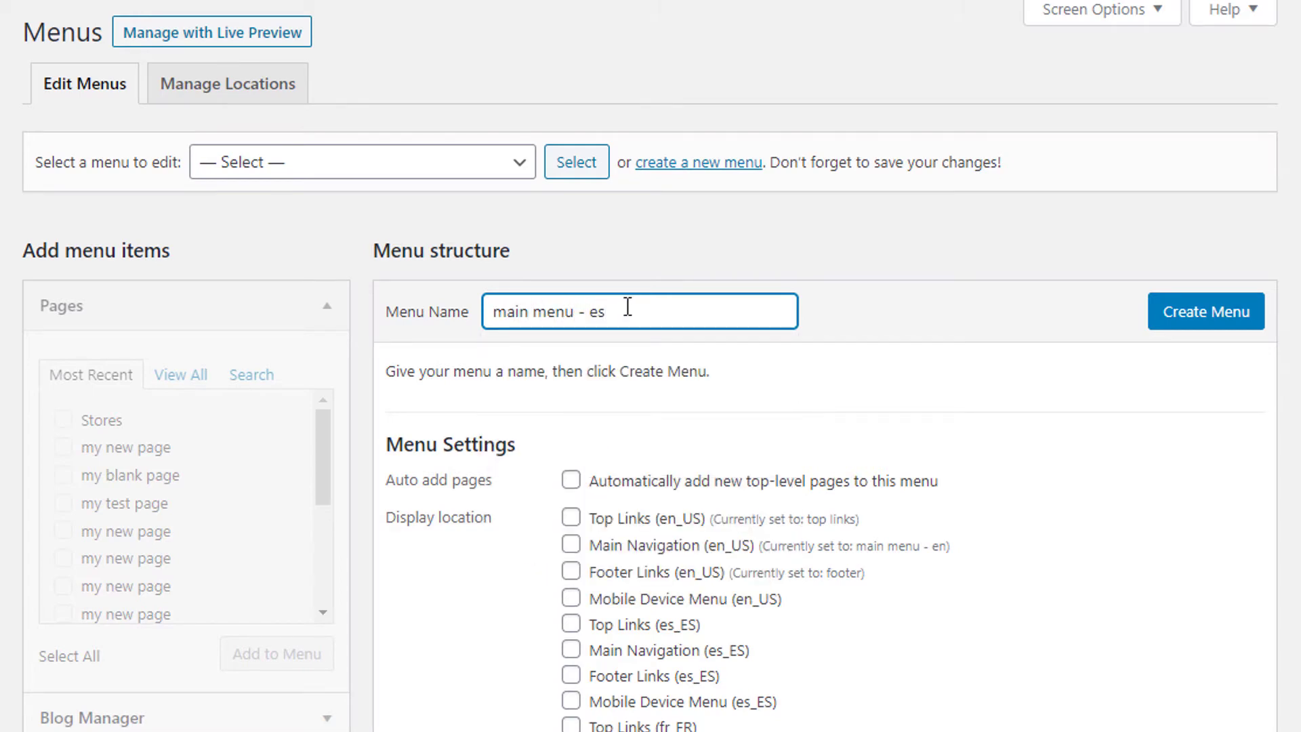
{"action": "left_click", "coordinate": [1142, 319]}
{"action": "scroll", "coordinate": [915, 509], "scroll_direction": "down", "scroll_amount": 2}
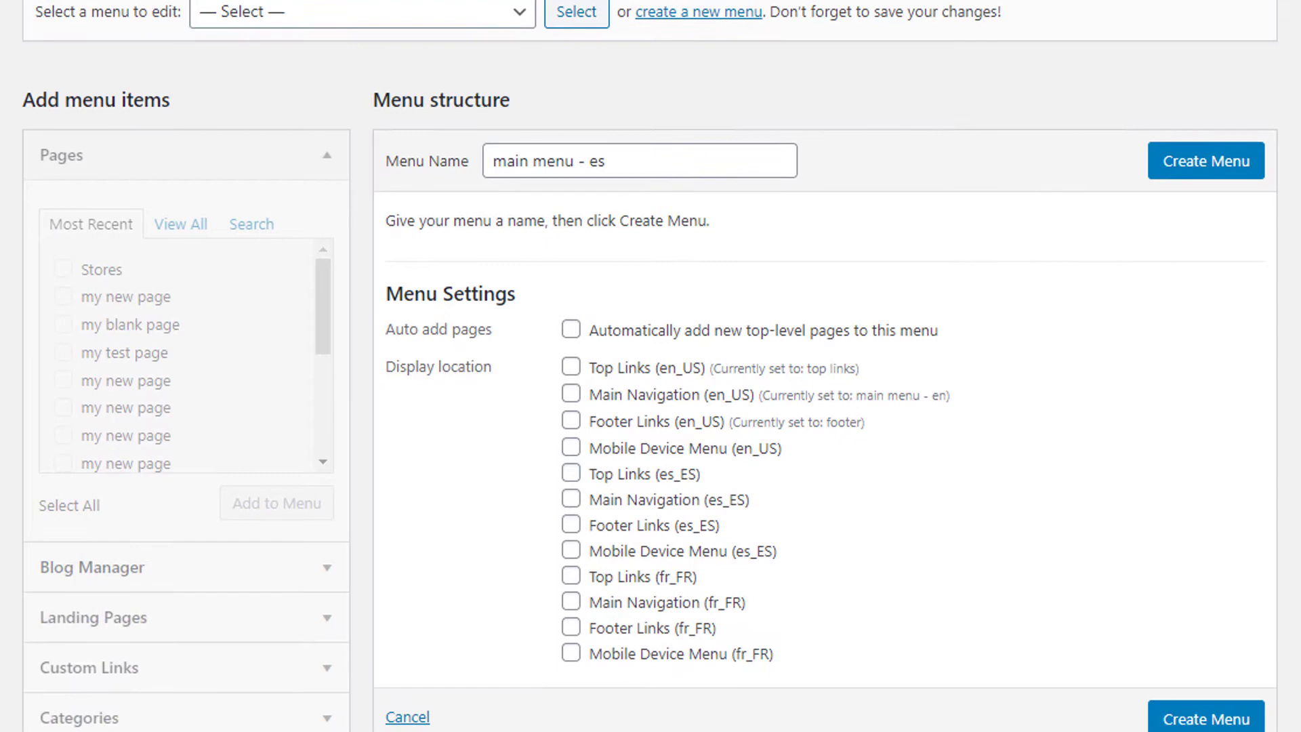
{"action": "left_click", "coordinate": [571, 500]}
{"action": "left_click", "coordinate": [1192, 178]}
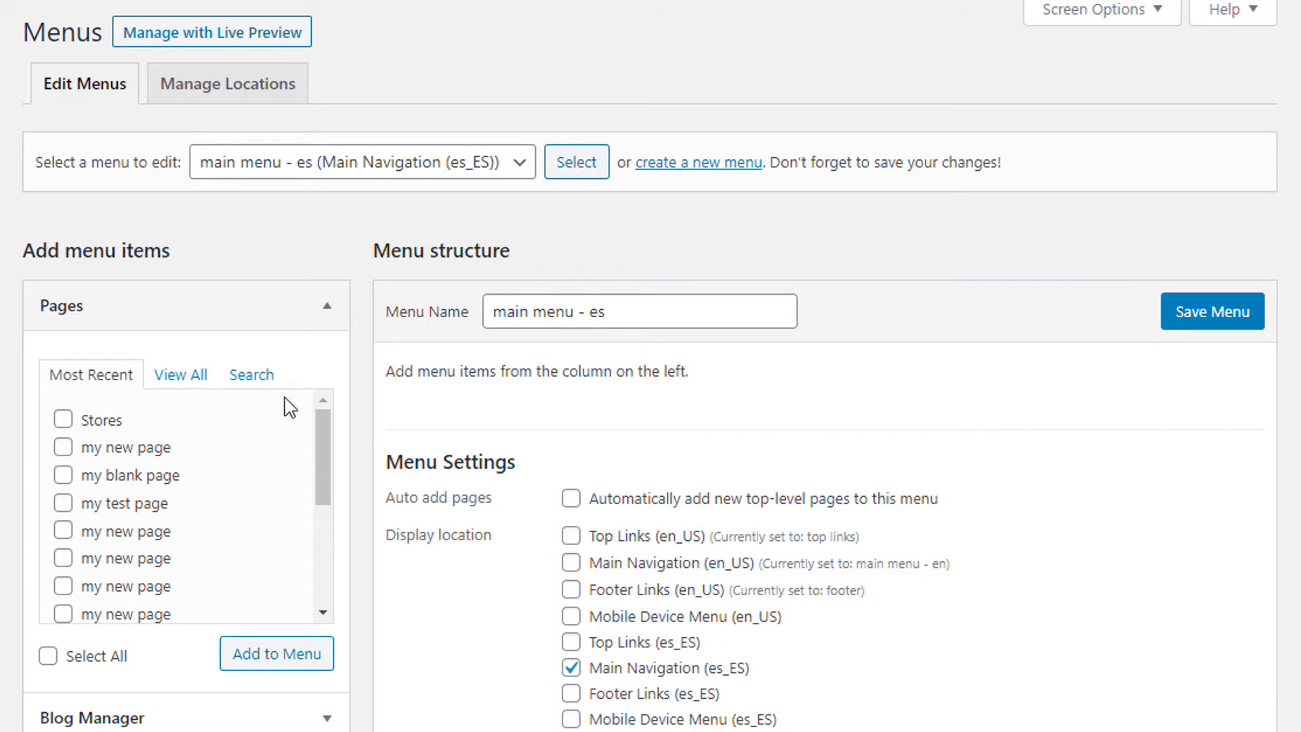
Add Home from the full list of pages to the Spanish menu, label it "Home - ES", and save the menu.
{"action": "left_click", "coordinate": [190, 380]}
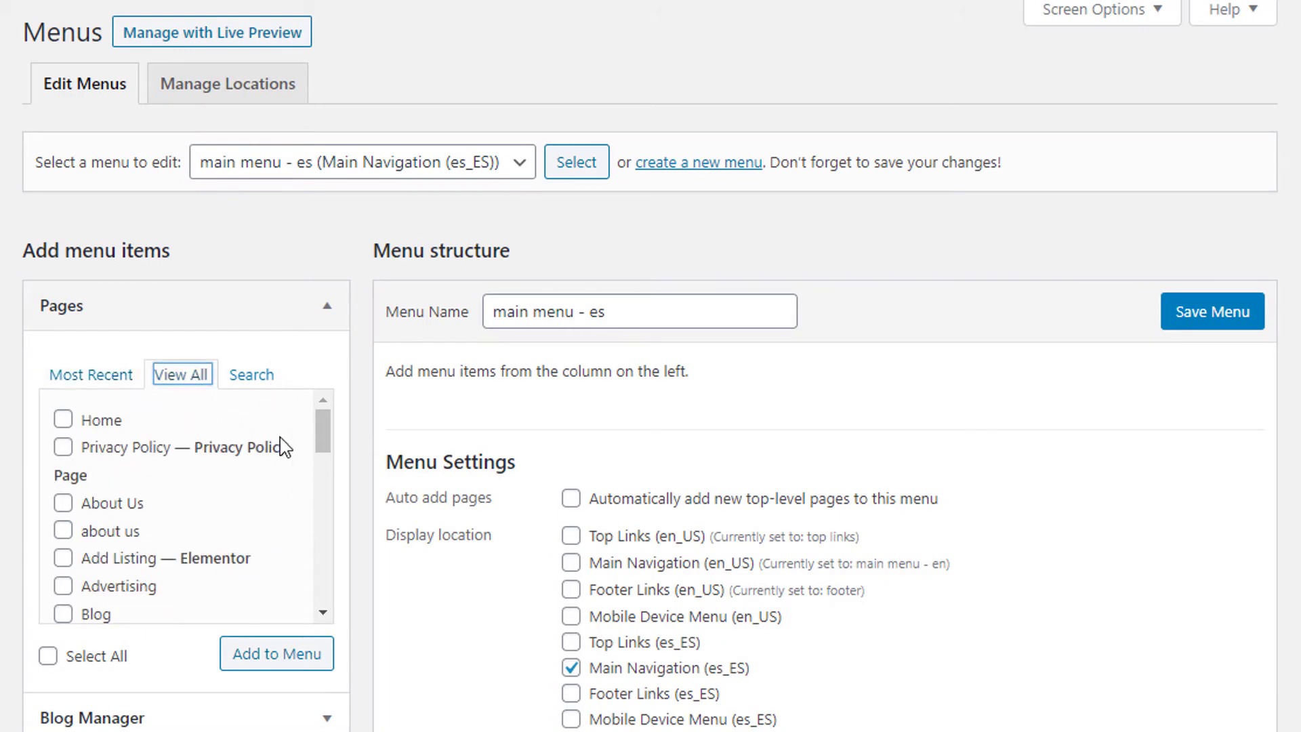
{"action": "left_click", "coordinate": [63, 420]}
{"action": "left_click", "coordinate": [274, 655]}
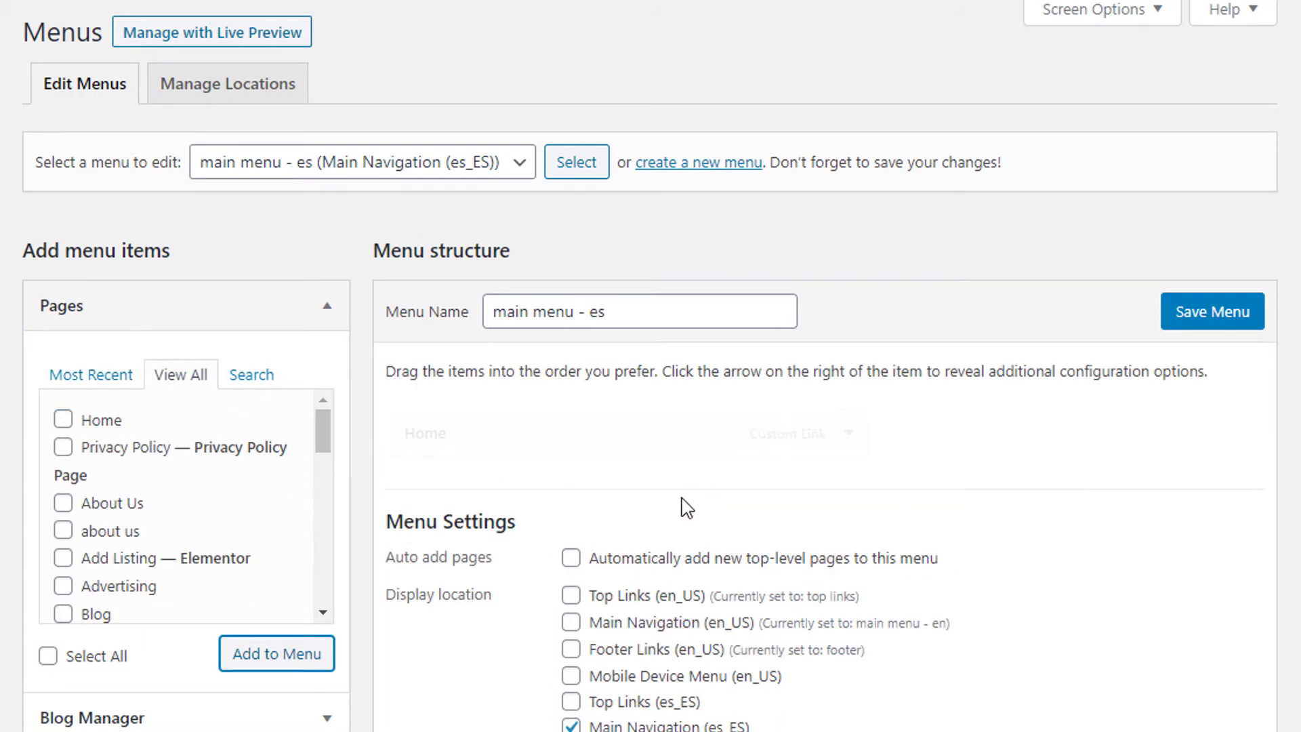
{"action": "left_click", "coordinate": [849, 433]}
{"action": "left_click", "coordinate": [576, 587]}
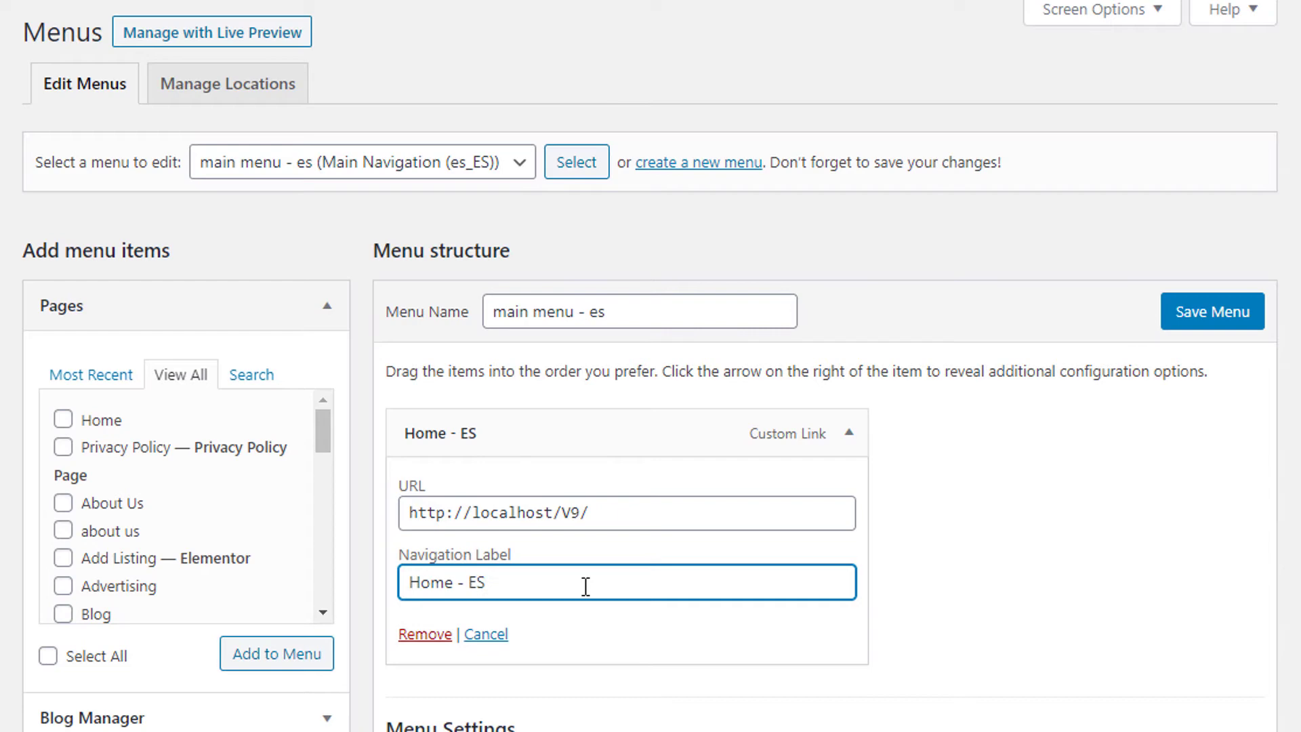
{"action": "left_click", "coordinate": [1173, 324]}
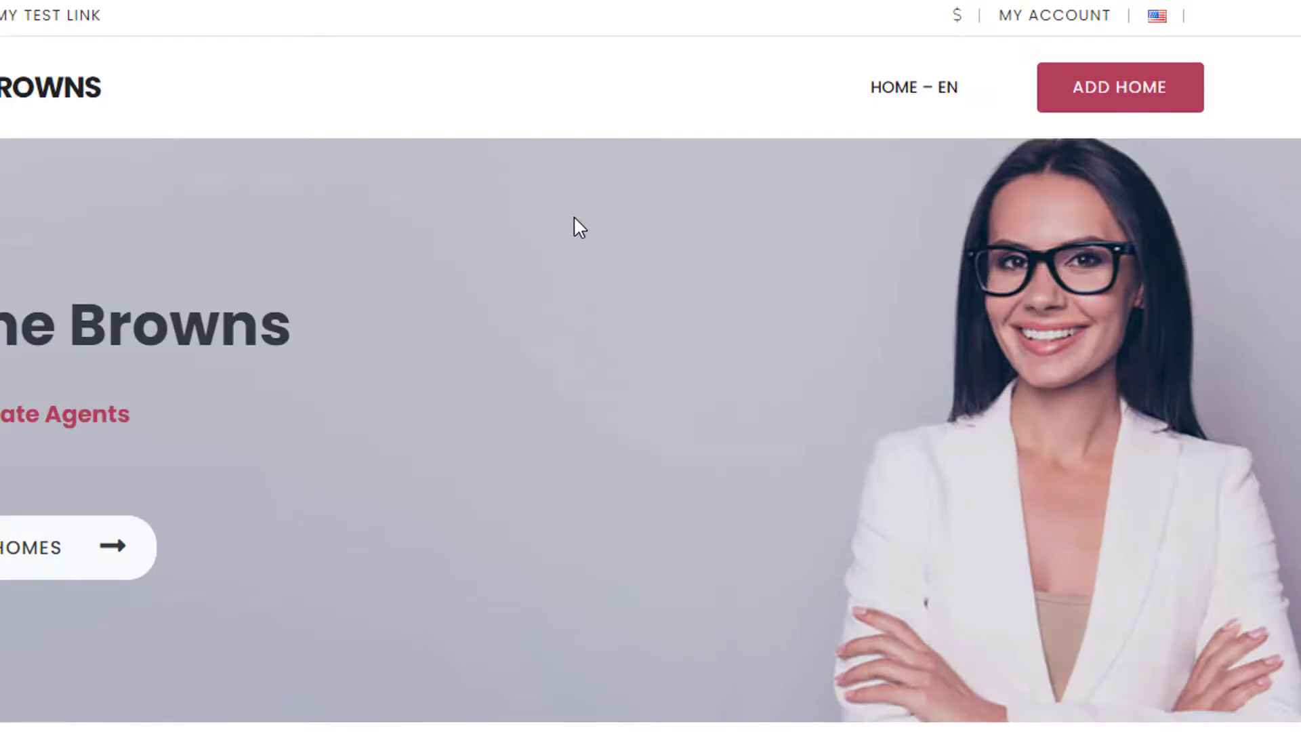
Reload the front page, switch the site language to Spanish to check its header navigation, and switch back to English.
{"action": "key", "text": "F5"}
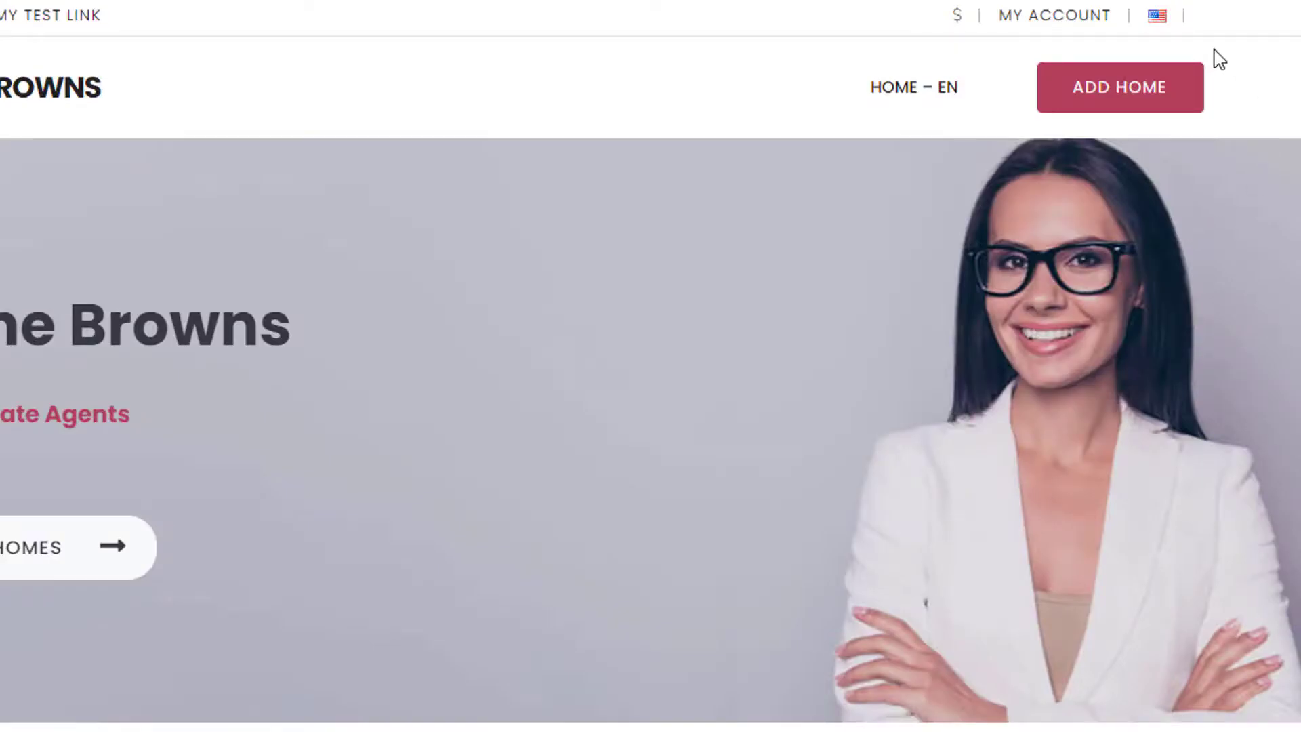
{"action": "mouse_move", "coordinate": [1164, 21]}
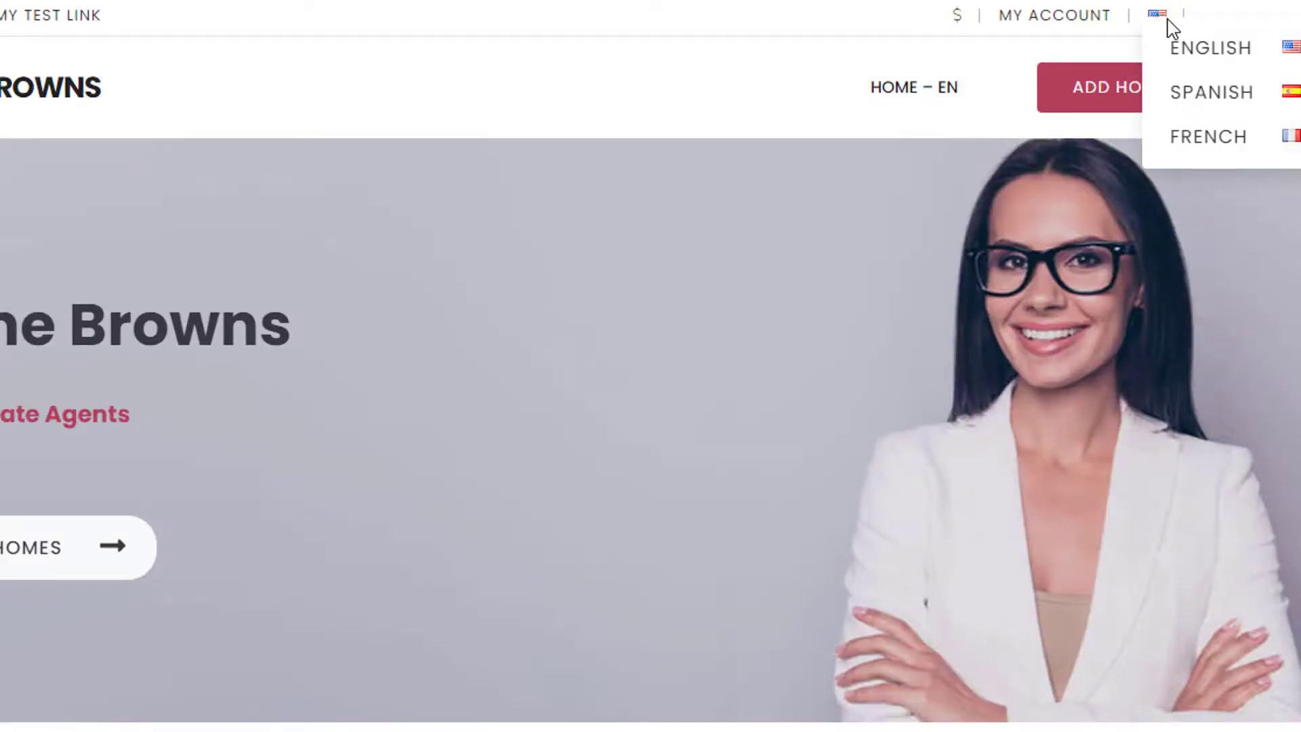
{"action": "left_click", "coordinate": [1180, 93]}
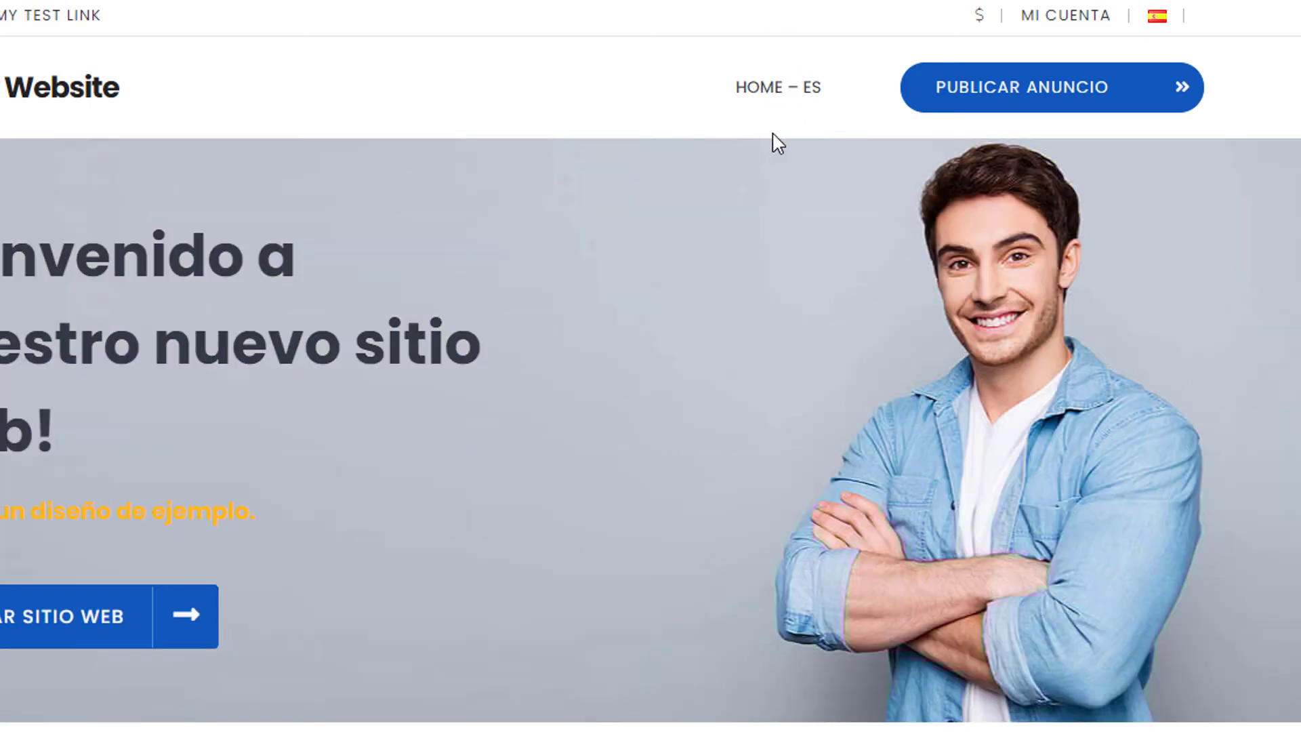
{"action": "mouse_move", "coordinate": [1157, 16]}
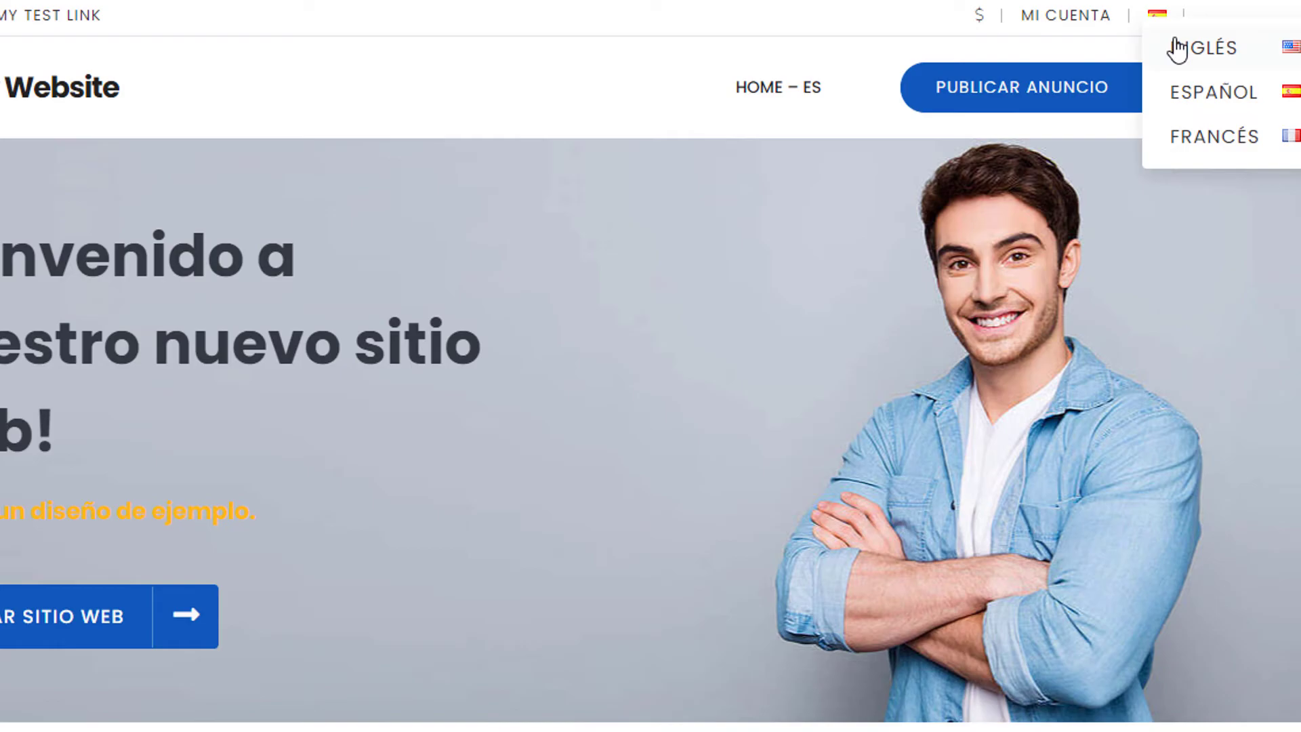
{"action": "left_click", "coordinate": [1178, 48]}
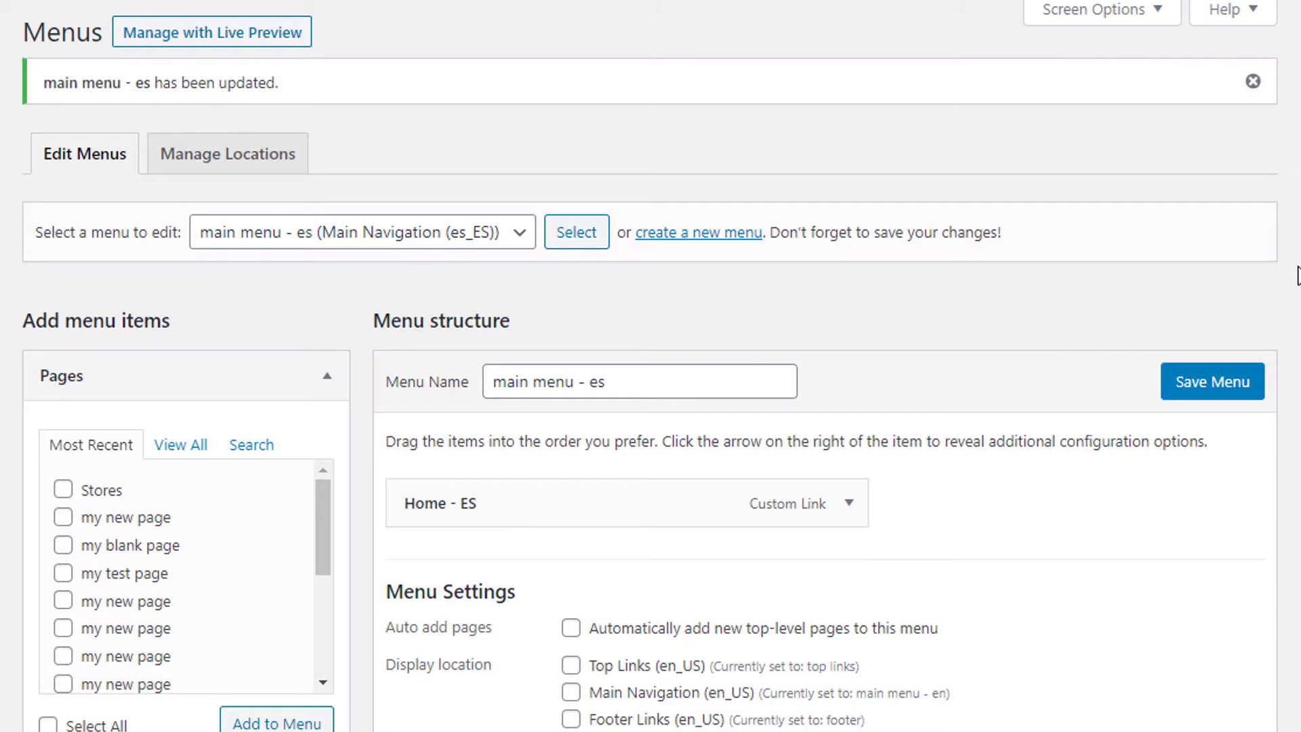
Review the display locations for the "main menu - es" menu and open the list of existing menus.
{"action": "scroll", "coordinate": [692, 349], "scroll_direction": "down", "scroll_amount": 3}
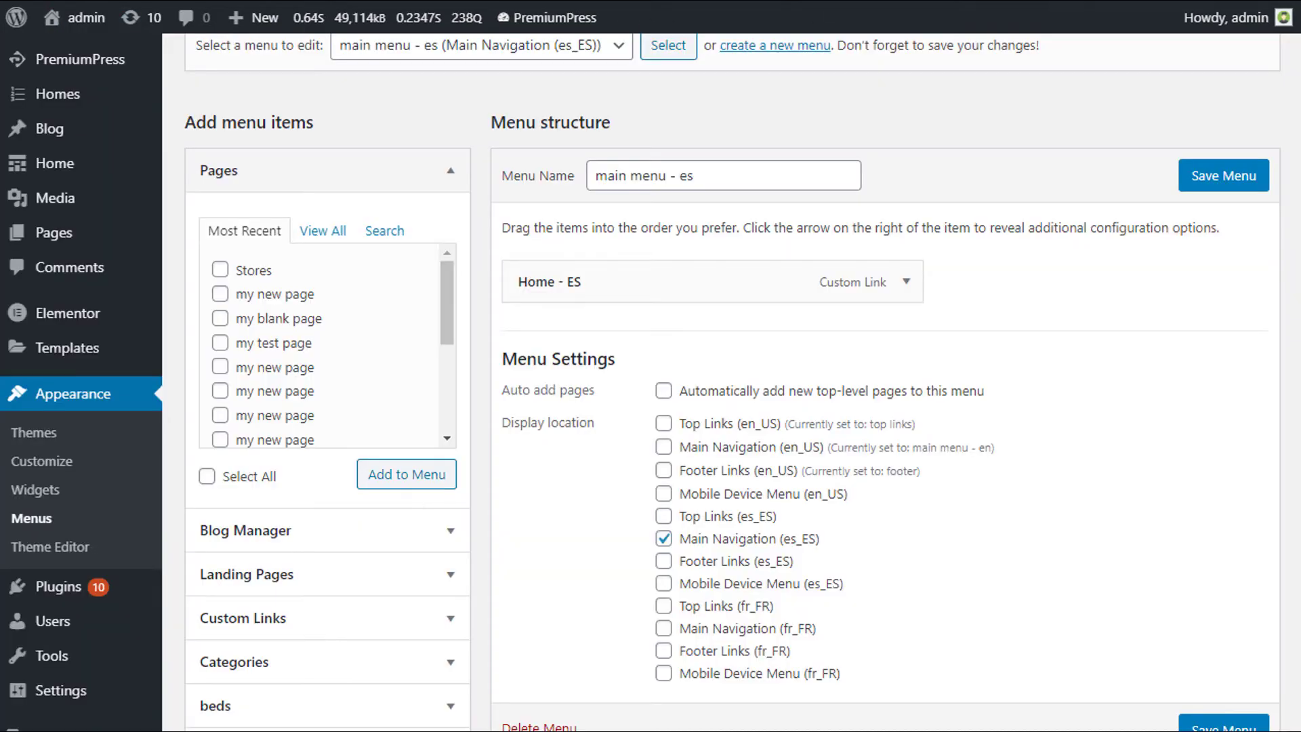
{"action": "scroll", "coordinate": [732, 380], "scroll_direction": "up", "scroll_amount": 3}
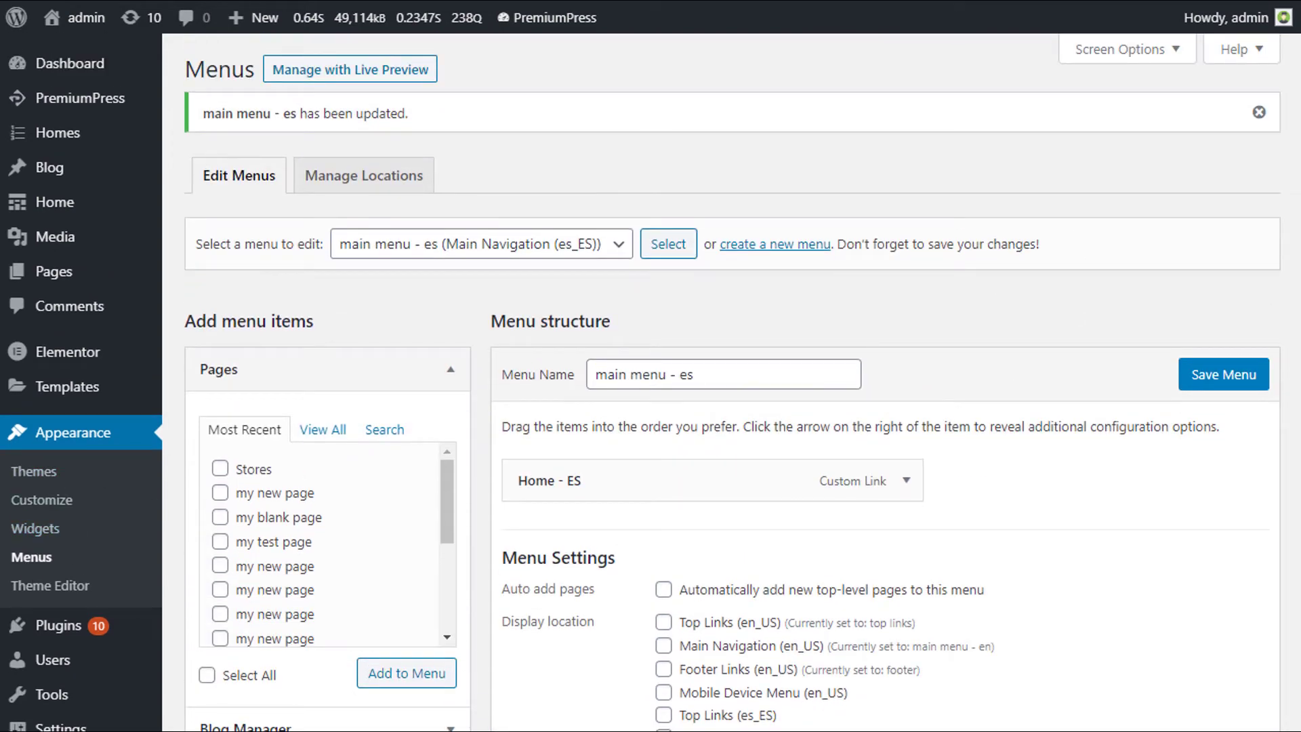
{"action": "scroll", "coordinate": [732, 380], "scroll_direction": "down", "scroll_amount": 2}
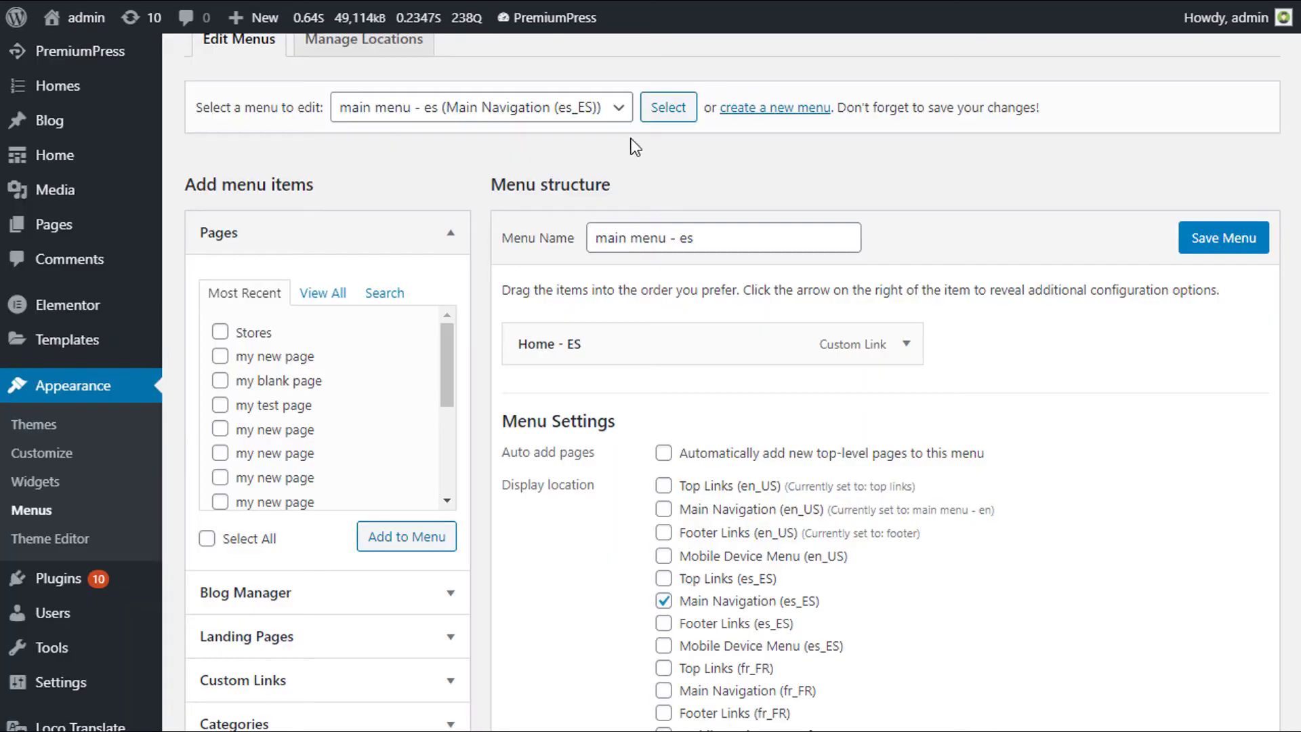
{"action": "left_click", "coordinate": [582, 108]}
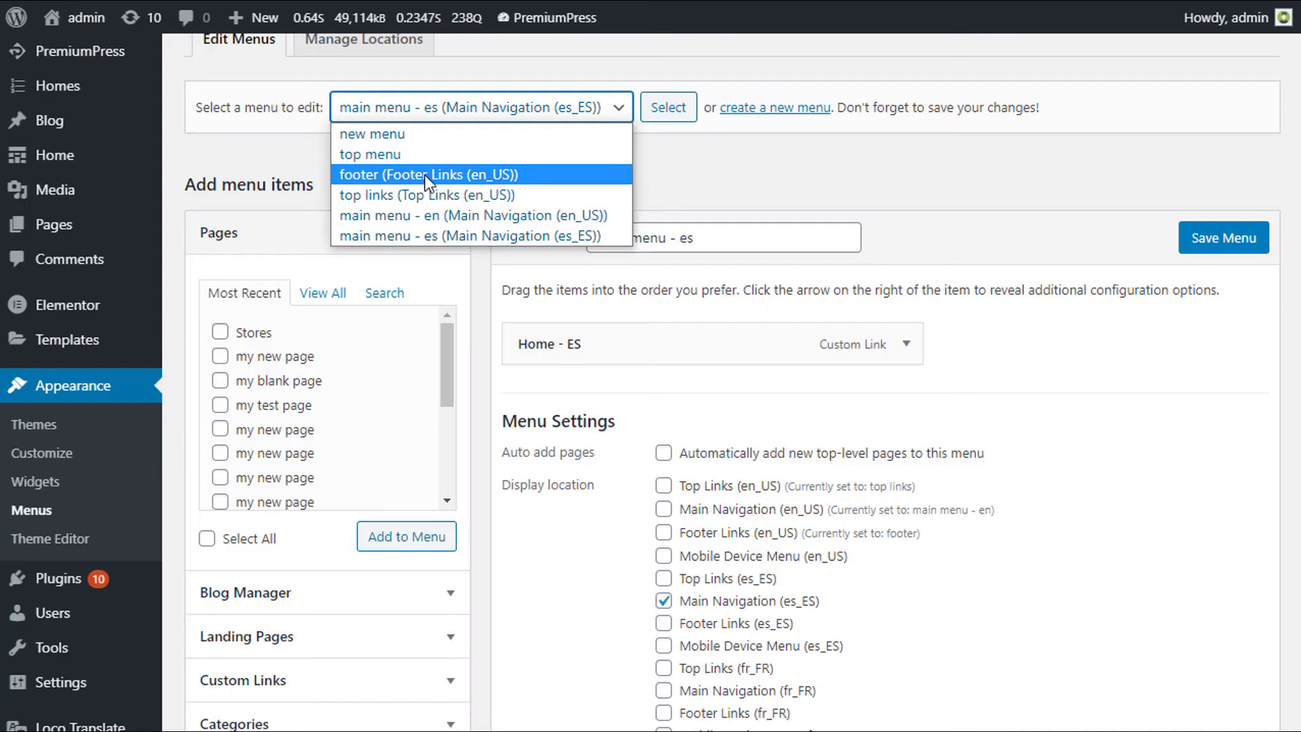
Remove the "my test link" and Blog items from the "top links" menu, save it, and reload the front page.
{"action": "left_click", "coordinate": [447, 194]}
{"action": "left_click", "coordinate": [671, 110]}
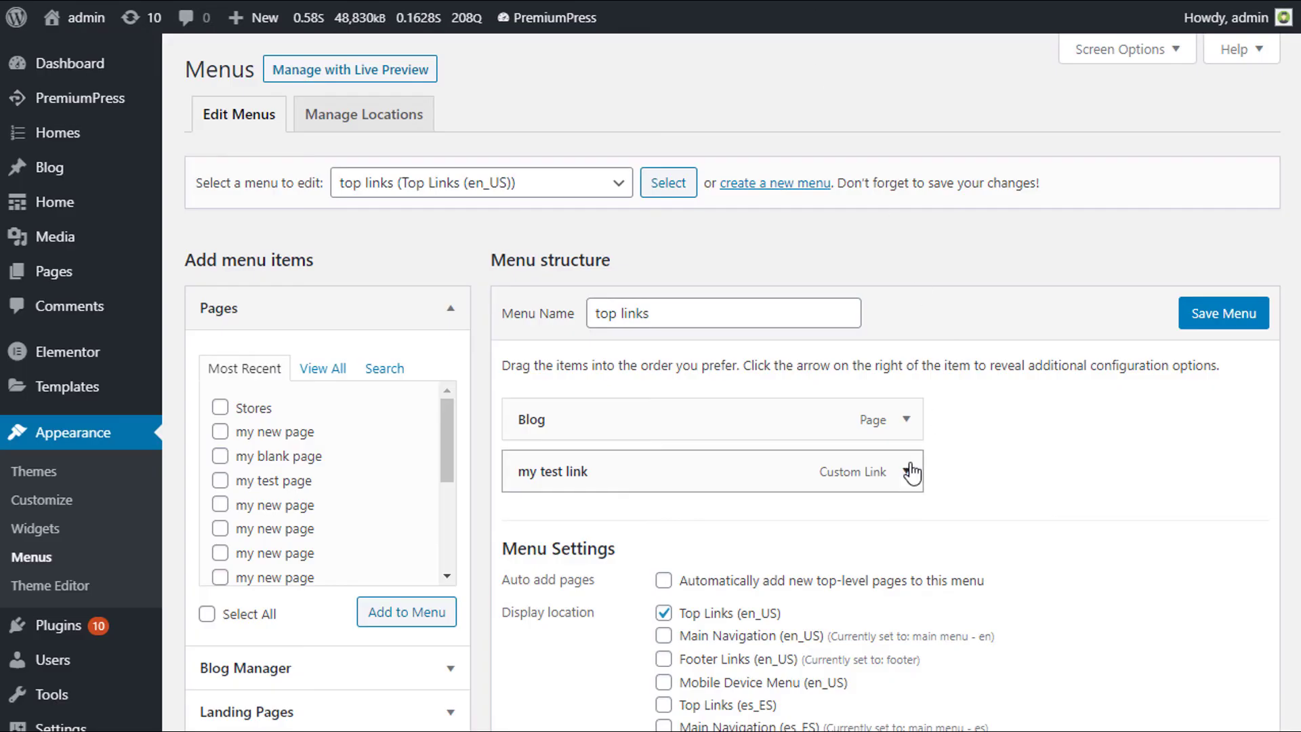
{"action": "left_click", "coordinate": [906, 472]}
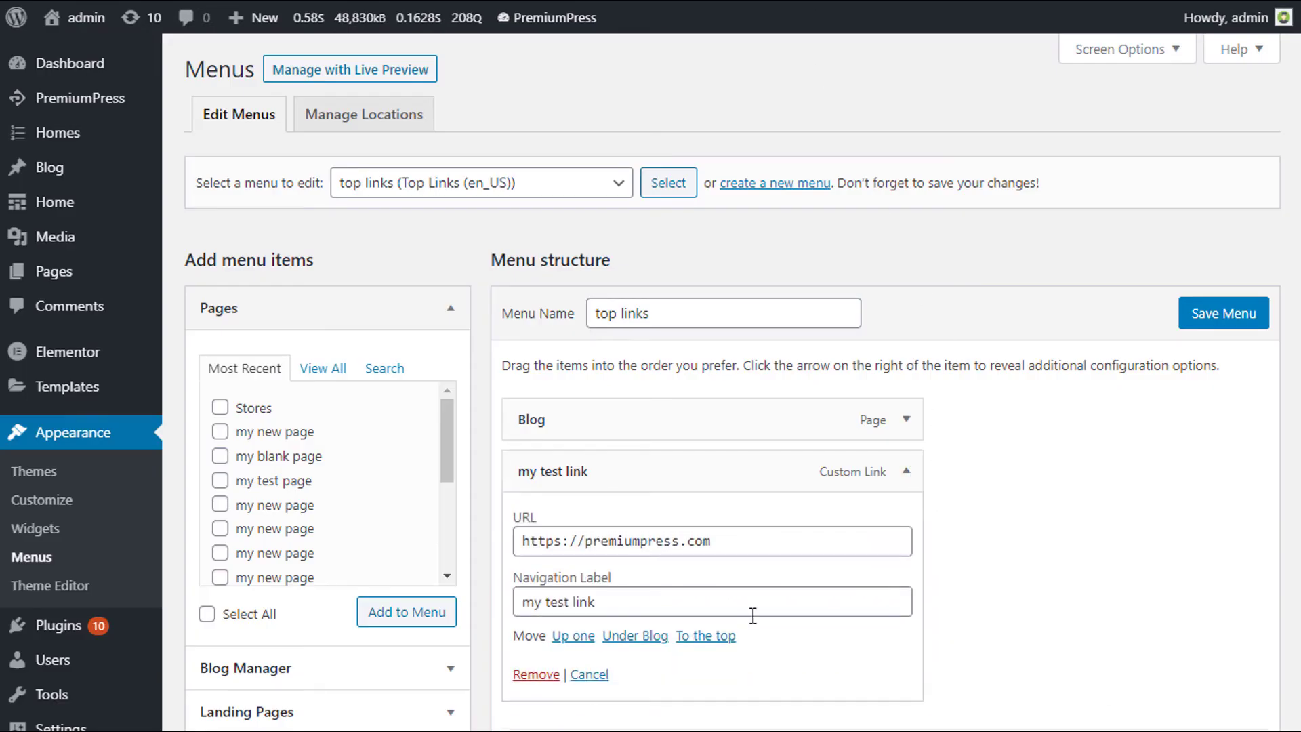
{"action": "left_click", "coordinate": [536, 675]}
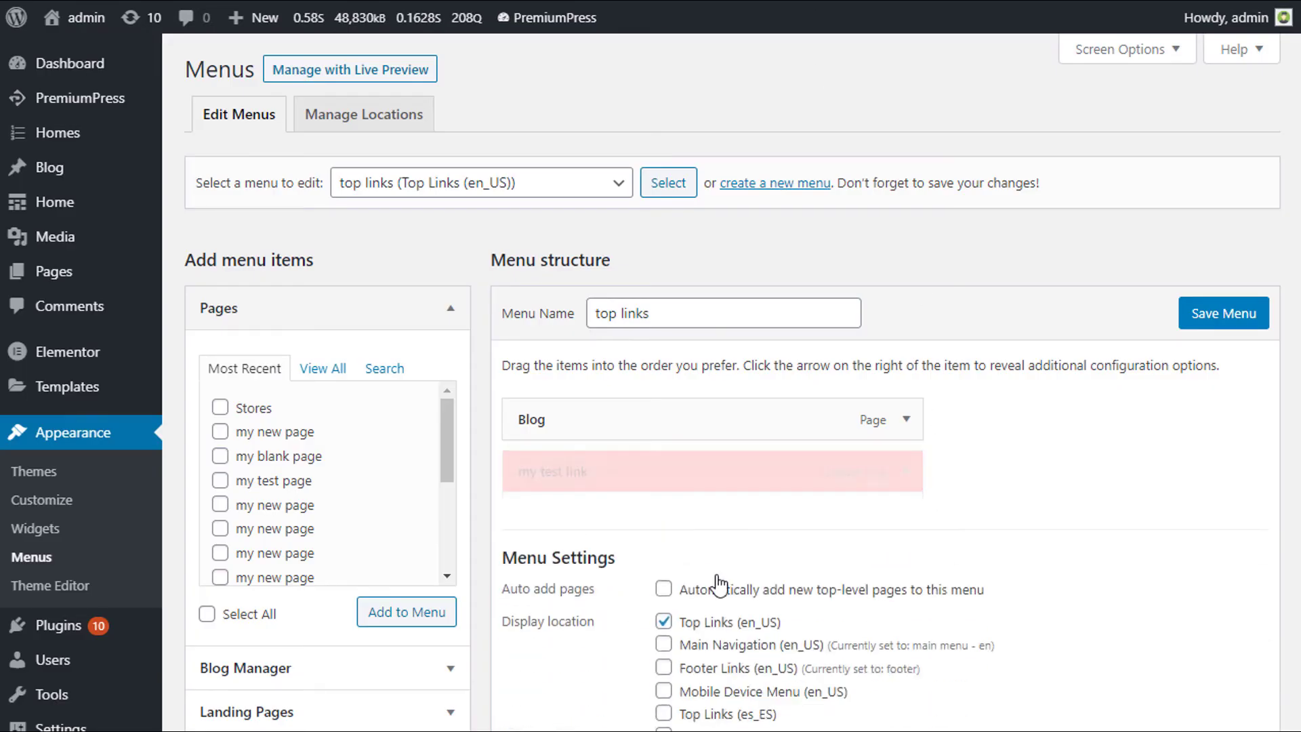
{"action": "left_click", "coordinate": [904, 420]}
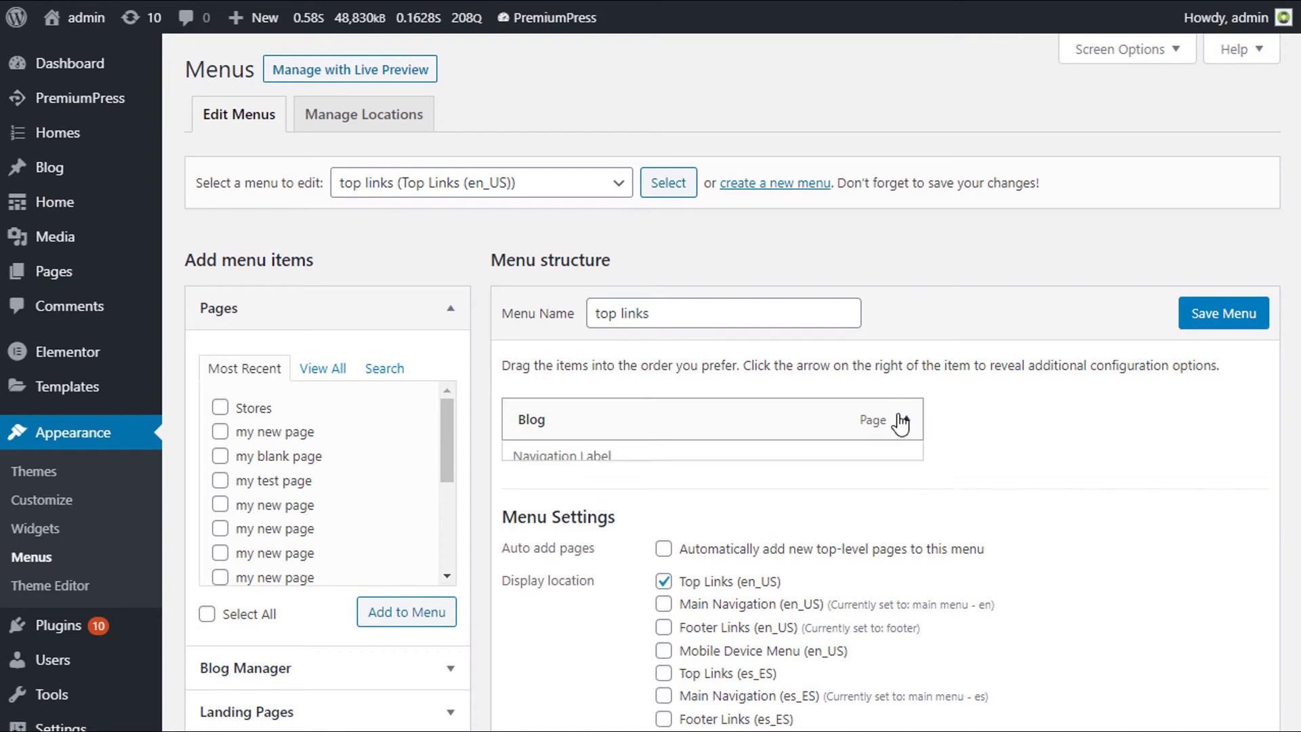
{"action": "left_click", "coordinate": [539, 586]}
{"action": "left_click", "coordinate": [1204, 331]}
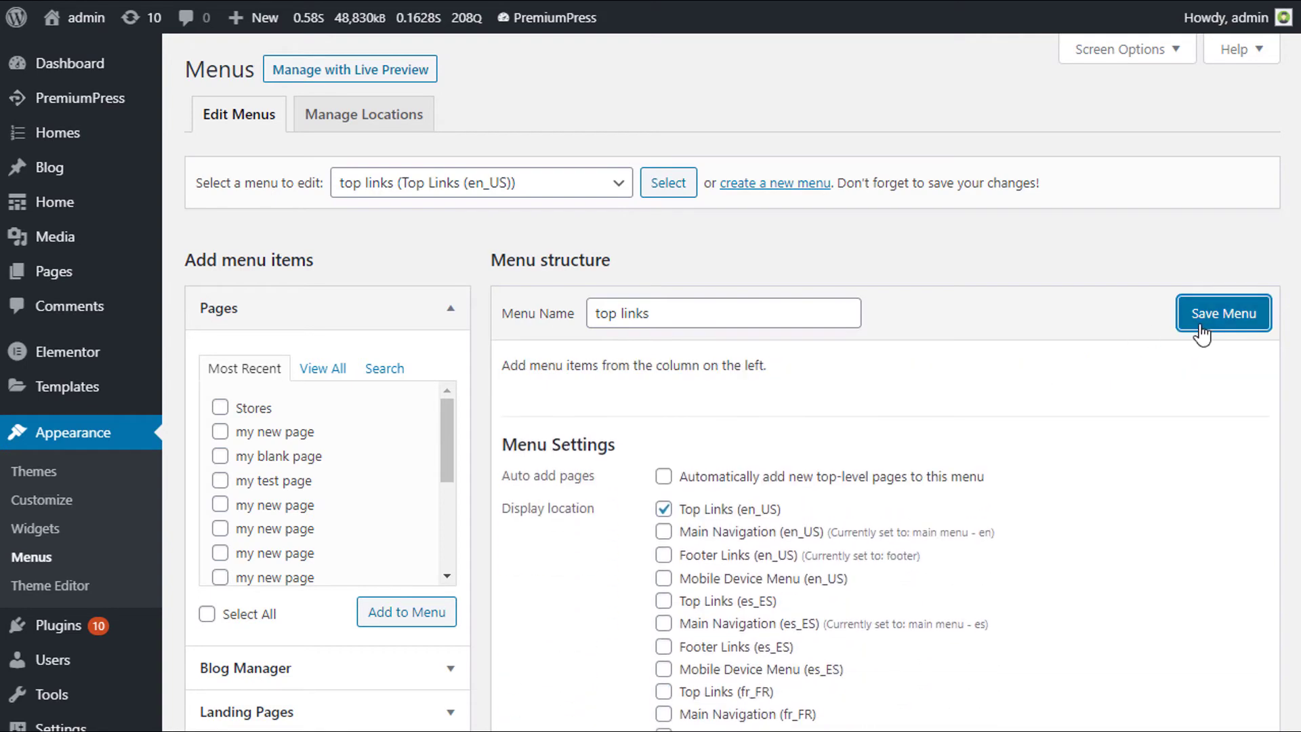
{"action": "scroll", "coordinate": [745, 461], "scroll_direction": "down", "scroll_amount": 2}
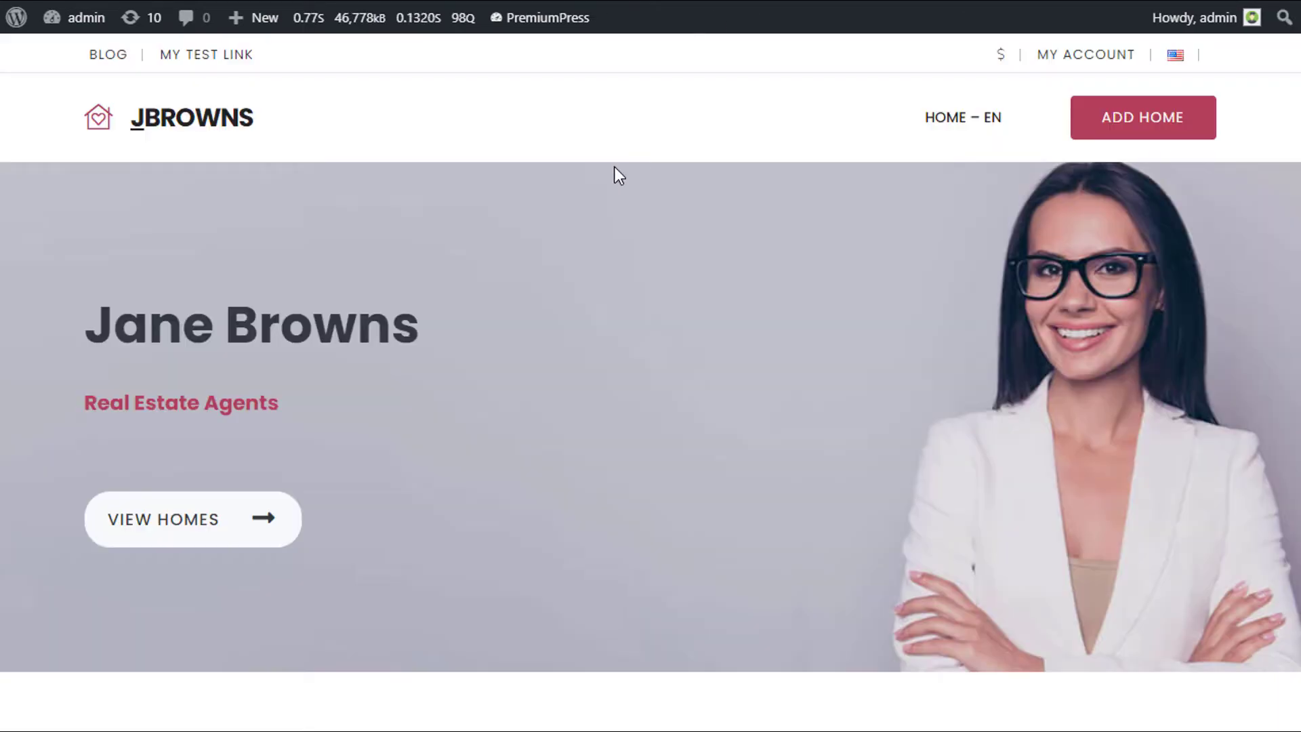
{"action": "key", "text": "F5"}
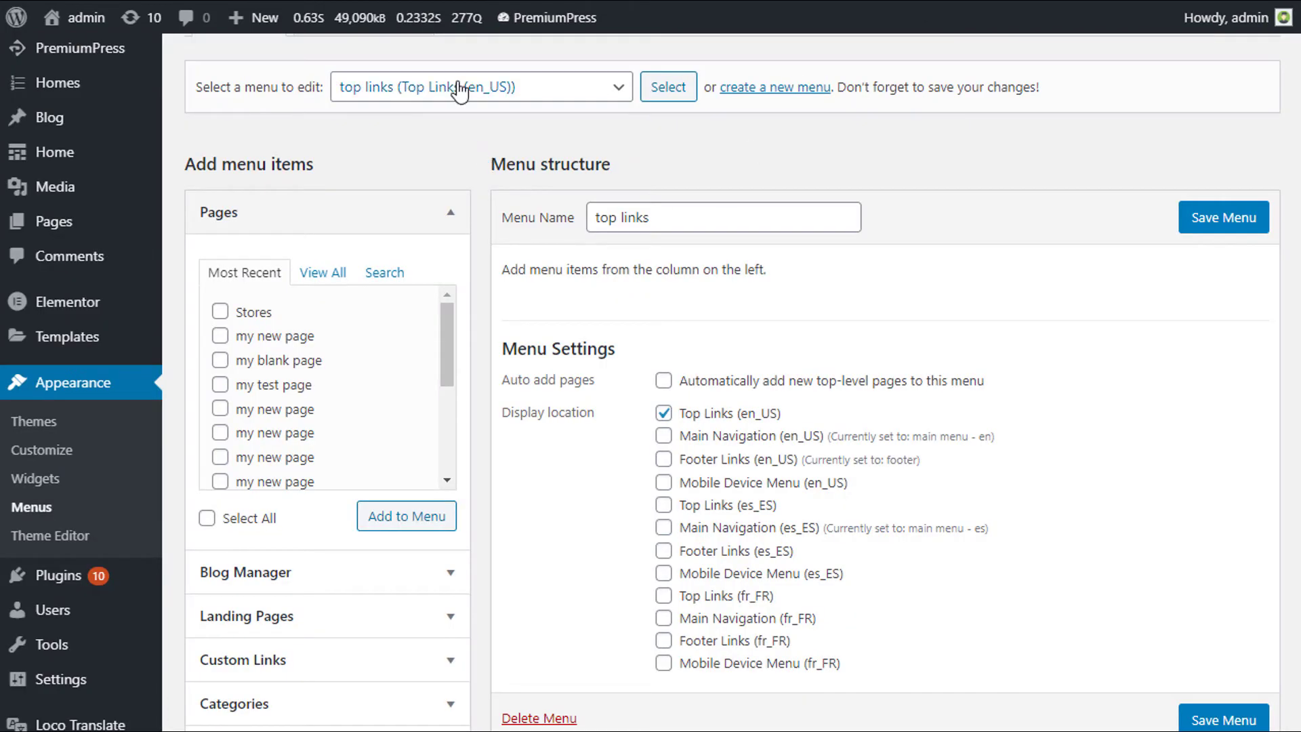
Remove the "Home - en" item from the "main menu - en" menu and save the menu.
{"action": "left_click", "coordinate": [460, 93]}
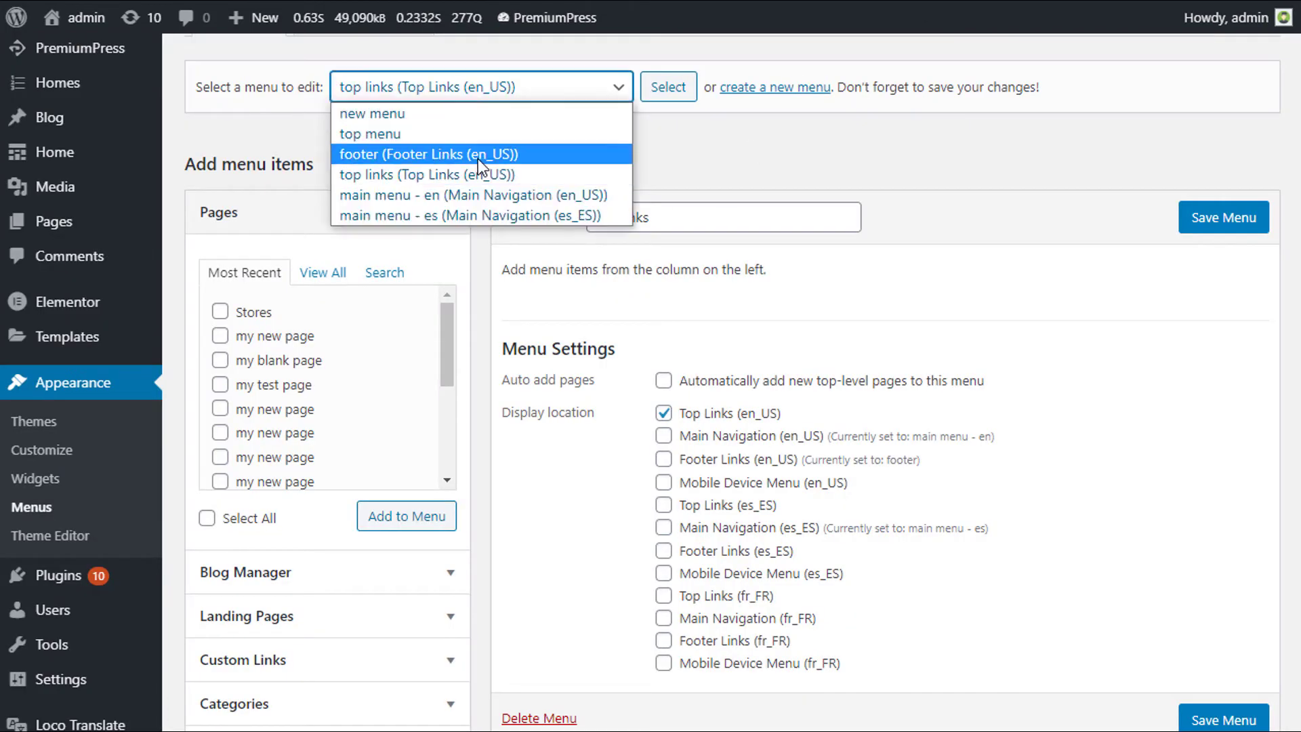
{"action": "left_click", "coordinate": [520, 195]}
{"action": "left_click", "coordinate": [684, 95]}
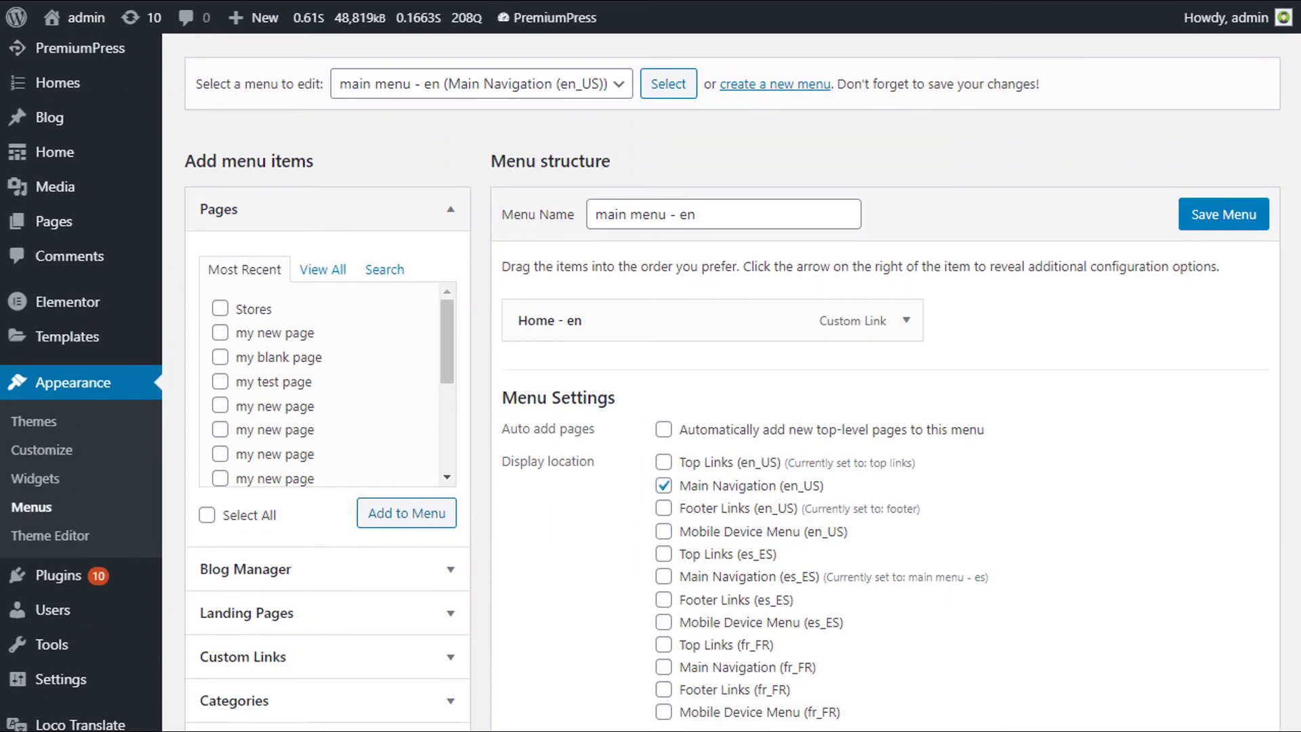
{"action": "left_click", "coordinate": [906, 320]}
{"action": "left_click", "coordinate": [537, 496]}
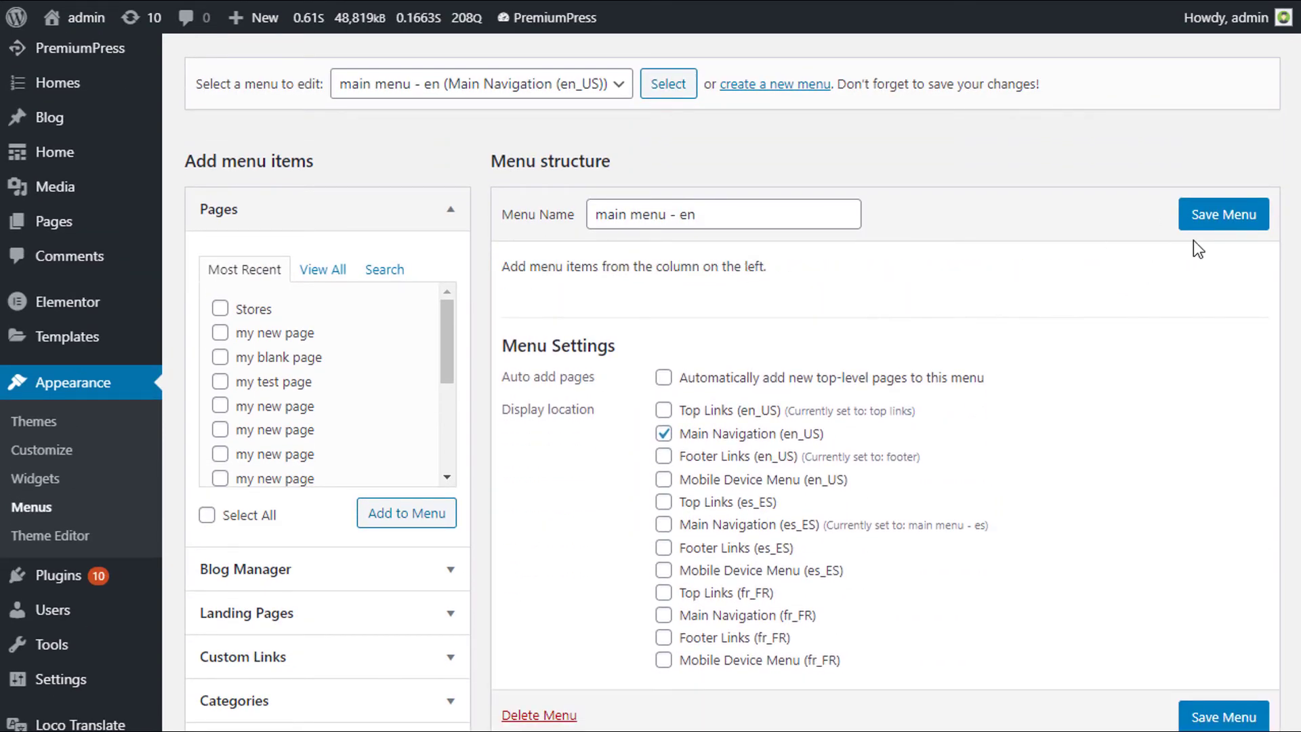
{"action": "left_click", "coordinate": [1197, 224]}
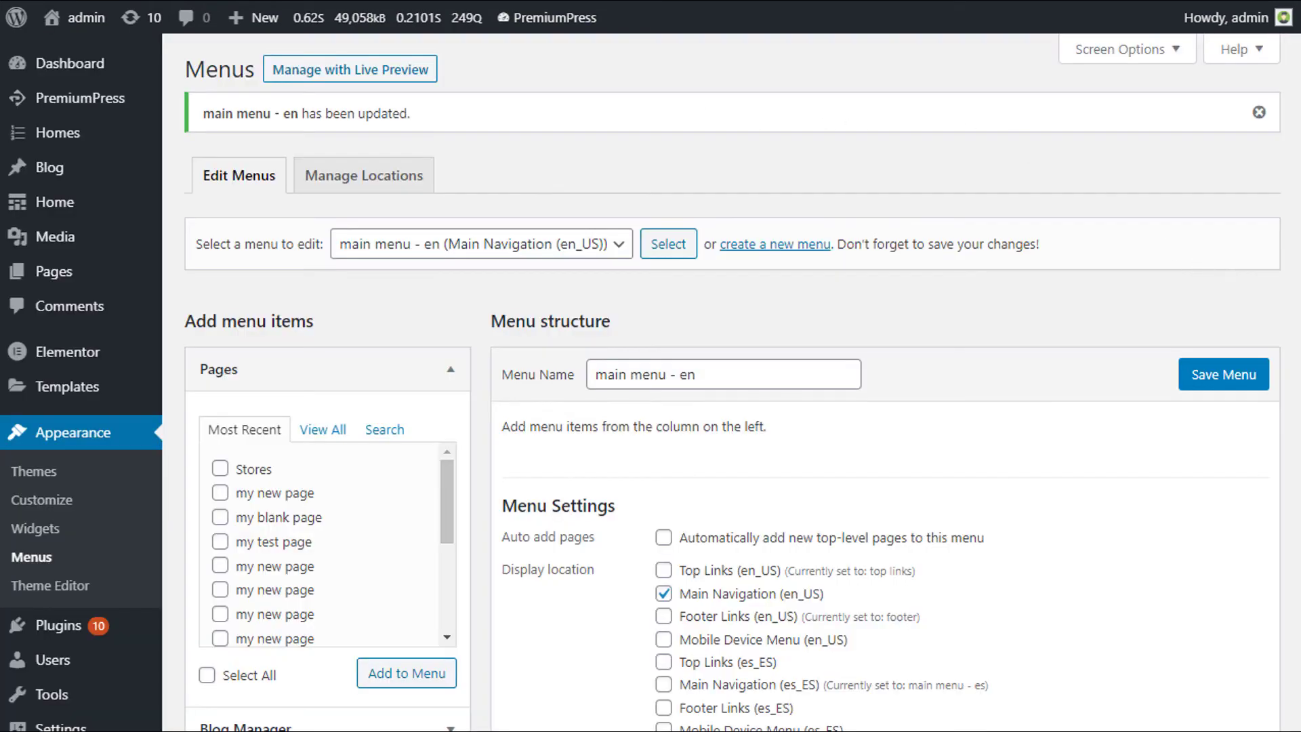
Unassign "main menu - en" from the Main Navigation (en_US) display location and save the menu.
{"action": "scroll", "coordinate": [664, 475], "scroll_direction": "down", "scroll_amount": 3}
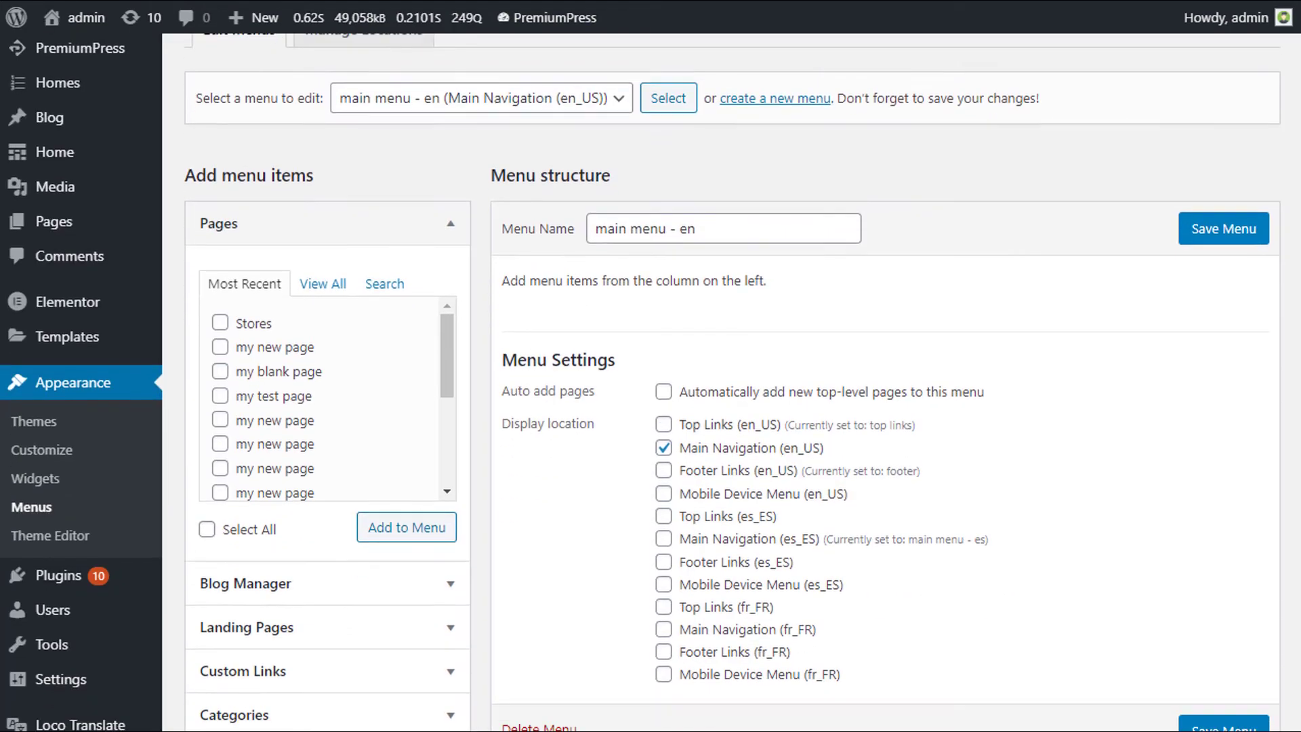
{"action": "left_click", "coordinate": [664, 404]}
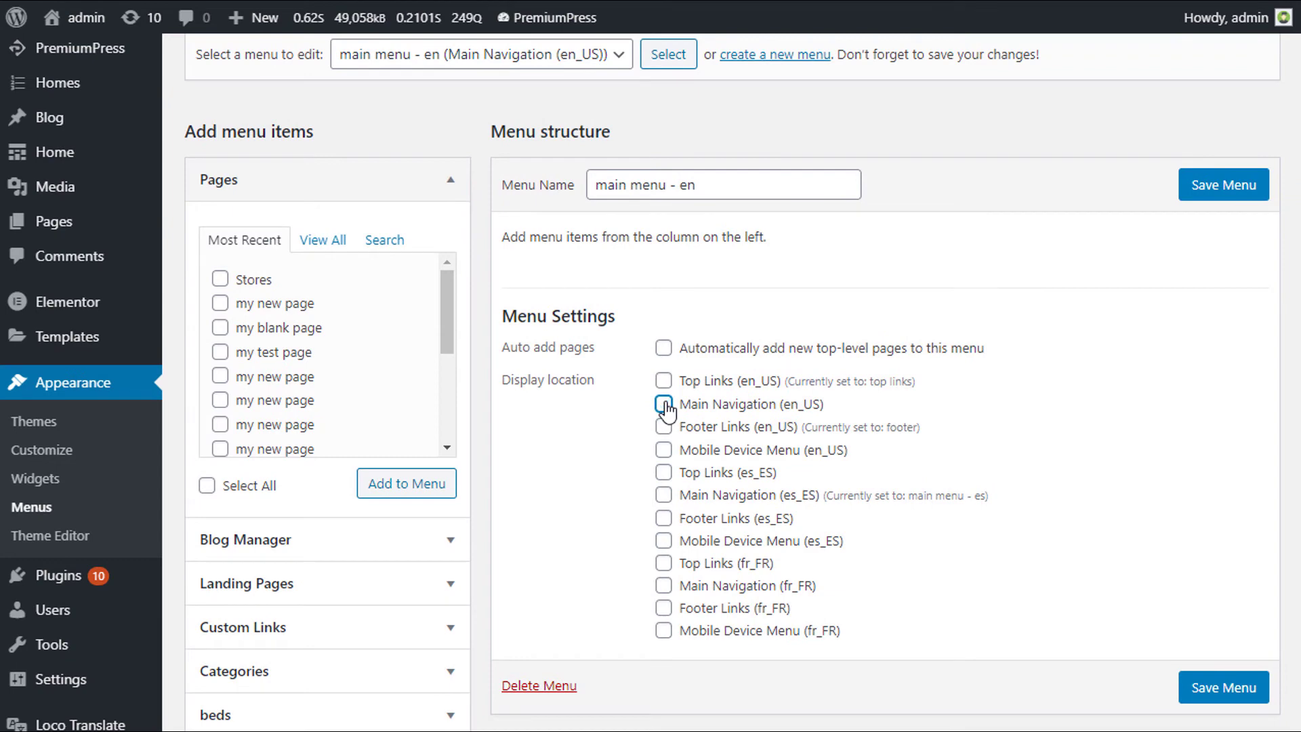
{"action": "left_click", "coordinate": [1227, 187]}
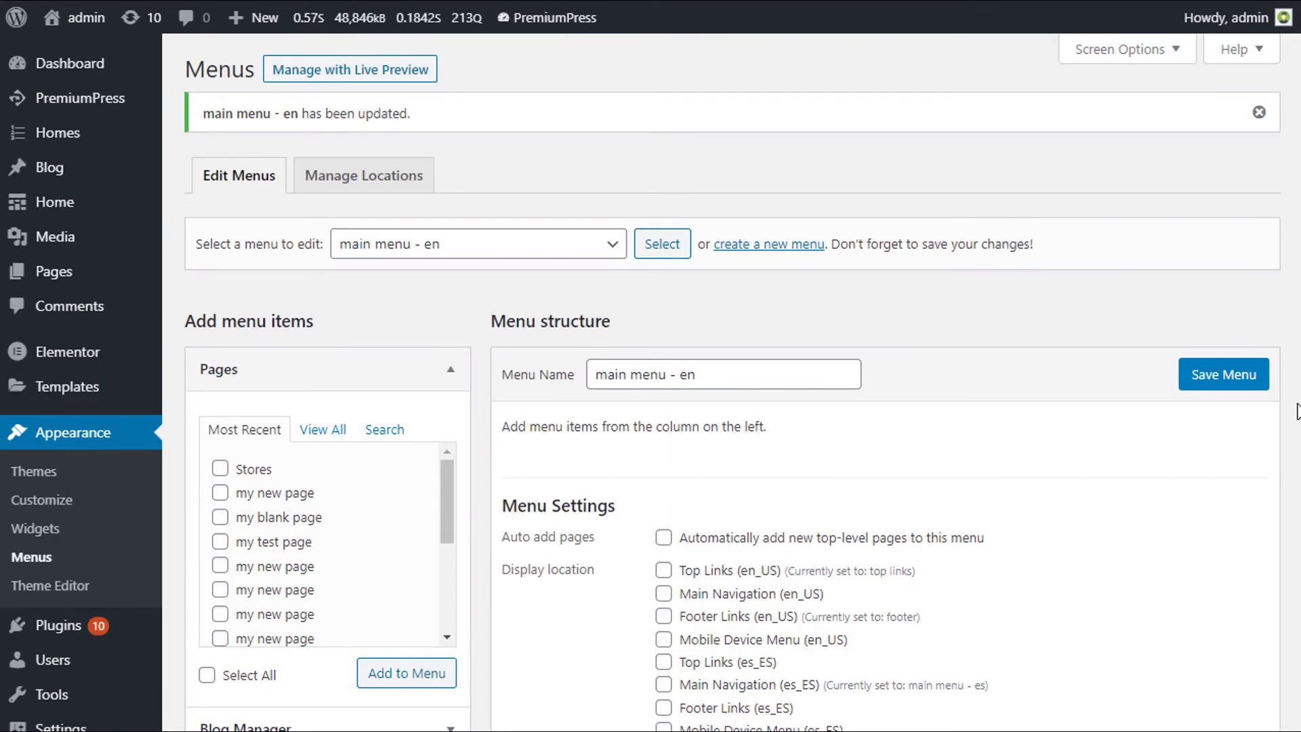
{"action": "scroll", "coordinate": [759, 475], "scroll_direction": "down", "scroll_amount": 3}
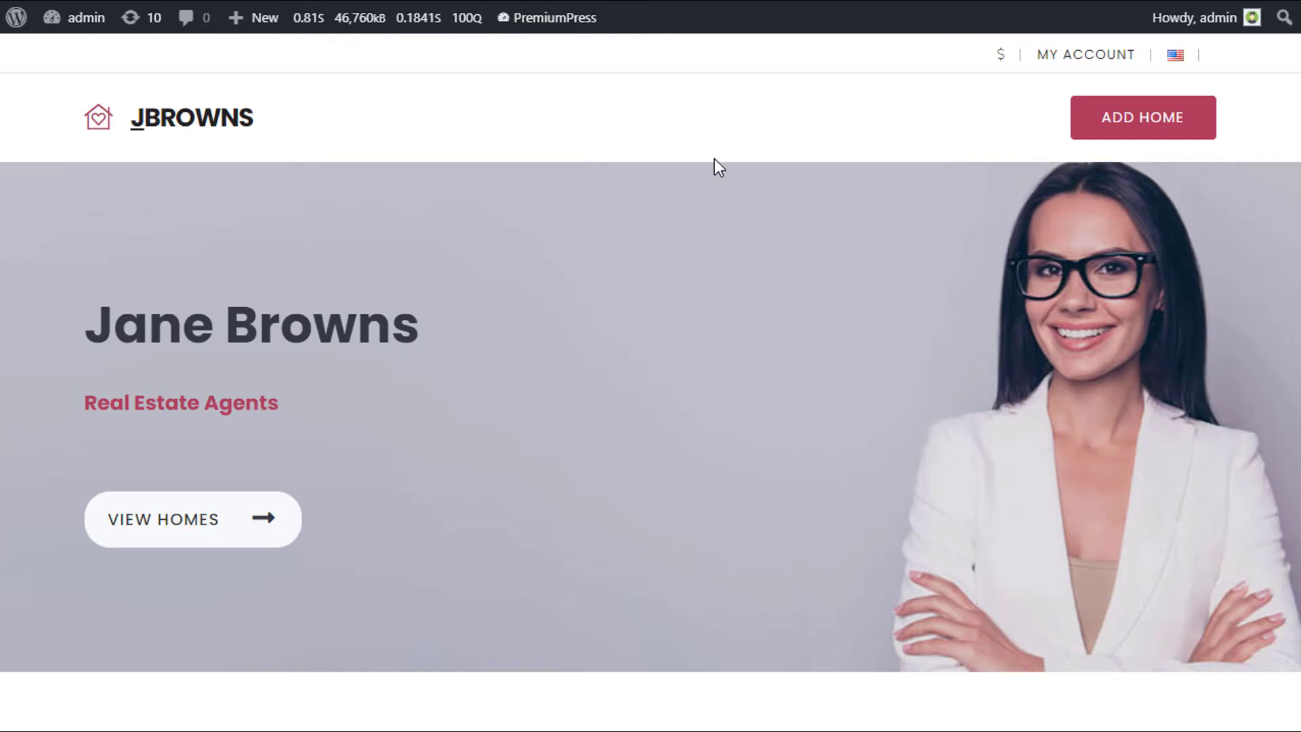
Reload the front page and examine the header navigation and its dropdown submenus.
{"action": "key", "text": "F5"}
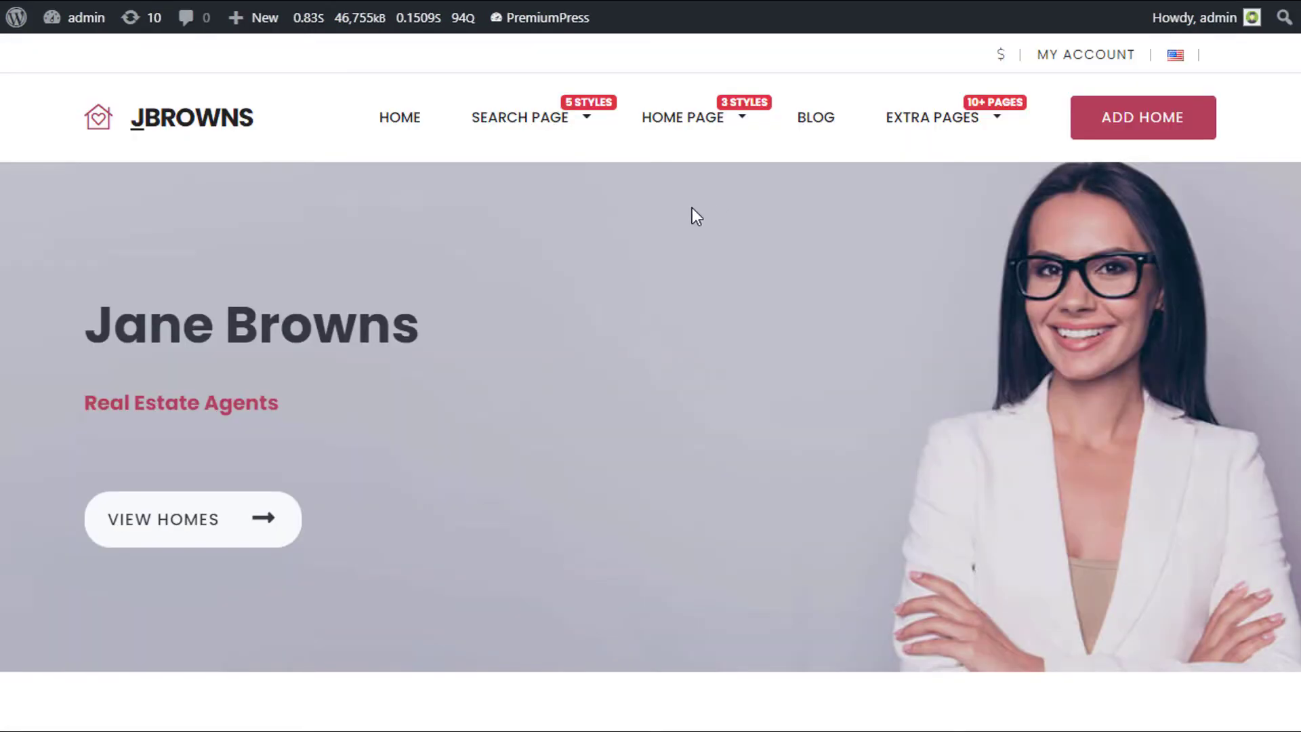
{"action": "mouse_move", "coordinate": [679, 128]}
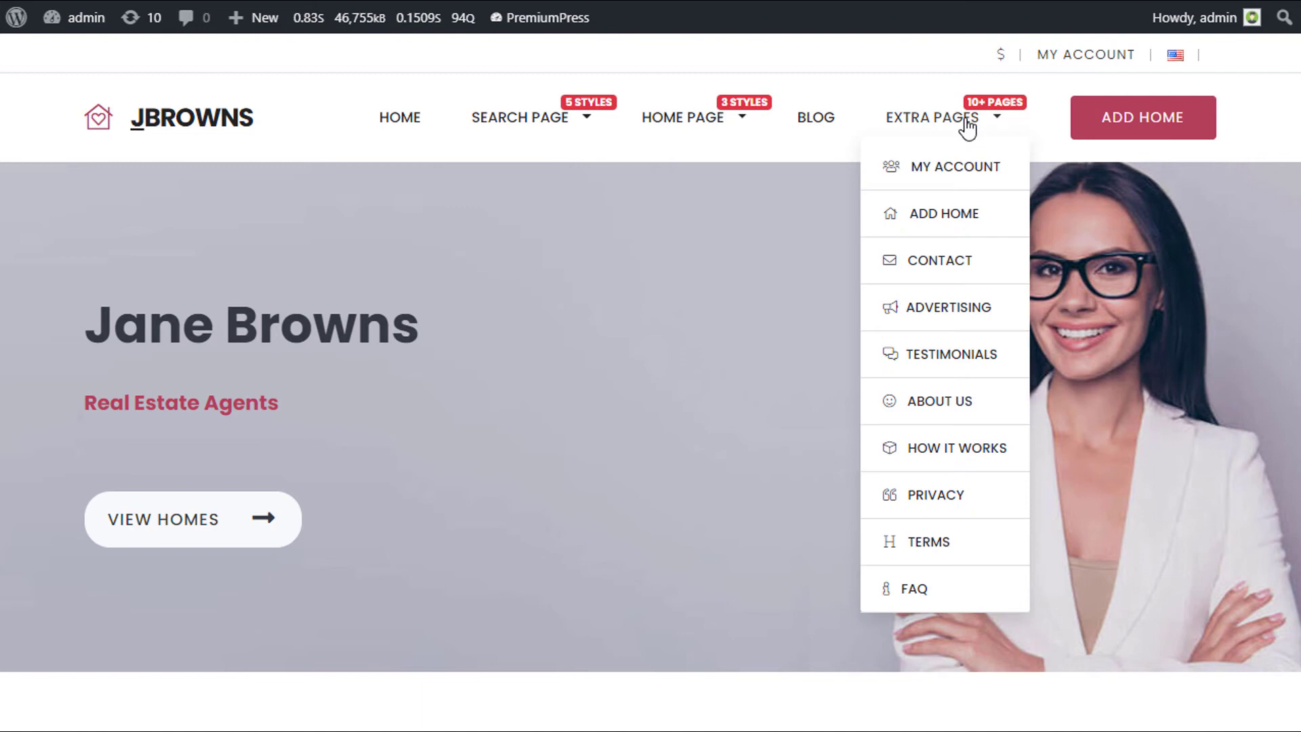
{"action": "mouse_move", "coordinate": [485, 148]}
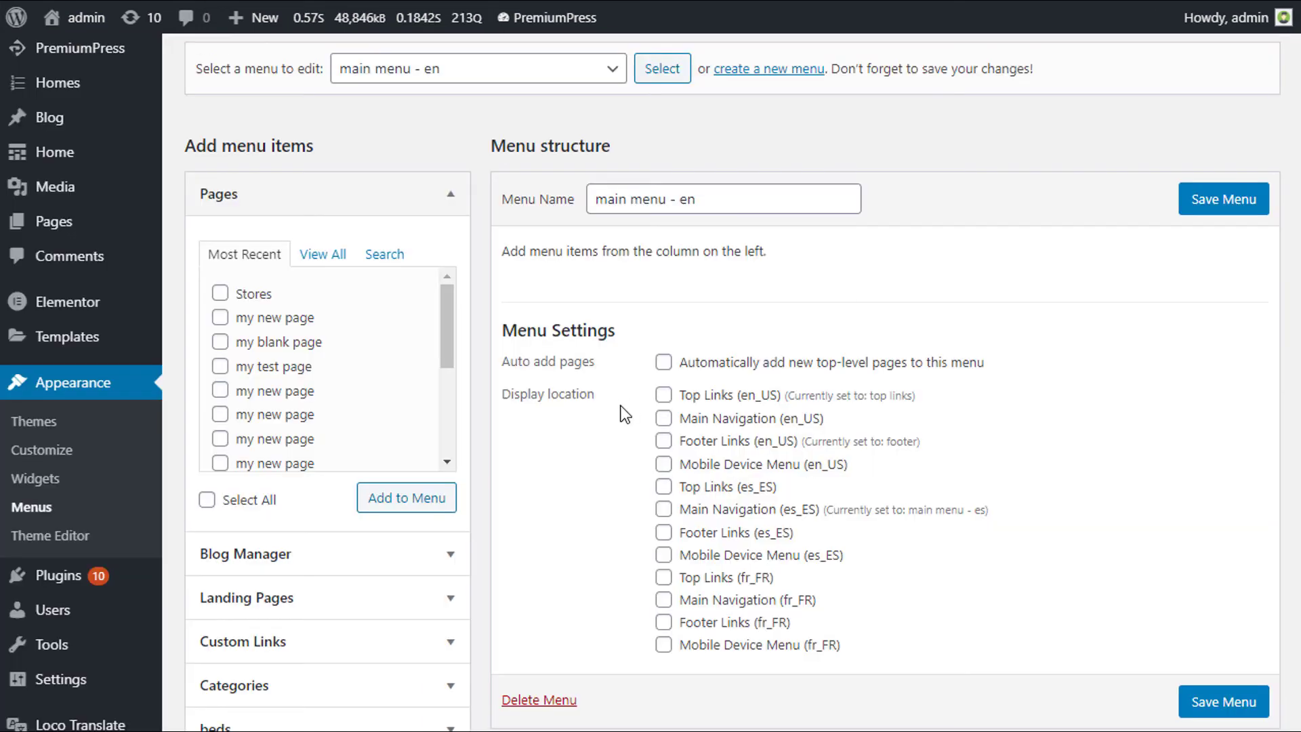
Assign "main menu - en" to the Main Navigation (en_US) display location, save it, and list all available pages.
{"action": "left_click", "coordinate": [664, 418]}
{"action": "left_click", "coordinate": [1224, 205]}
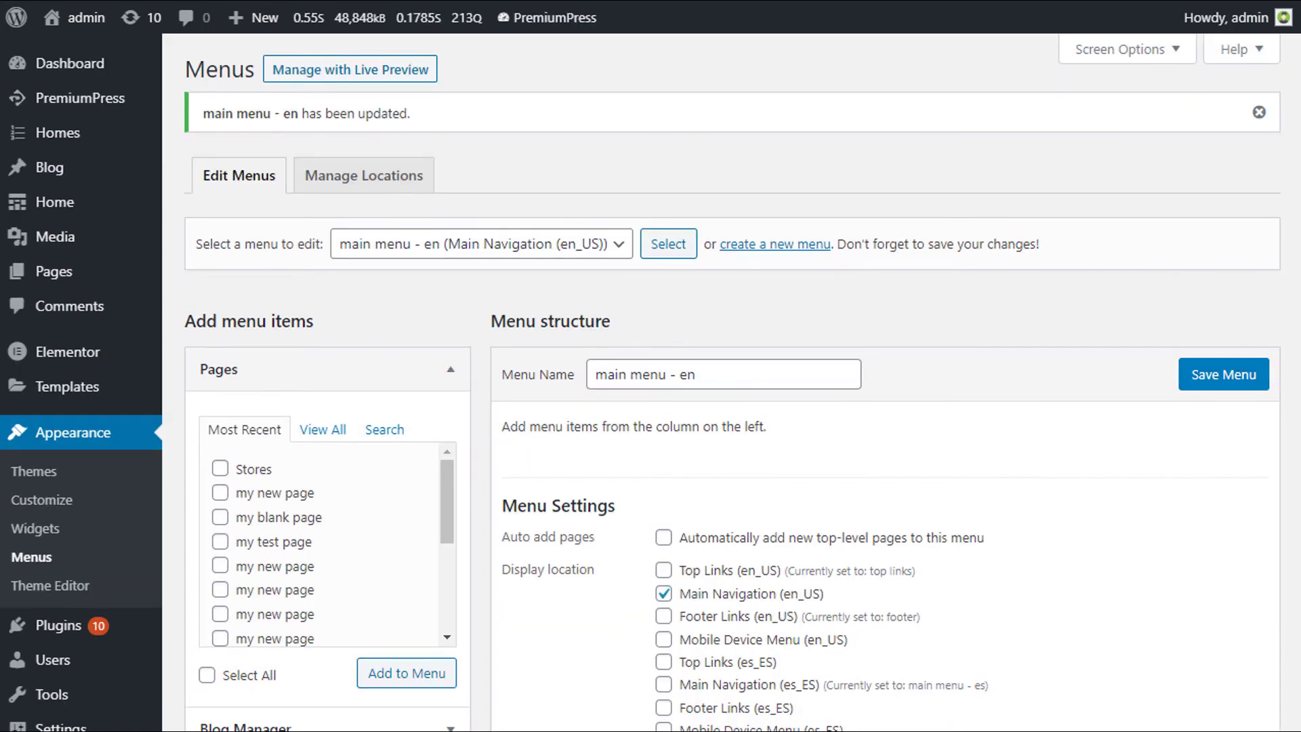
{"action": "scroll", "coordinate": [732, 379], "scroll_direction": "down", "scroll_amount": 2}
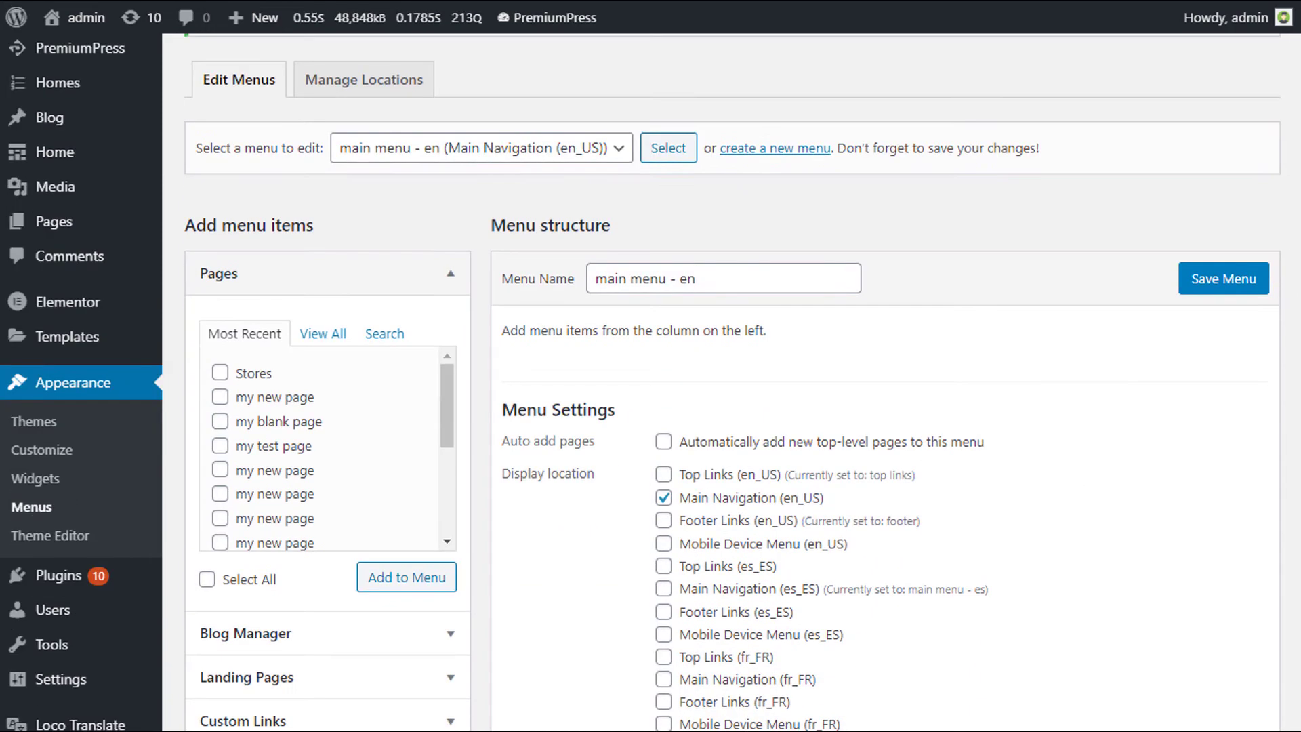
{"action": "left_click", "coordinate": [322, 334]}
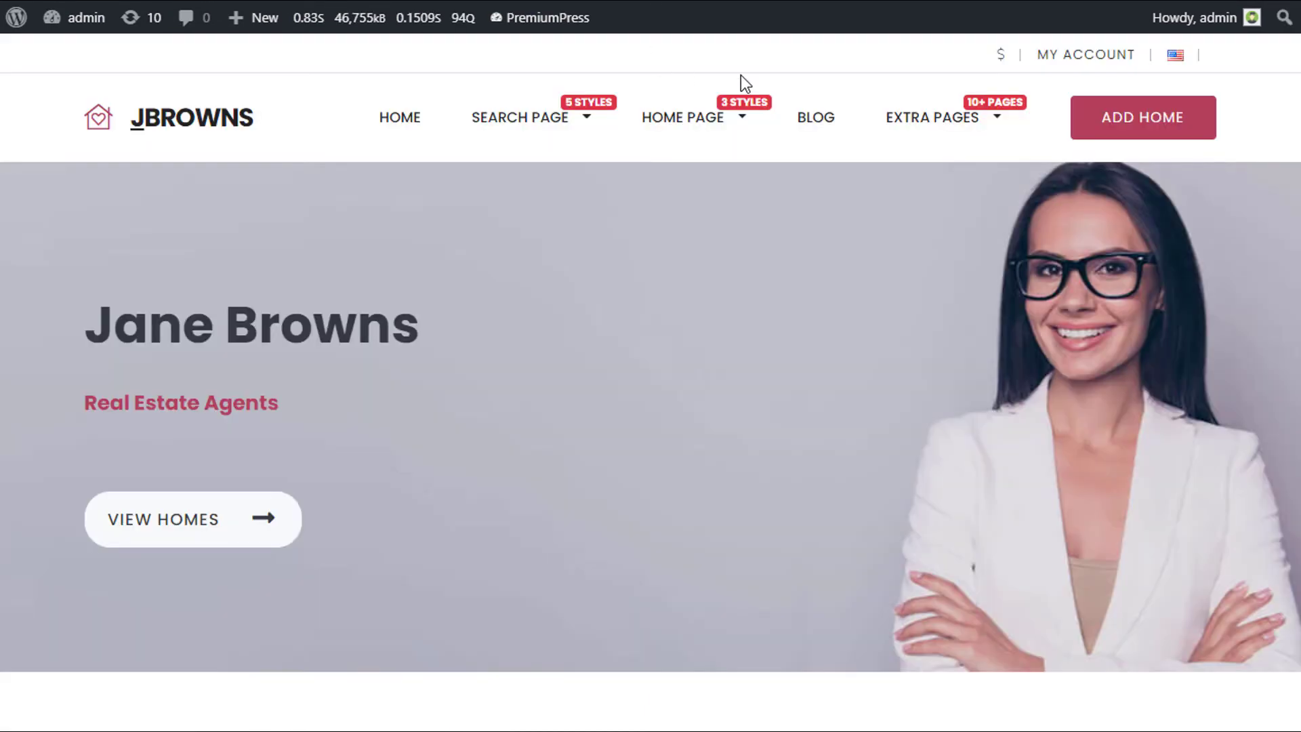
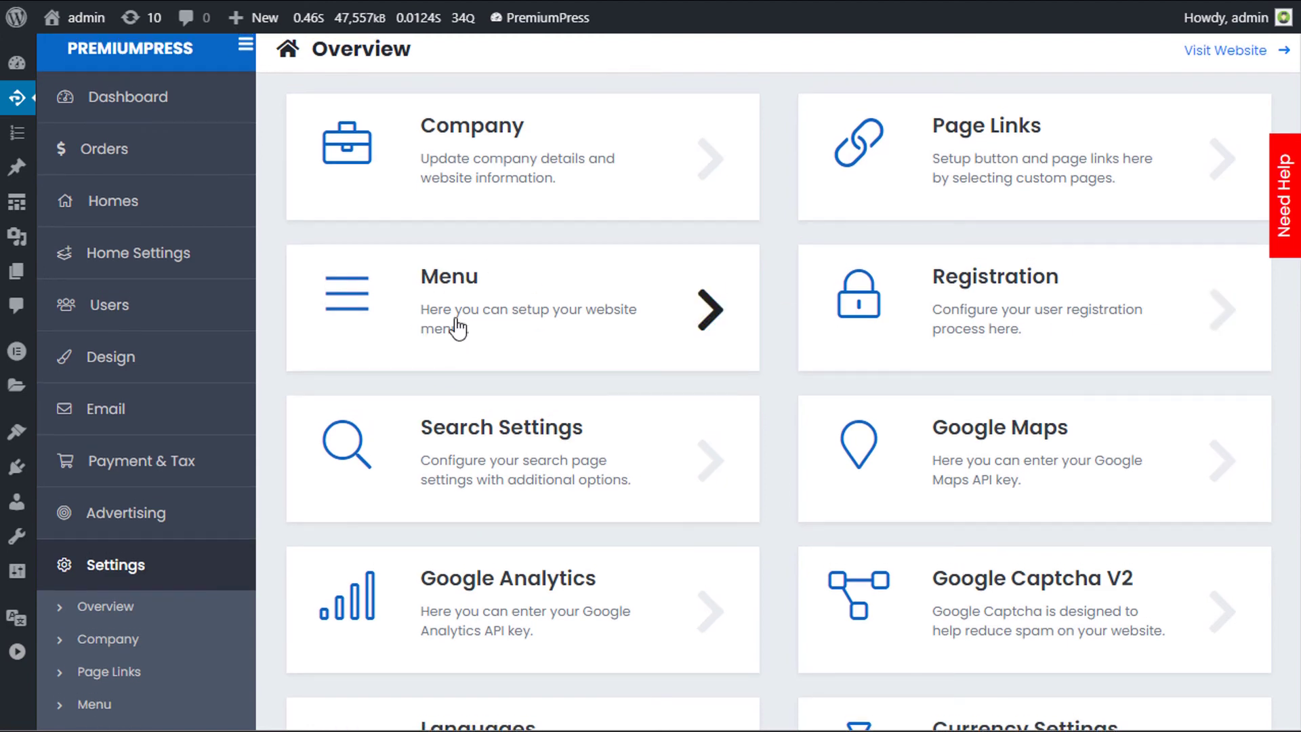
Review the PremiumPress Menu settings, open the header menu editor in a separate tab, and return to the settings.
{"action": "left_click", "coordinate": [454, 319]}
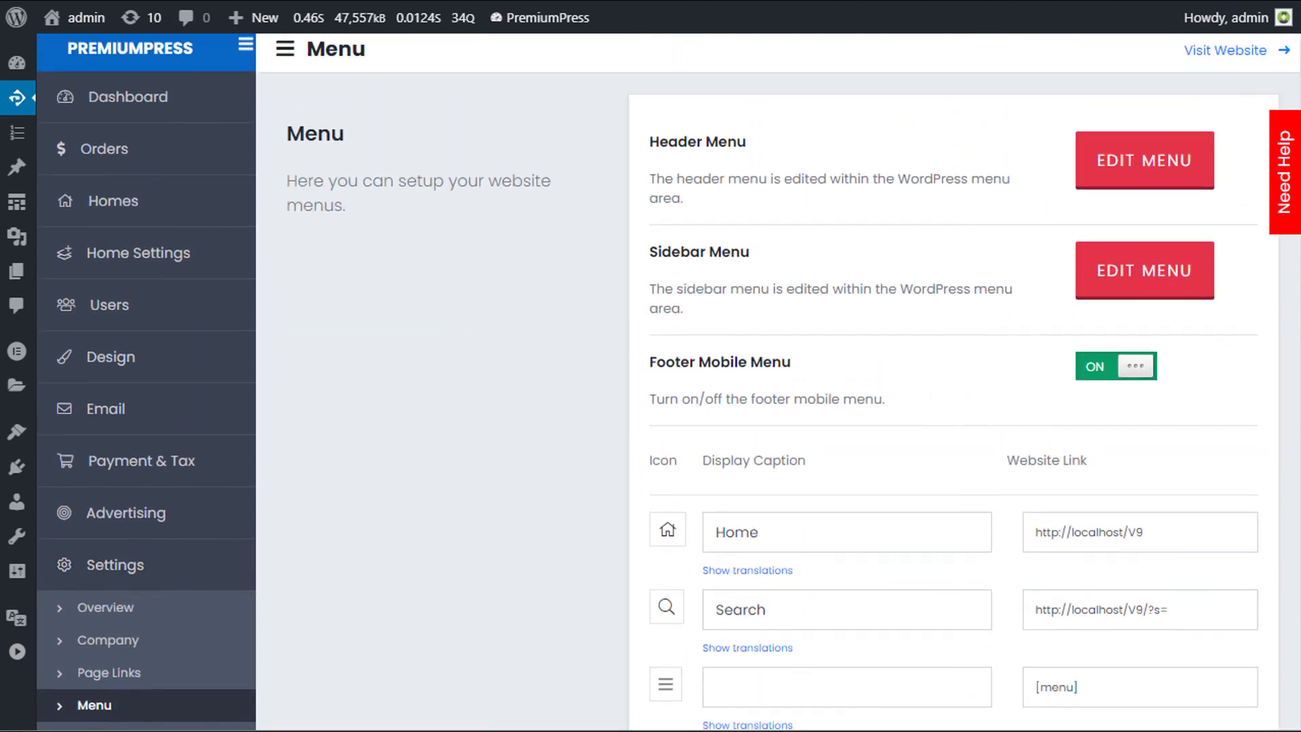
{"action": "scroll", "coordinate": [949, 380], "scroll_direction": "down", "scroll_amount": 5}
{"action": "scroll", "coordinate": [1296, 231], "scroll_direction": "up", "scroll_amount": 5}
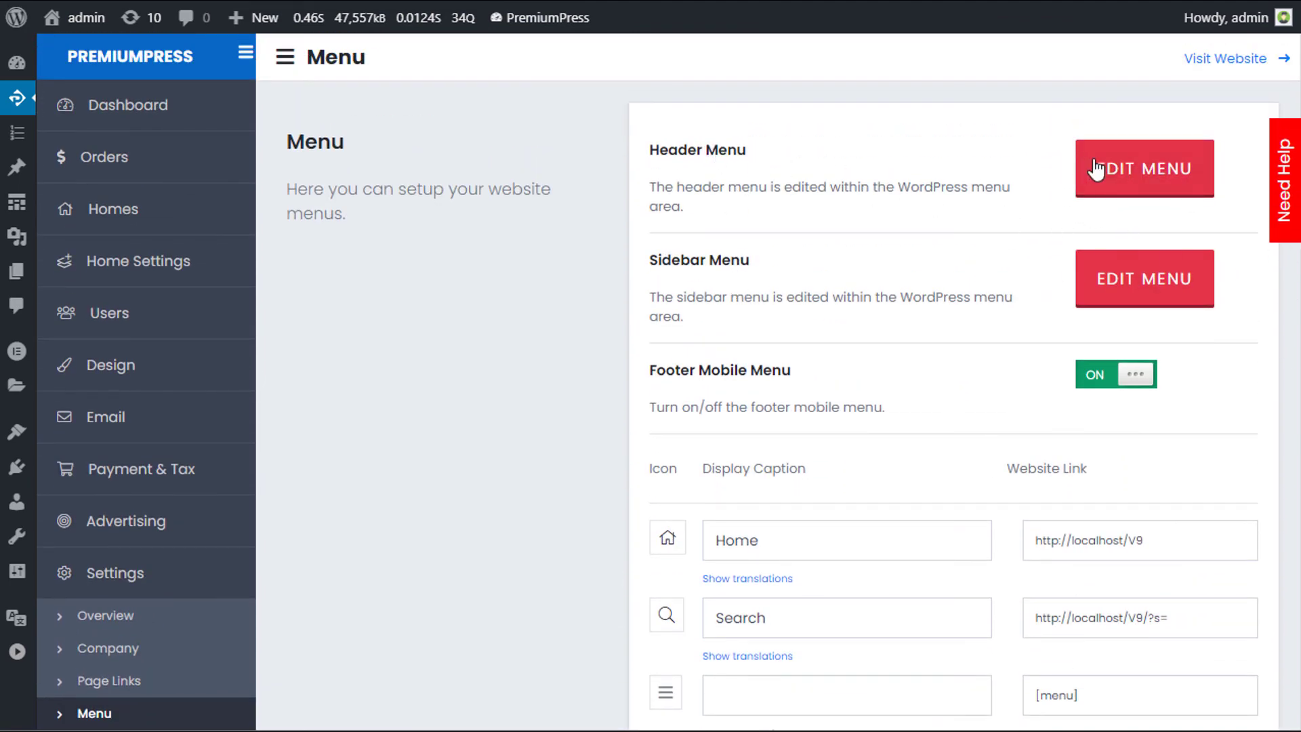
{"action": "right_click", "coordinate": [1129, 179]}
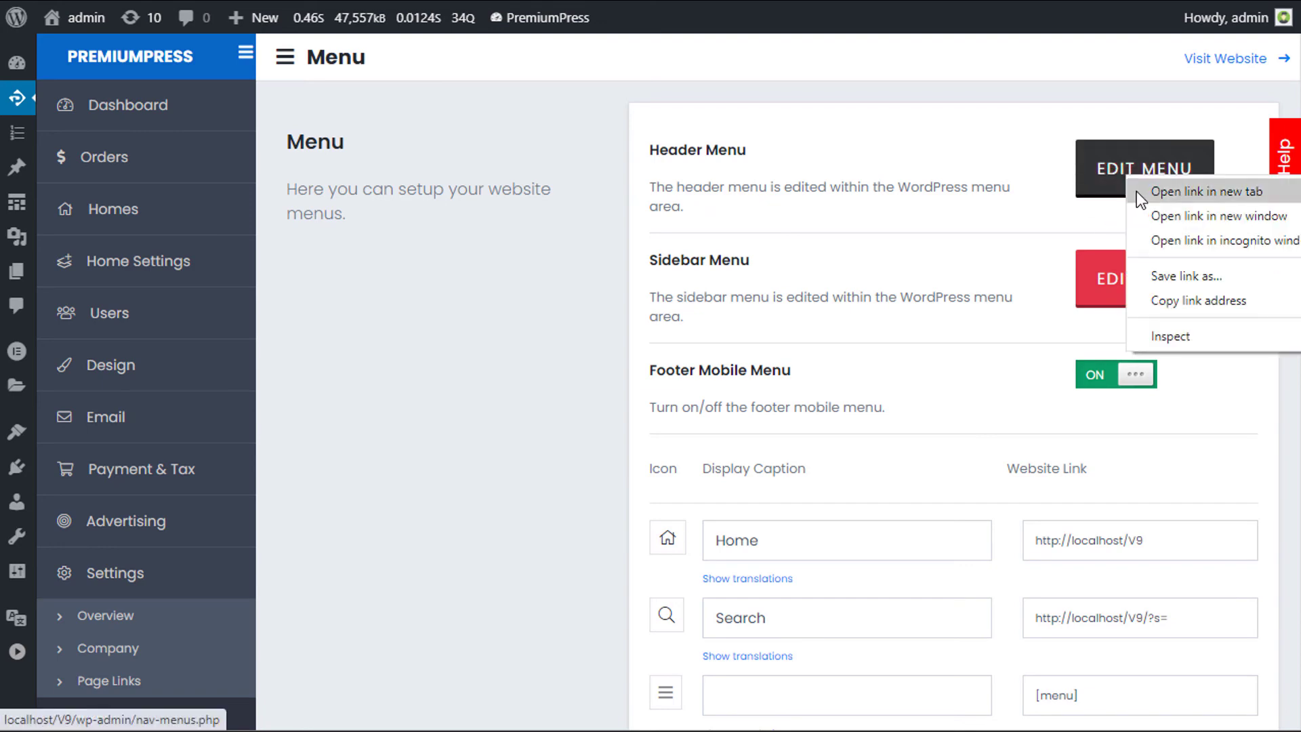
{"action": "left_click", "coordinate": [1136, 191]}
{"action": "key", "text": "ctrl+Tab"}
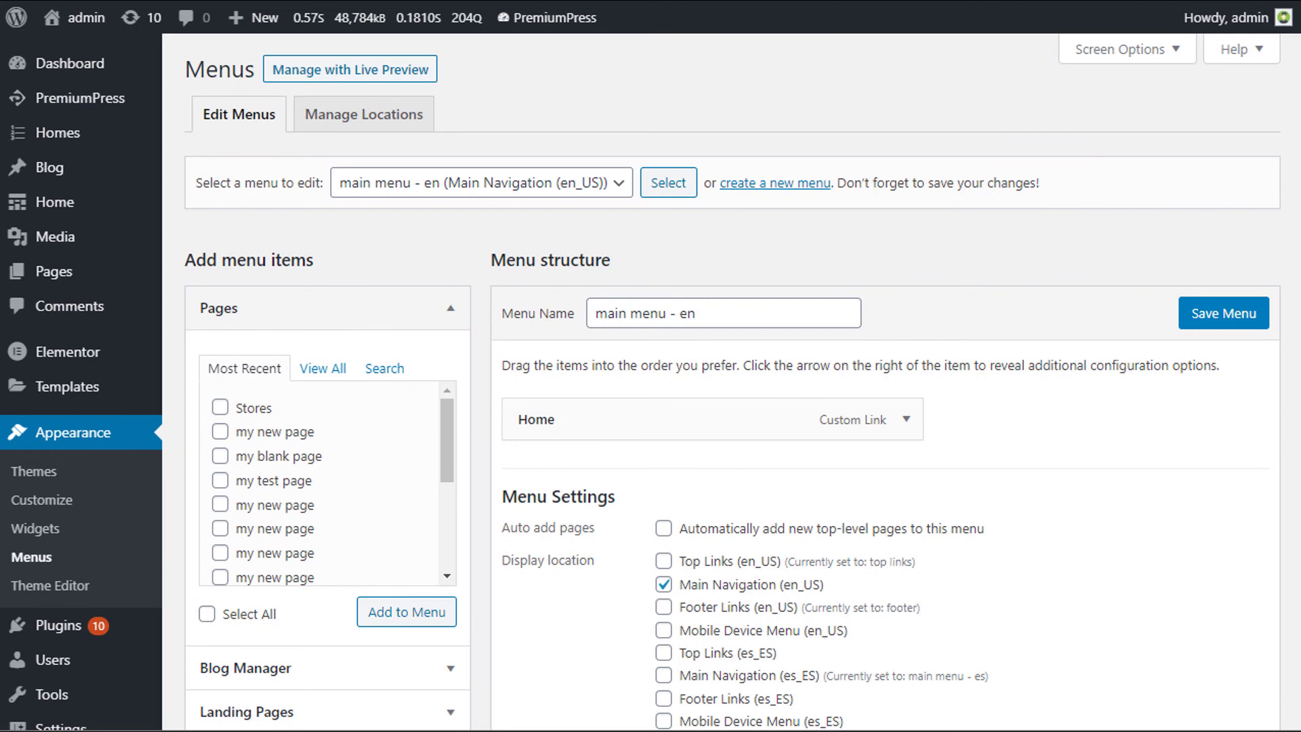
{"action": "key", "text": "ctrl+shift+Tab"}
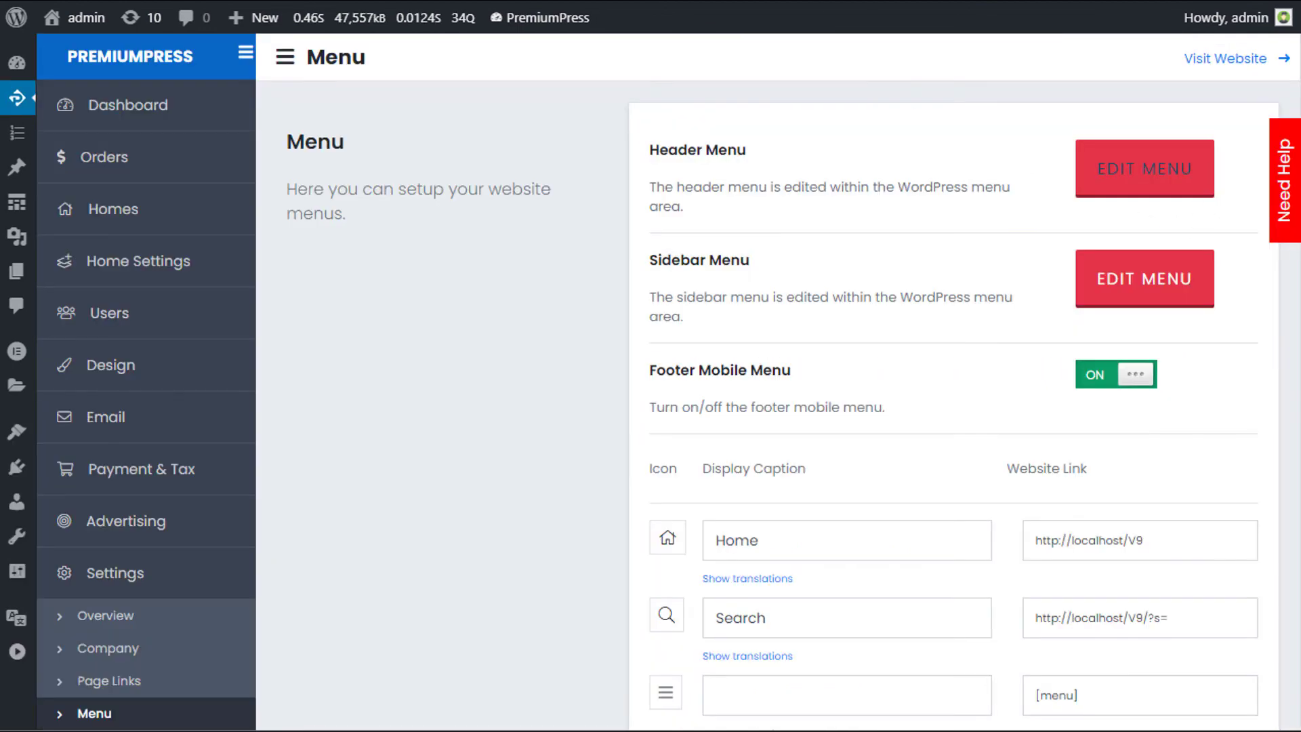
Change the footer mobile menu's Home item to a bathtub icon with the caption "test" and save the settings.
{"action": "scroll", "coordinate": [847, 379], "scroll_direction": "down", "scroll_amount": 3}
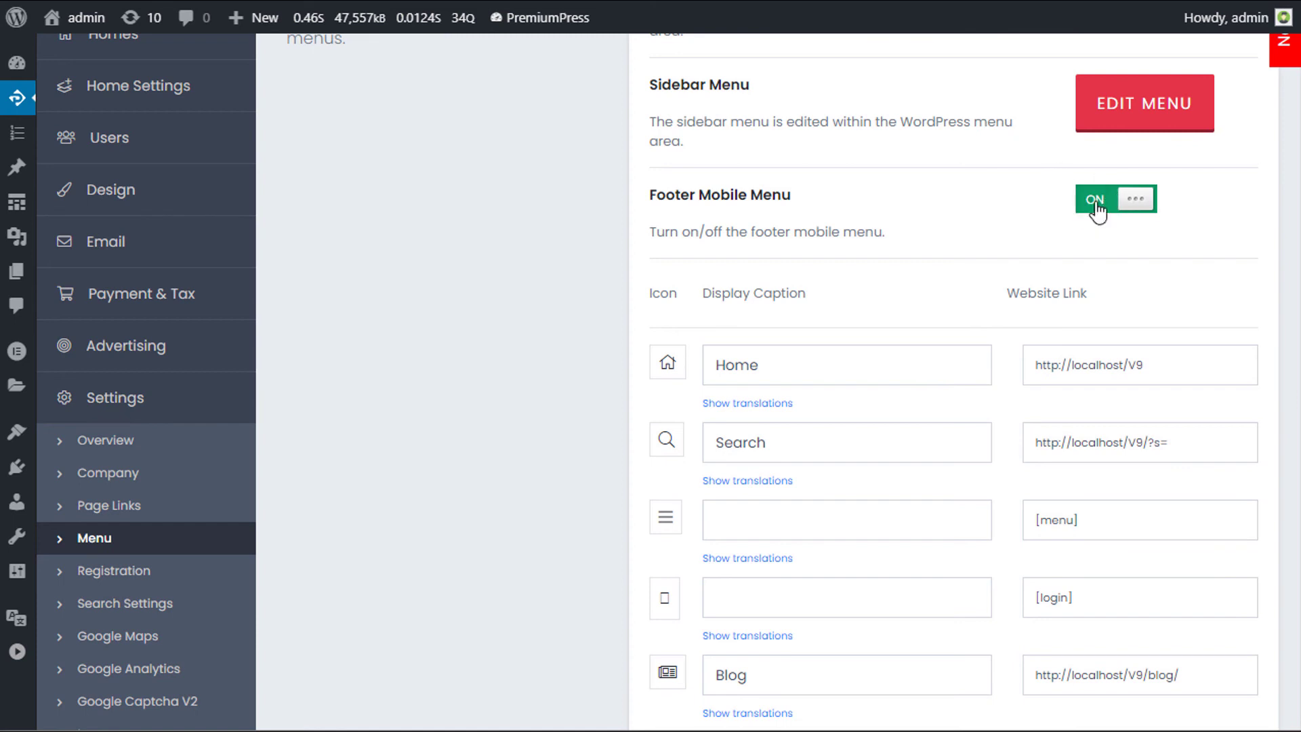
{"action": "scroll", "coordinate": [1190, 188], "scroll_direction": "down", "scroll_amount": 2}
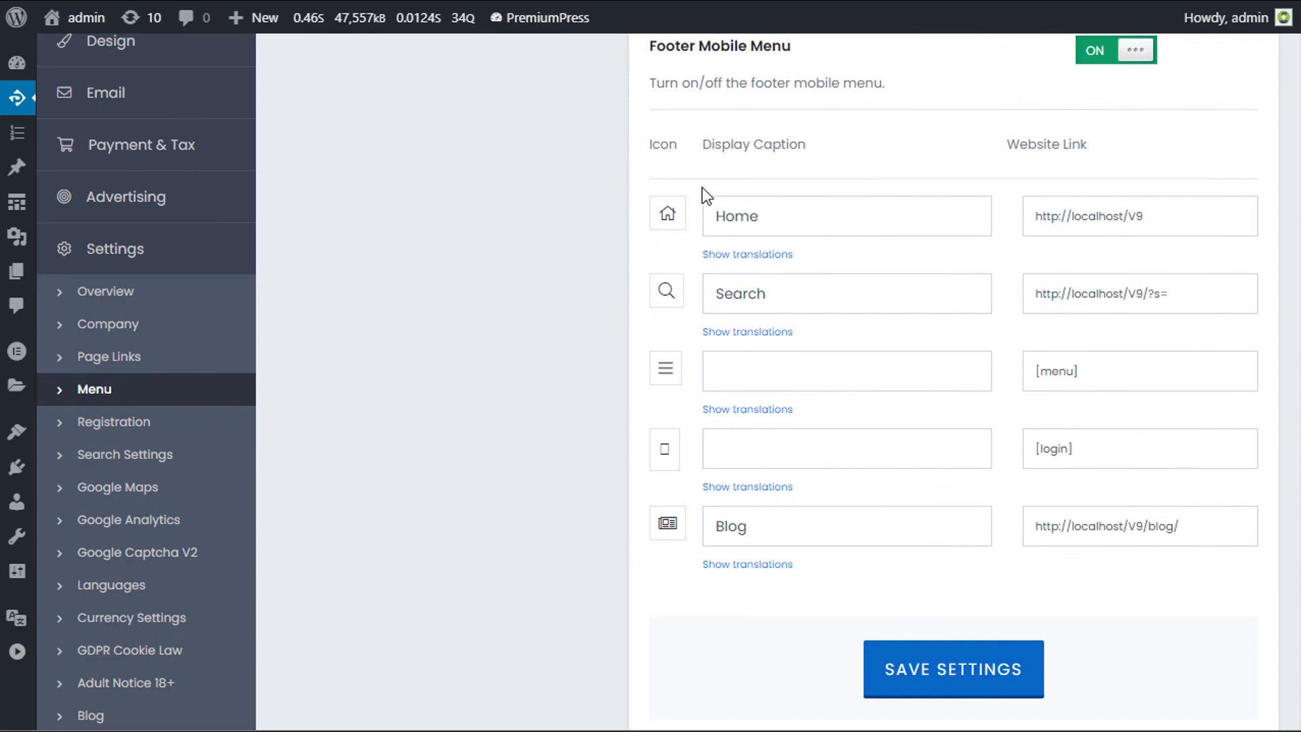
{"action": "left_click", "coordinate": [668, 217]}
{"action": "left_click", "coordinate": [725, 239]}
{"action": "double_click", "coordinate": [783, 222]}
{"action": "type", "text": "test"}
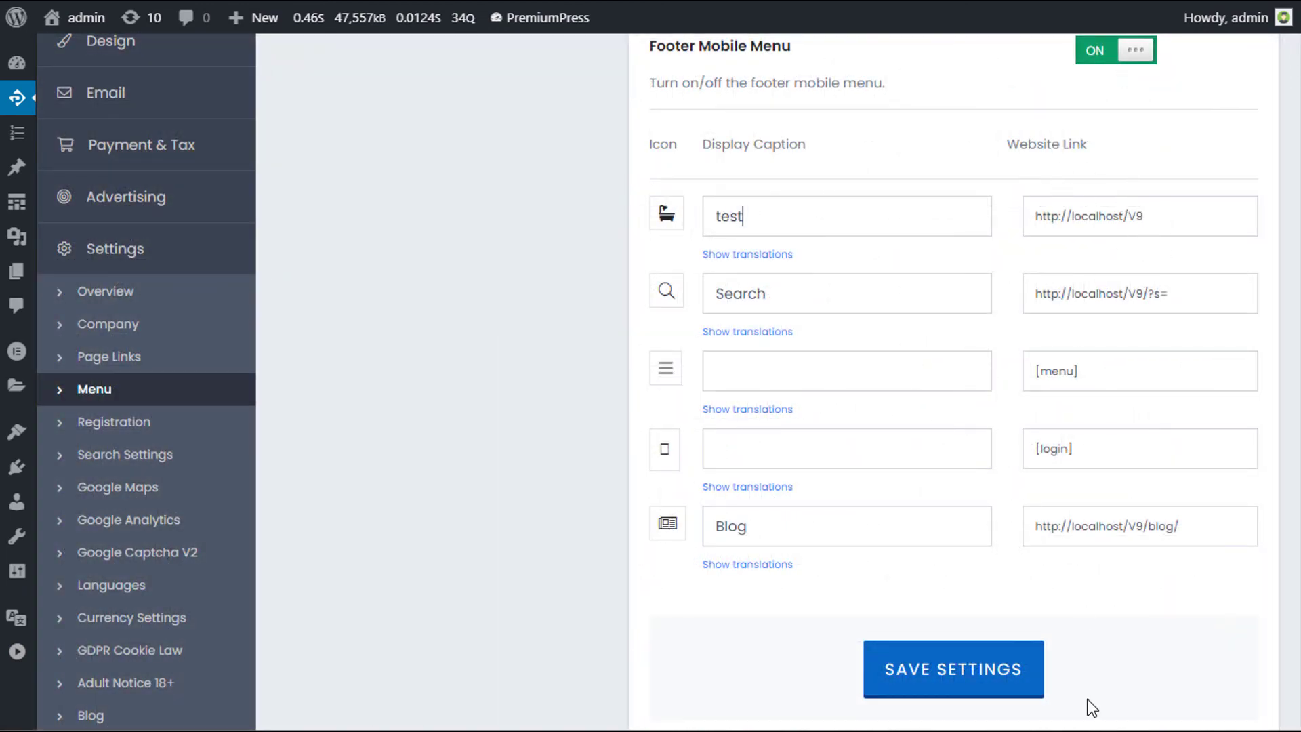
{"action": "left_click", "coordinate": [995, 685]}
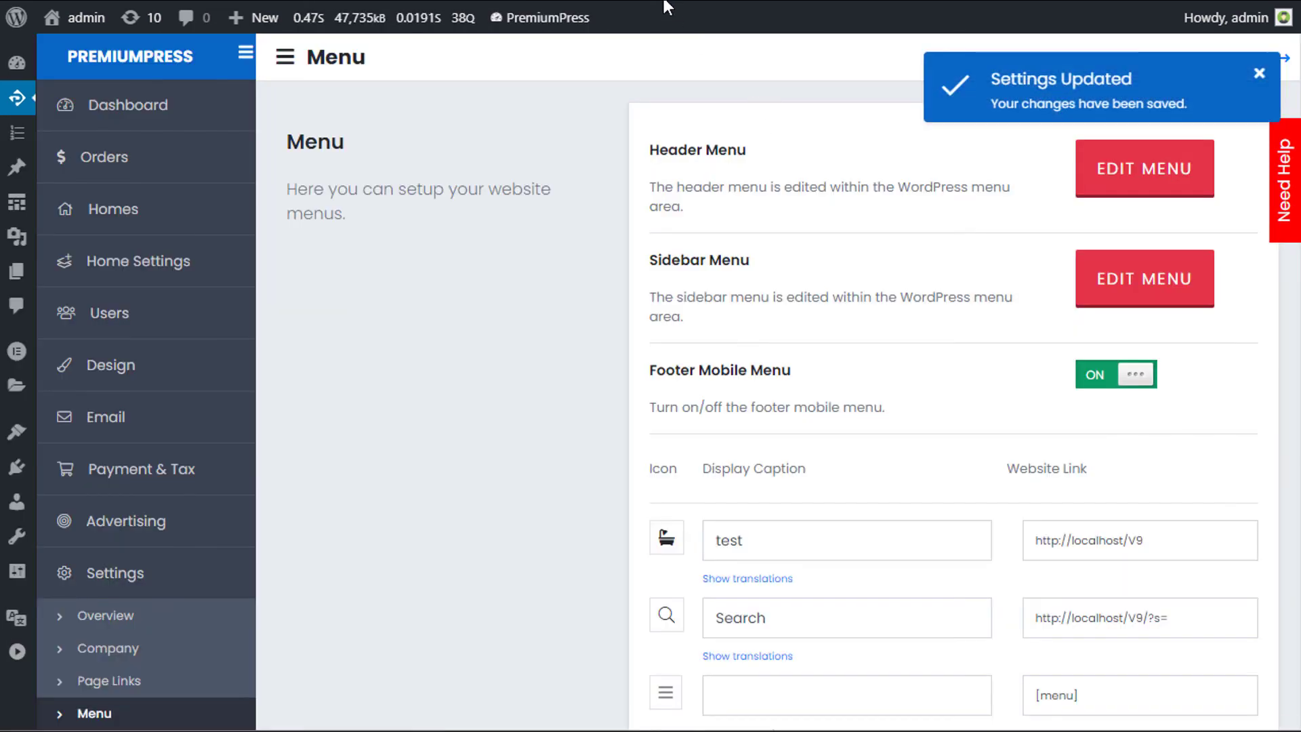
Open the site's front page in a new tab and start inspecting the page.
{"action": "right_click", "coordinate": [68, 52]}
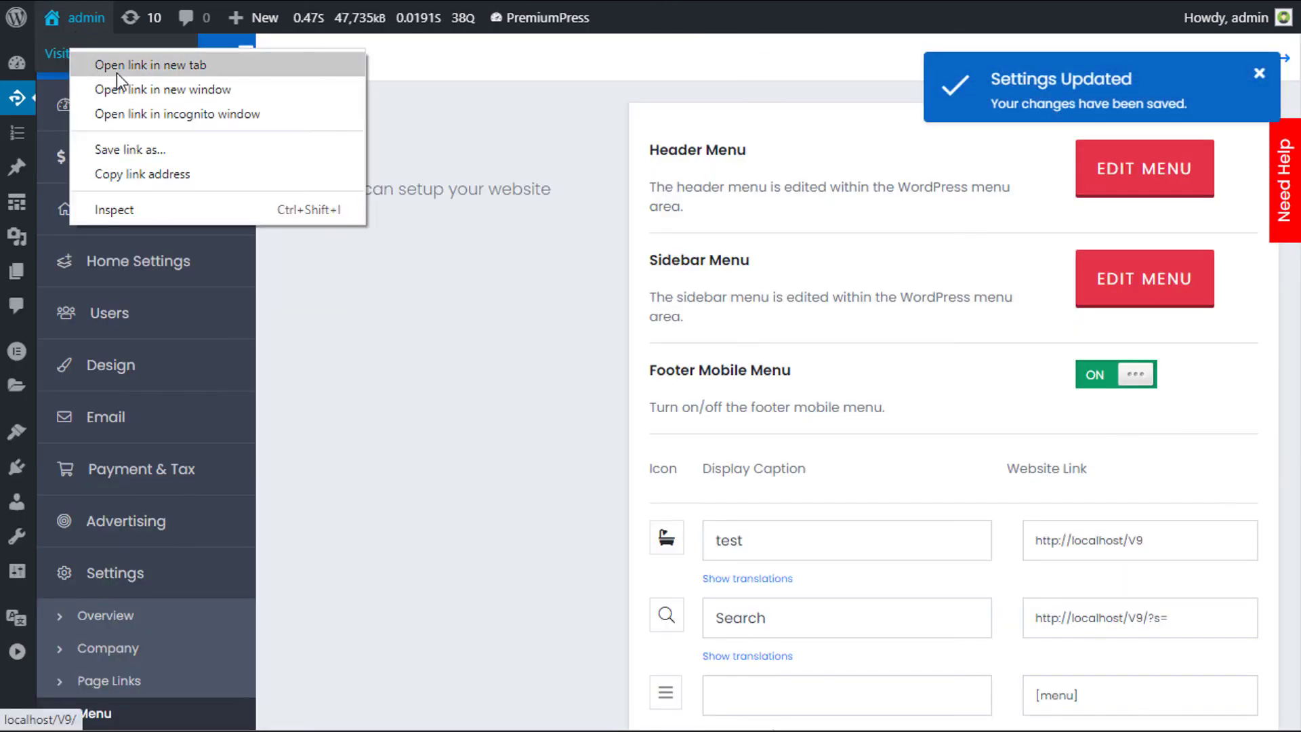
{"action": "left_click", "coordinate": [117, 61]}
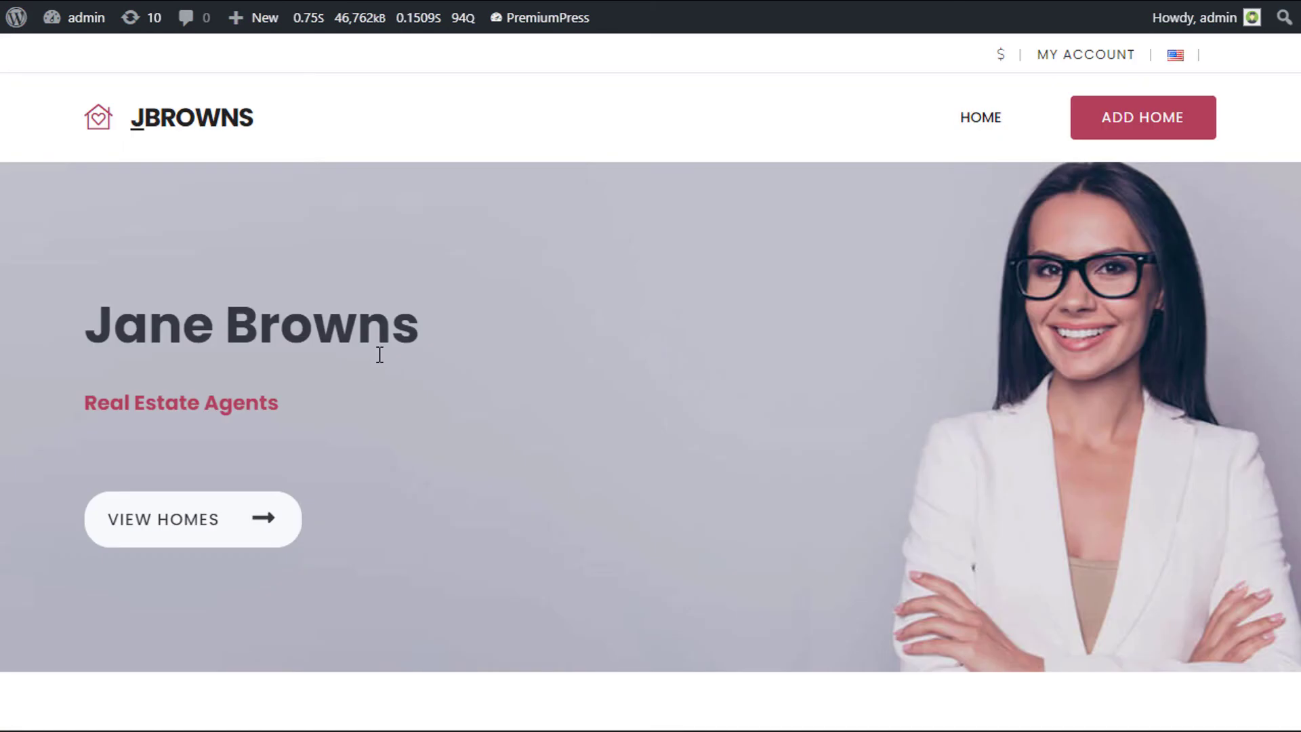
{"action": "right_click", "coordinate": [377, 349]}
{"action": "left_click", "coordinate": [520, 629]}
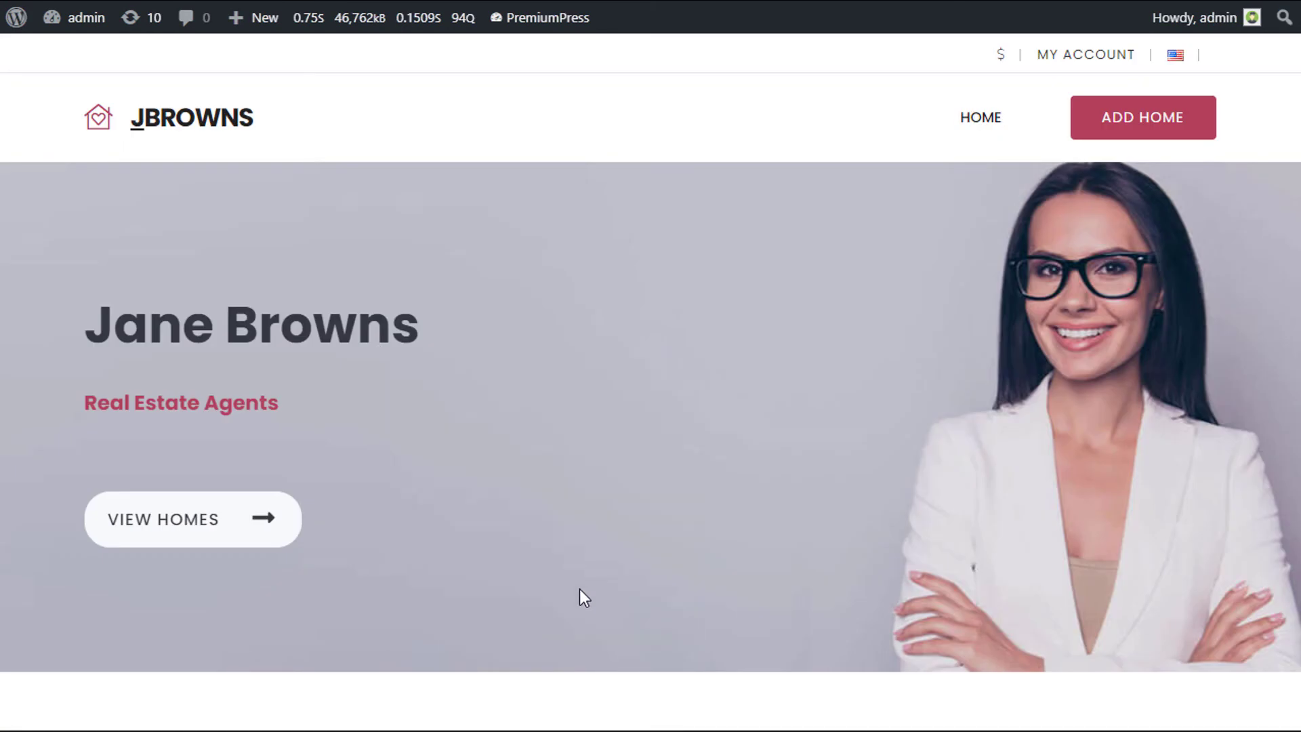